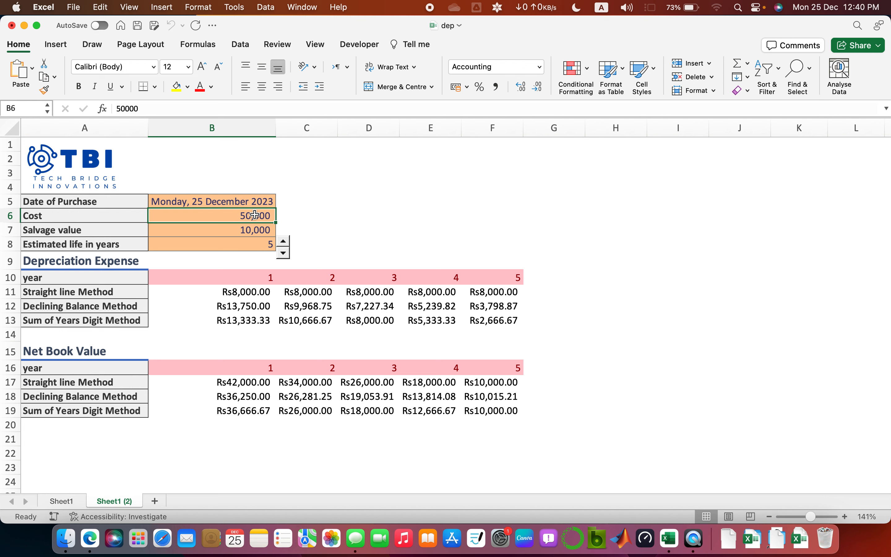
# Step: Try different estimated life values in the finished depreciation sheet, ending at 4 years
pyautogui.click(257, 229)
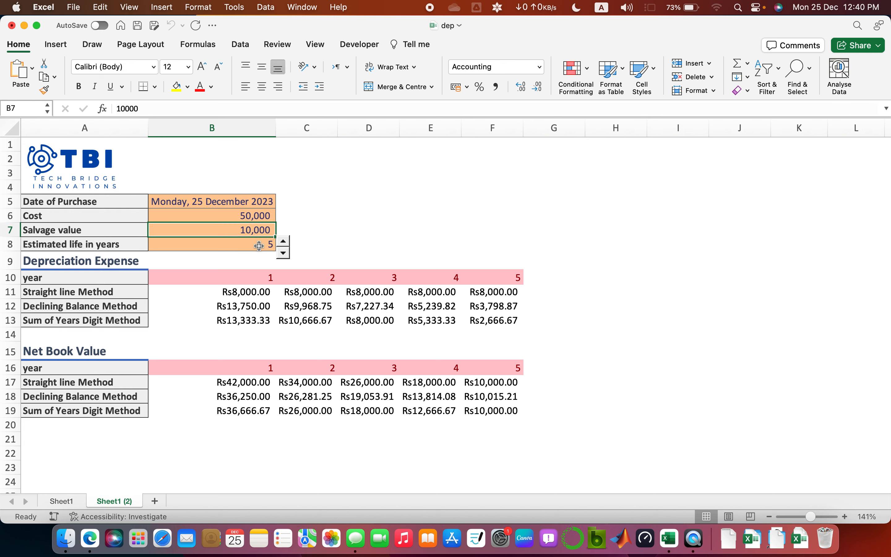
pyautogui.click(283, 241)
pyautogui.click(283, 241)
pyautogui.click(284, 253)
pyautogui.click(284, 254)
pyautogui.click(284, 253)
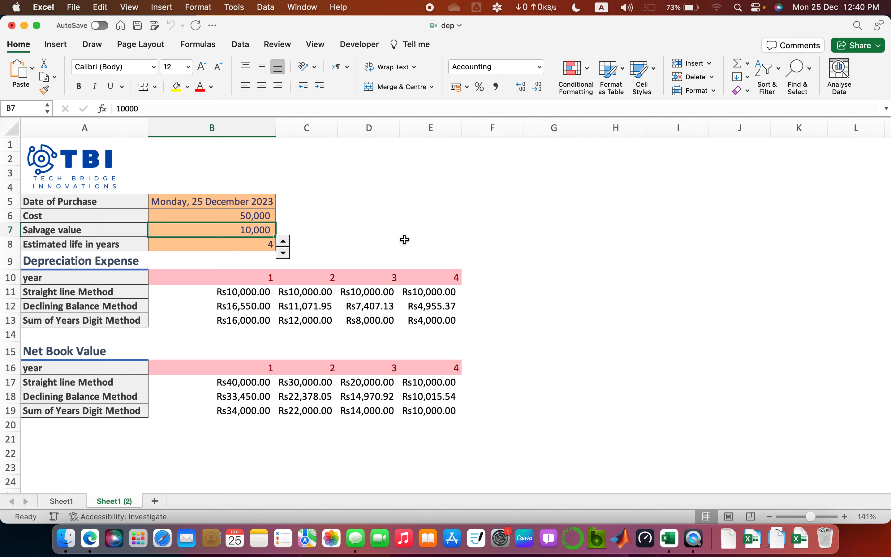
# Step: Create a blank workbook and copy the TBI logo from the dep workbook into its first rows
pyautogui.click(78, 7)
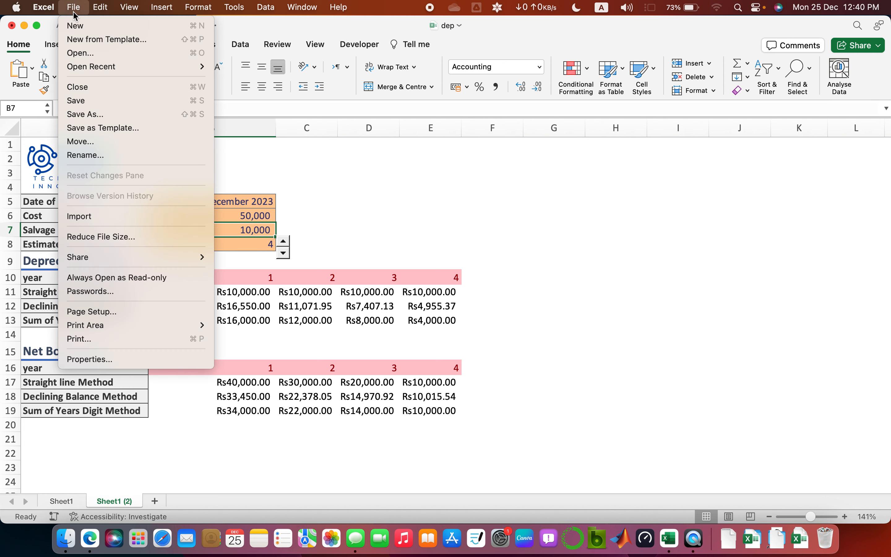
pyautogui.click(106, 25)
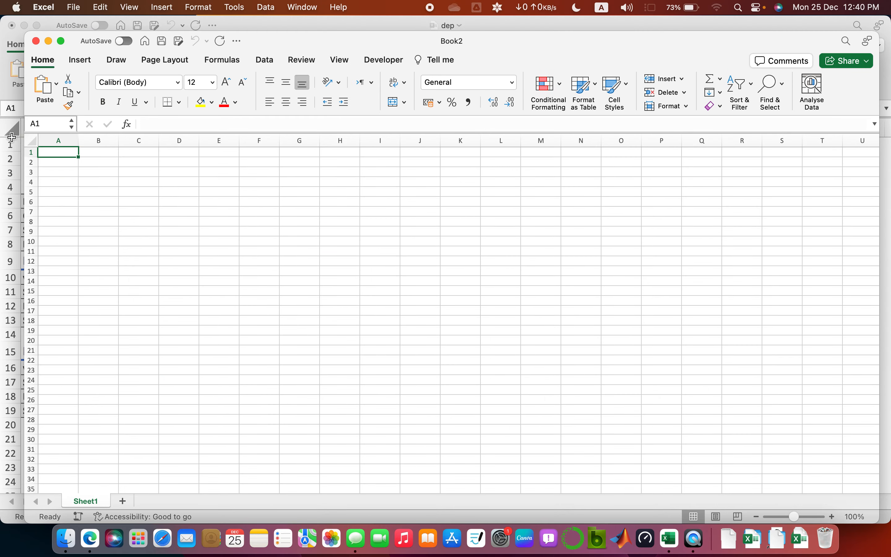
pyautogui.click(11, 175)
pyautogui.click(79, 180)
pyautogui.press('super+c')
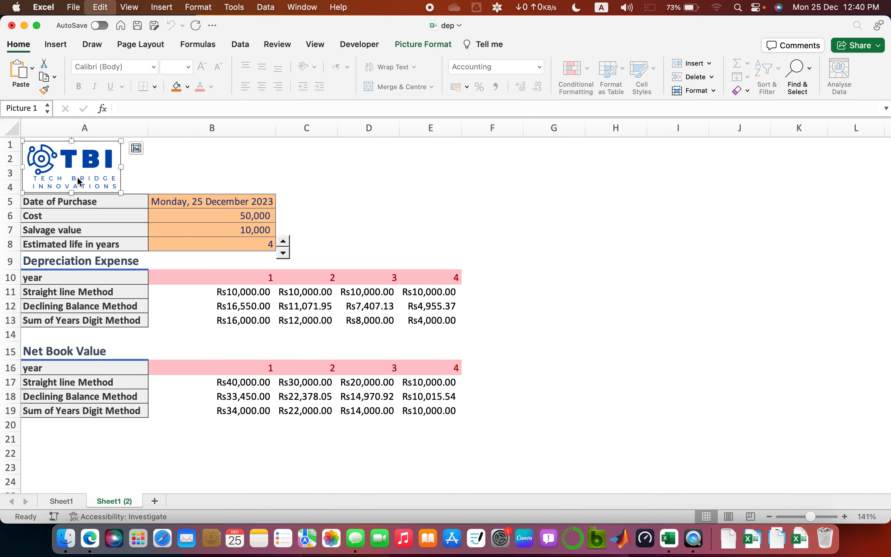
pyautogui.click(296, 9)
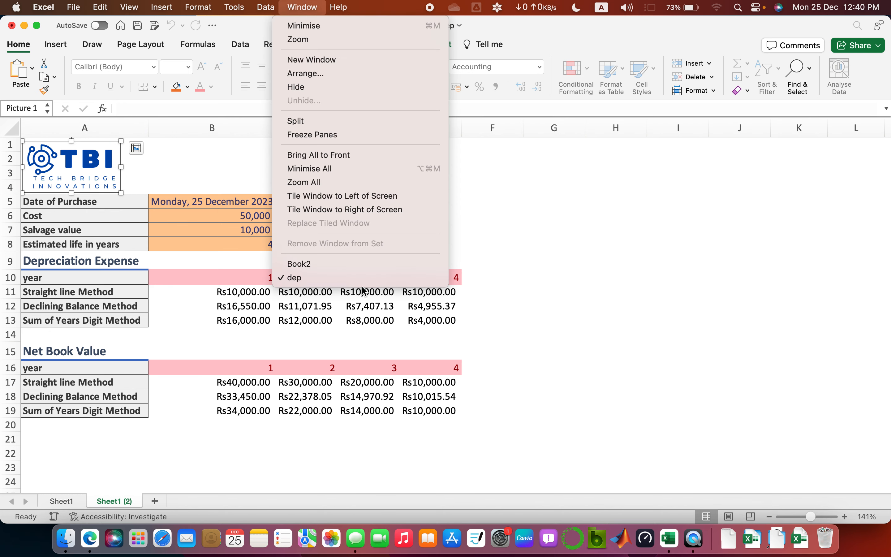
pyautogui.click(299, 264)
pyautogui.press('super+v')
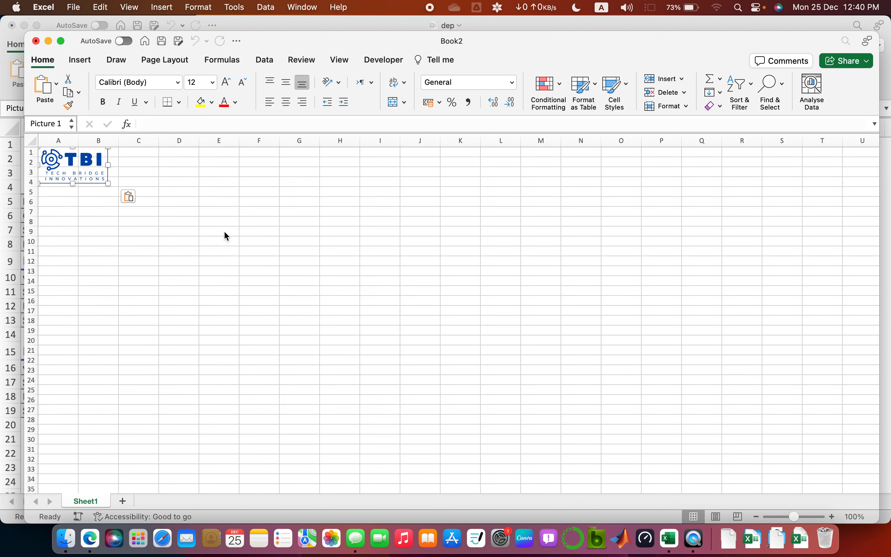
pyautogui.click(219, 211)
pyautogui.click(137, 279)
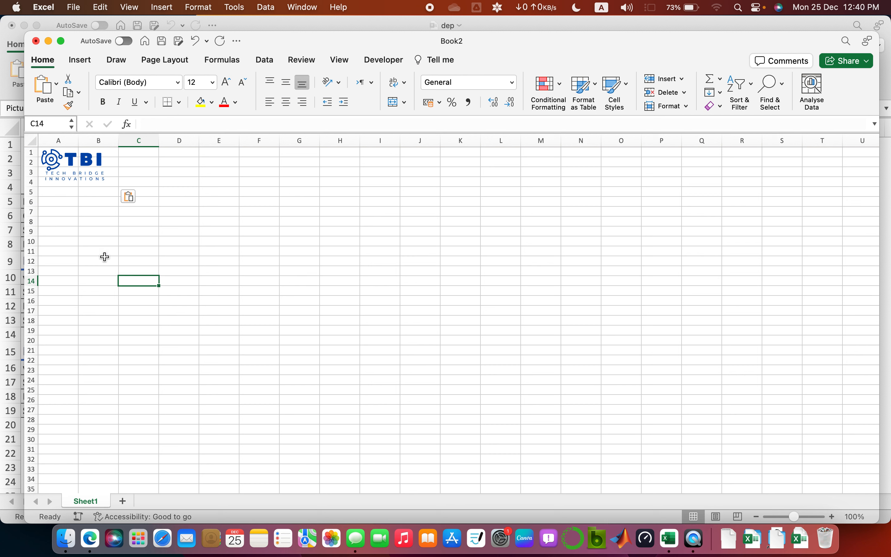
# Step: Enter the labels "Date of Purchase" in A5 and "Cost of Asset" in A6
pyautogui.click(65, 199)
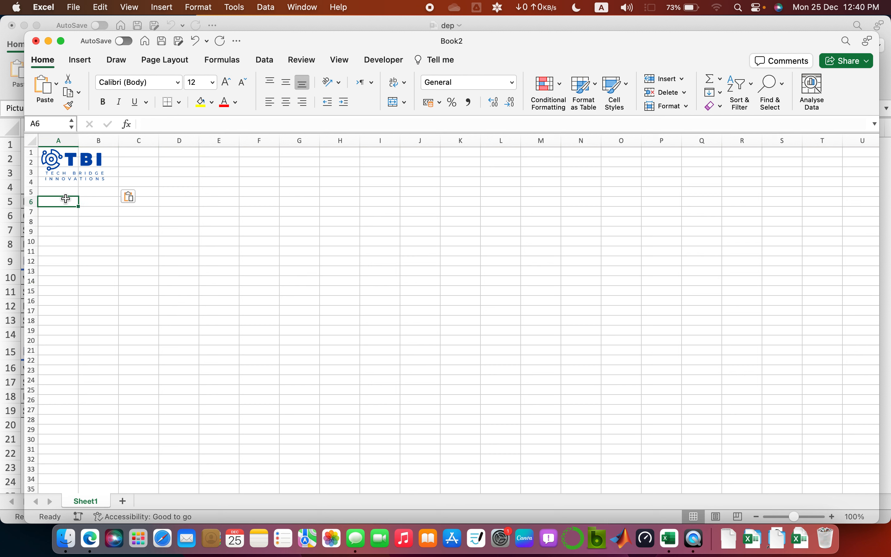
pyautogui.press('Up')
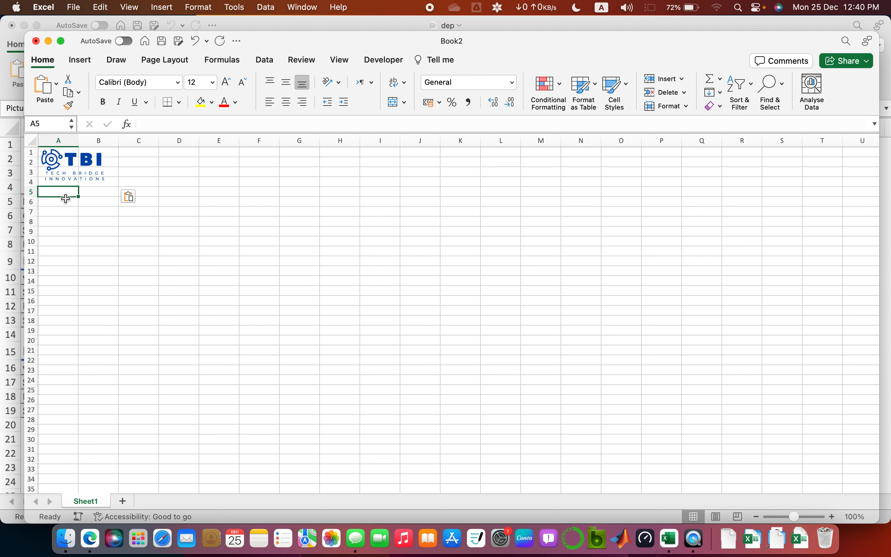
pyautogui.write('Date o')
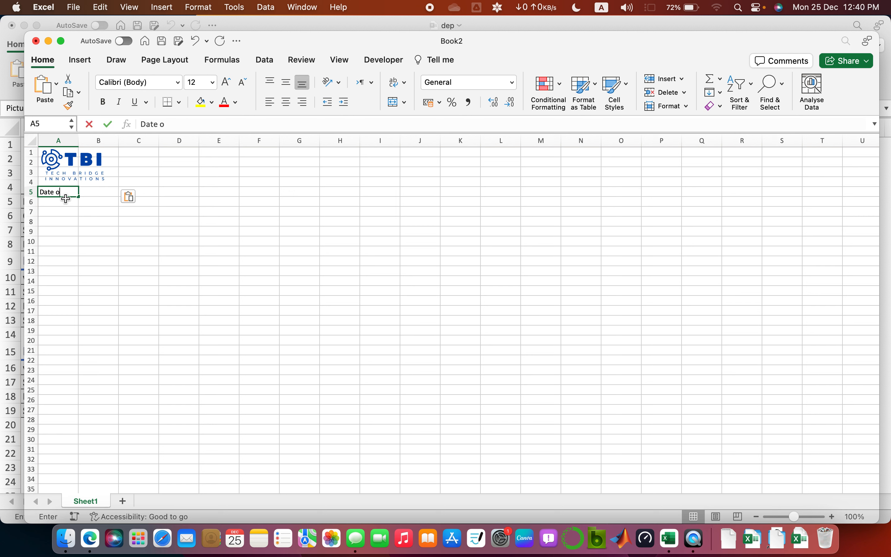
pyautogui.write('f Purchase')
pyautogui.press('Return')
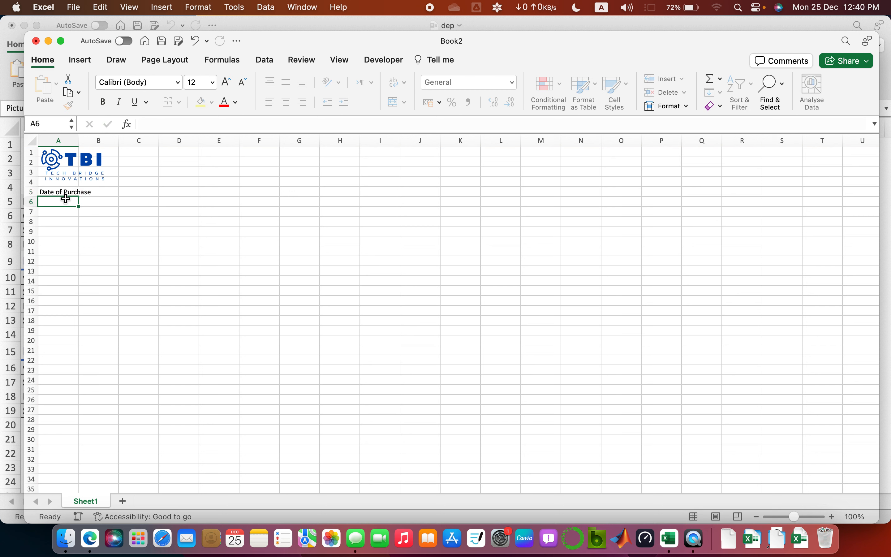
pyautogui.write('Cost of Asset')
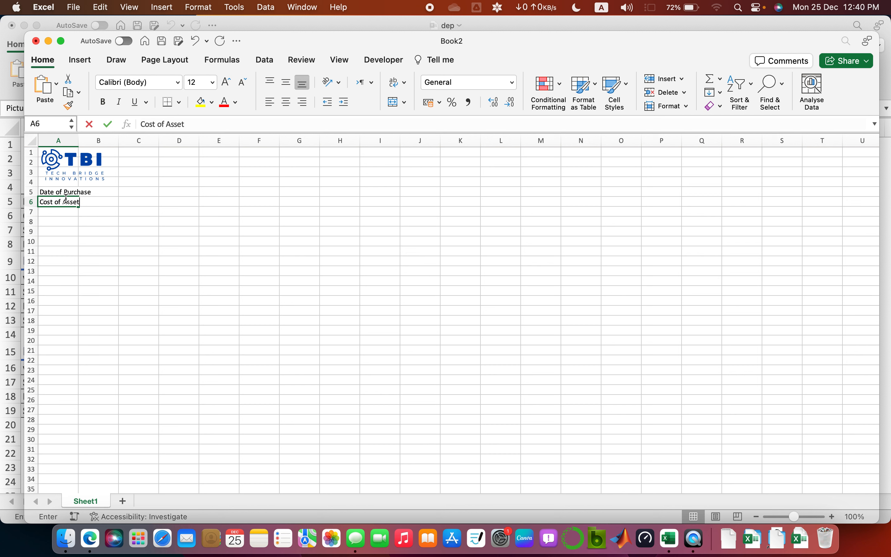
pyautogui.press('Return')
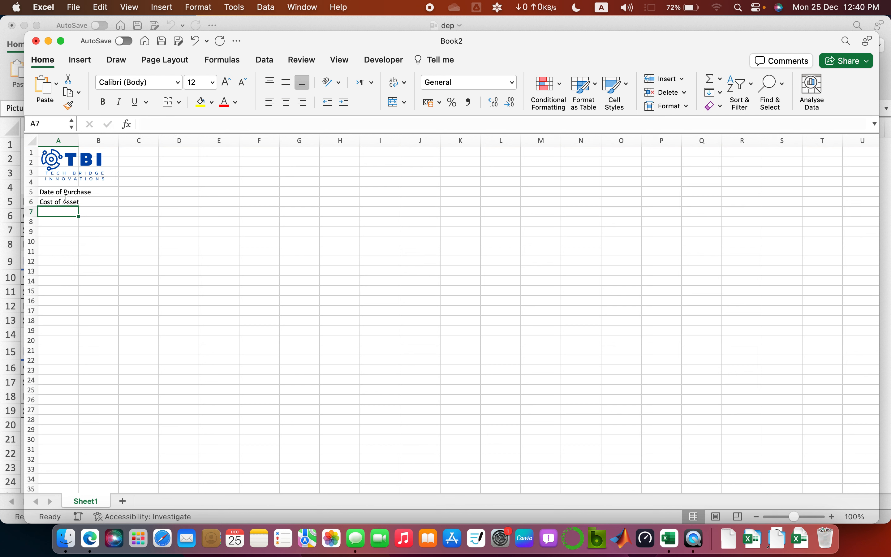
# Step: Enter the labels "Salvage value" in A7 and "Life in years" in A8
pyautogui.write('Salvage ')
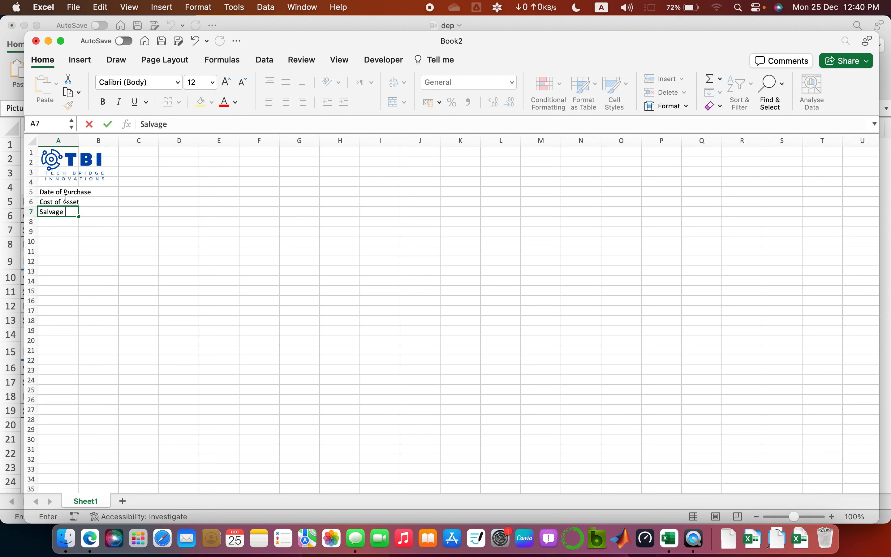
pyautogui.write('value')
pyautogui.press('Return')
pyautogui.write('Lie')
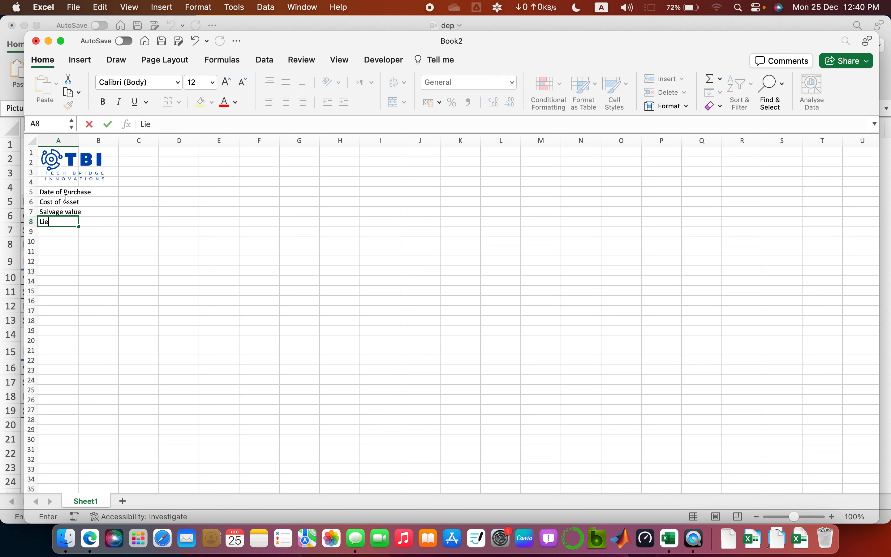
pyautogui.press('BackSpace')
pyautogui.write('fe in years')
pyautogui.press('Return')
pyautogui.press('Up')
# Step: Change the label in A8 to "Estimated Life in years"
pyautogui.click(66, 201)
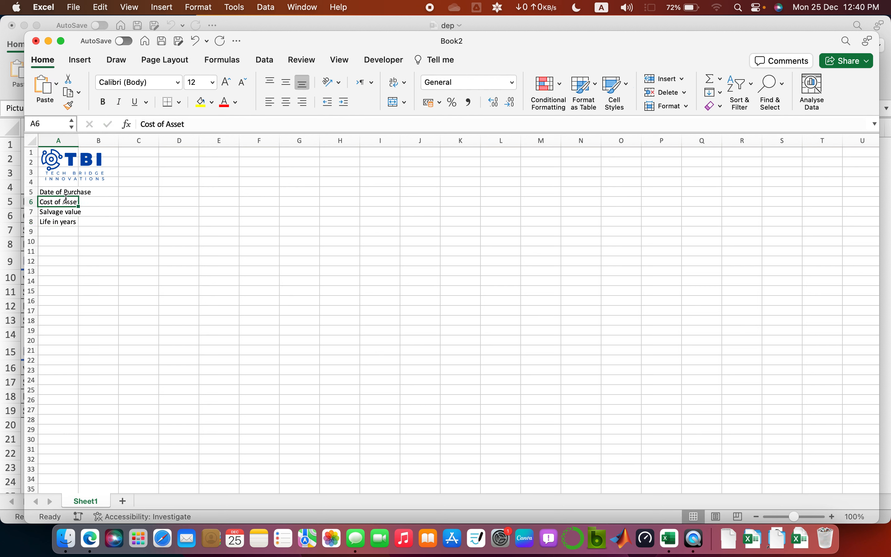
pyautogui.press('Down')
pyautogui.press('Down')
pyautogui.click(142, 124)
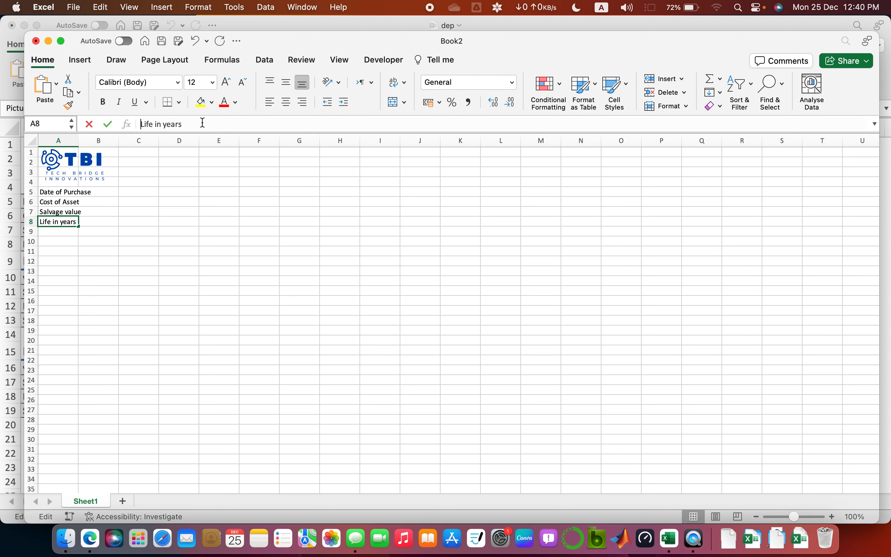
pyautogui.write('Estimated')
pyautogui.press('Return')
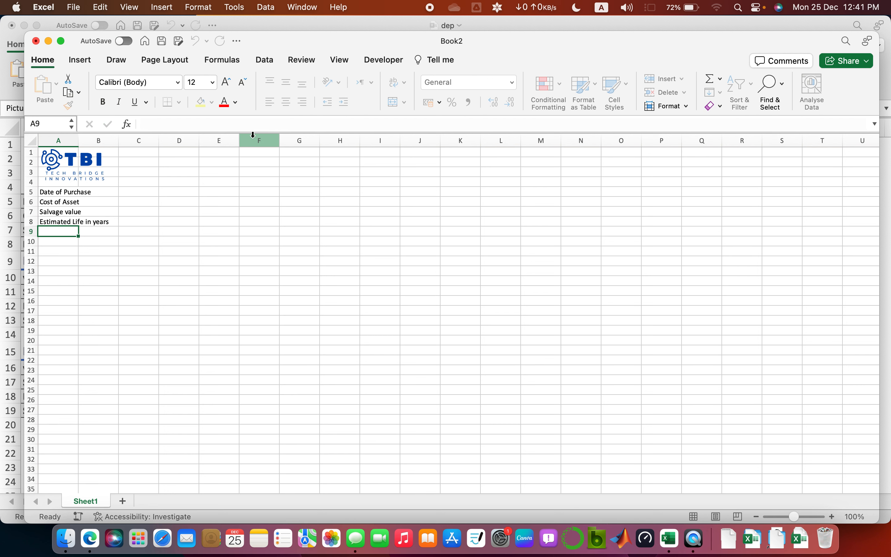
# Step: Auto-fit the width of column A to its labels
pyautogui.press('Up')
pyautogui.press('Up')
pyautogui.press('Up')
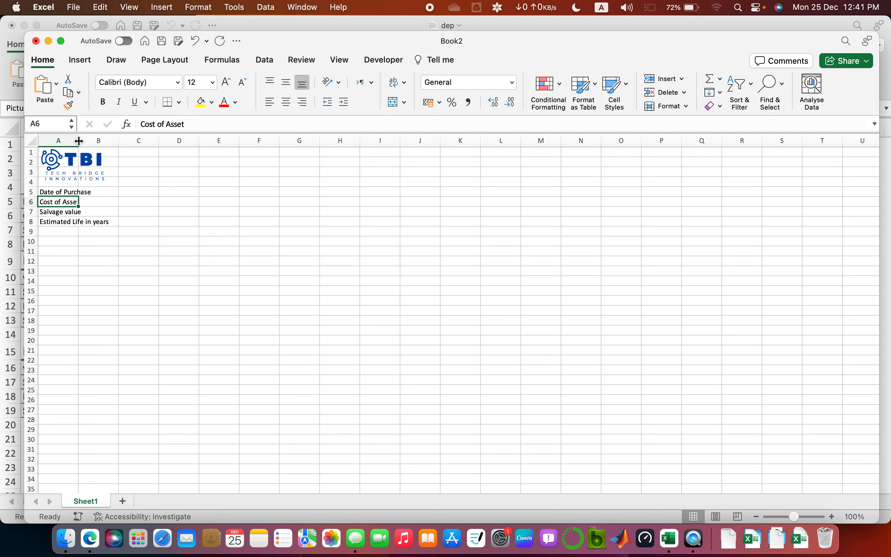
pyautogui.doubleClick(80, 142)
# Step: Enter the purchase date 25/12/2023 in B5
pyautogui.click(137, 193)
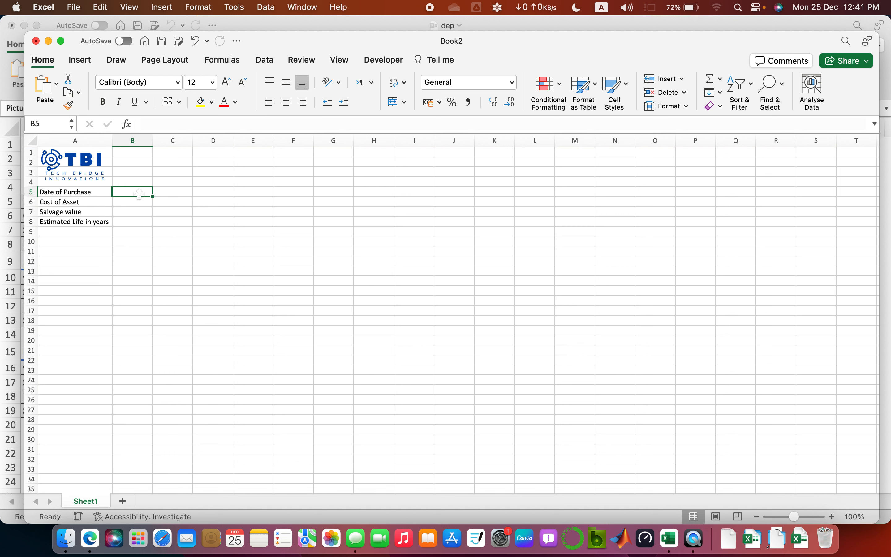
pyautogui.write('25')
pyautogui.press('BackSpace')
pyautogui.press('BackSpace')
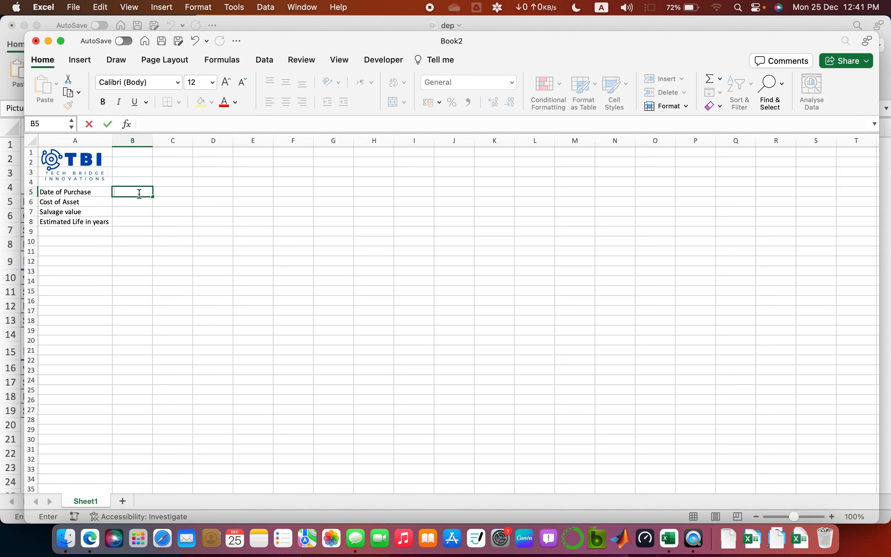
pyautogui.write('24')
pyautogui.write('/12/2-23')
pyautogui.press('Return')
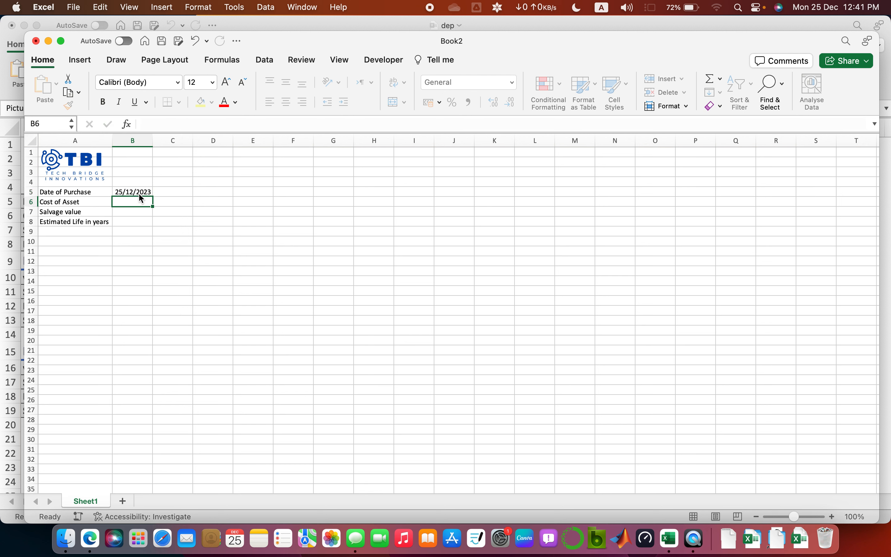
# Step: Enter 50000 as the asset cost, 10000 as the salvage value and 10 as the estimated life in B6:B8
pyautogui.write('50')
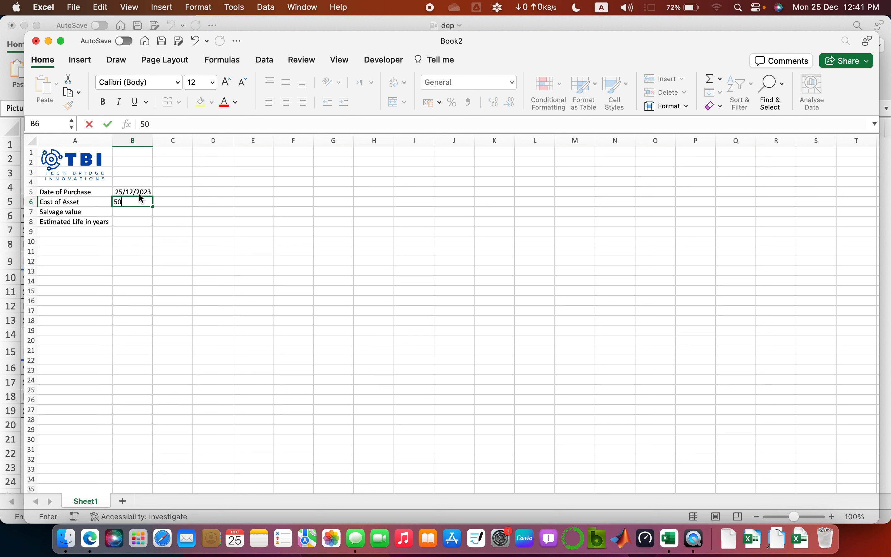
pyautogui.write('000')
pyautogui.press('Return')
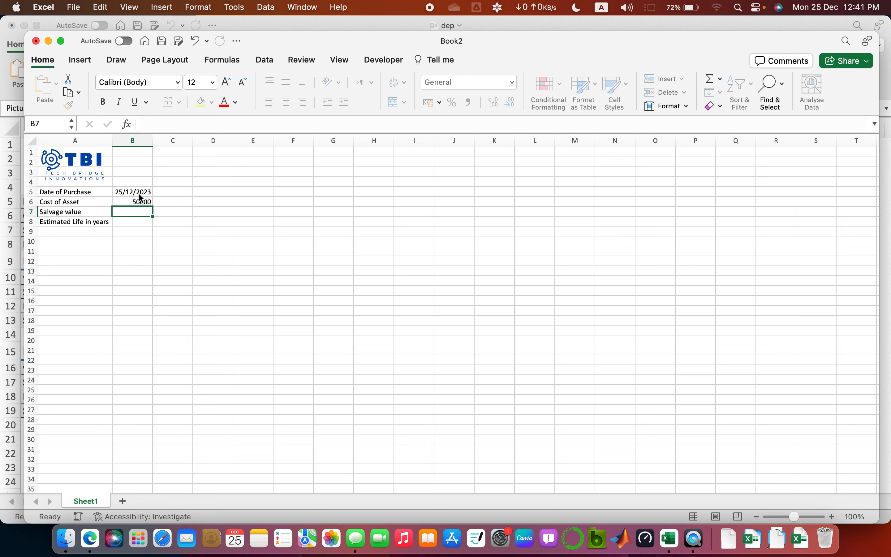
pyautogui.write('10000')
pyautogui.press('Return')
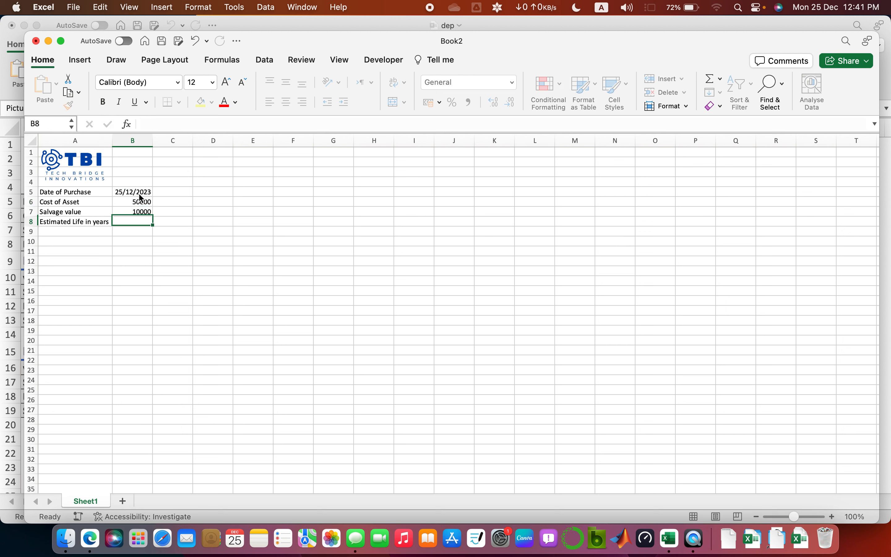
pyautogui.write('10')
pyautogui.press('Return')
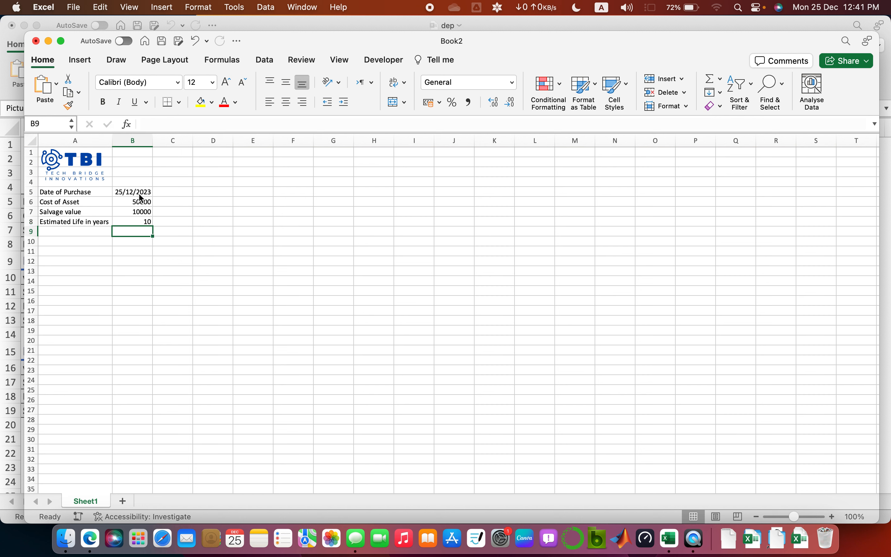
pyautogui.press('Up')
pyautogui.press('Up')
pyautogui.press('Up')
pyautogui.press('Up')
pyautogui.hotkey('shift', 'Down')
pyautogui.hotkey('shift', 'Down')
pyautogui.hotkey('shift', 'Down')
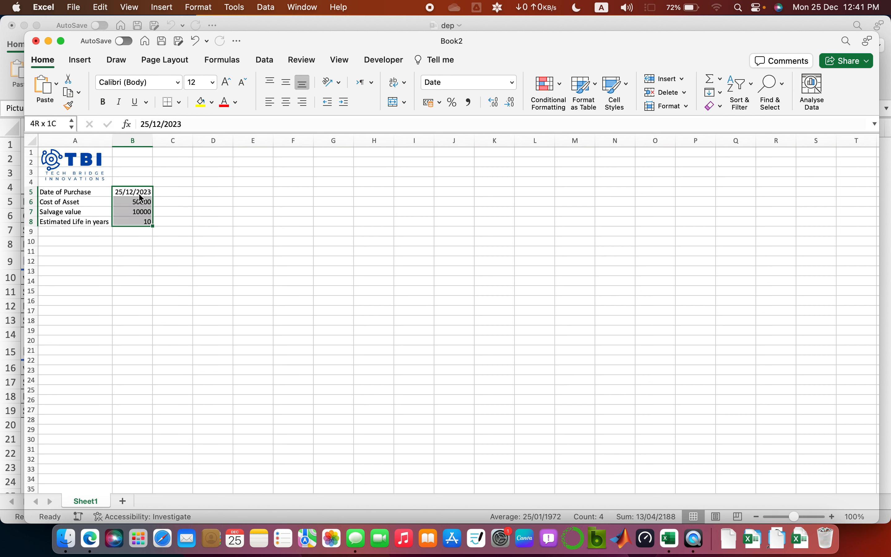
pyautogui.press('Up')
pyautogui.click(140, 194)
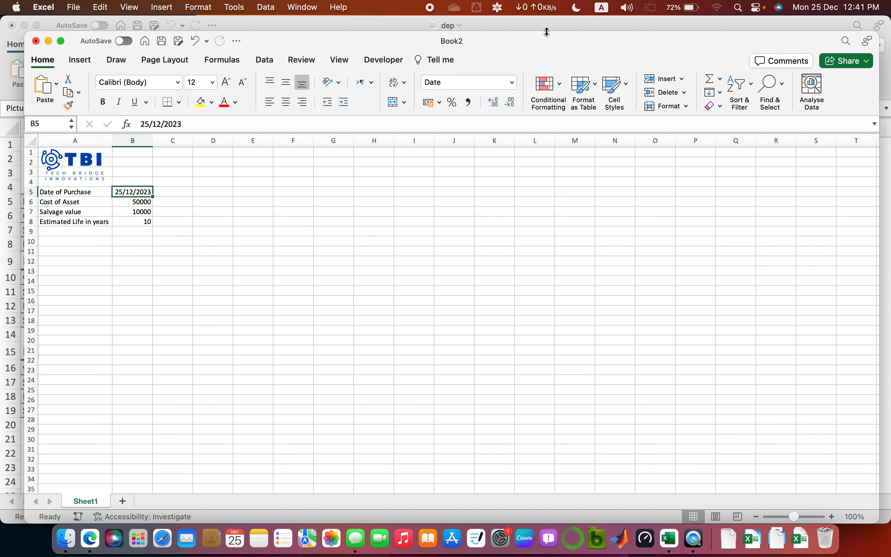
pyautogui.click(516, 87)
pyautogui.click(232, 182)
# Step: Format the cost and salvage values in B6:B7 as Currency without decimals, applying the comma style beforehand
pyautogui.press('Down')
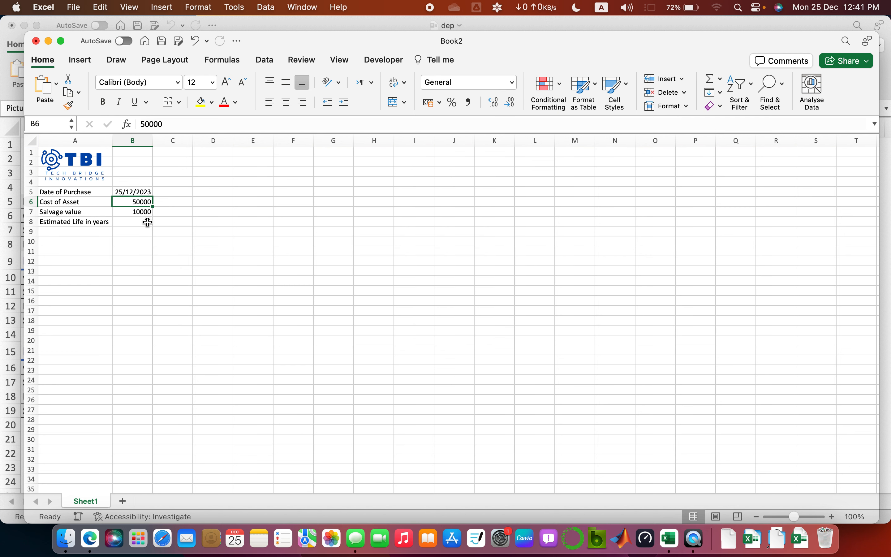
pyautogui.hotkey('shift', 'Down')
pyautogui.click(470, 103)
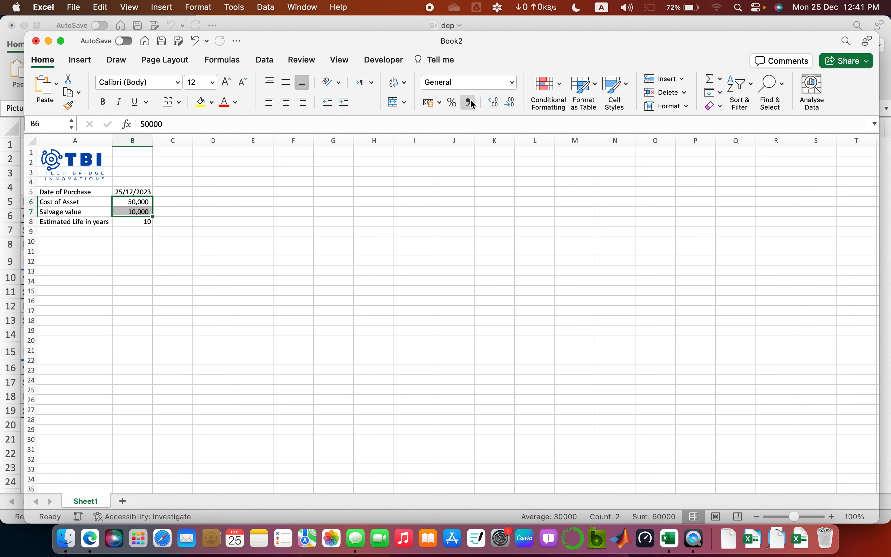
pyautogui.click(510, 82)
pyautogui.click(486, 149)
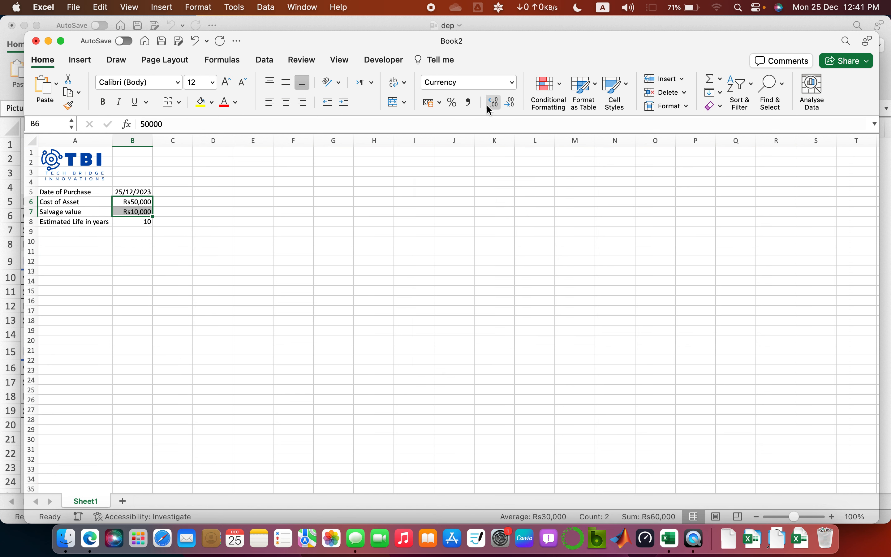
pyautogui.click(469, 104)
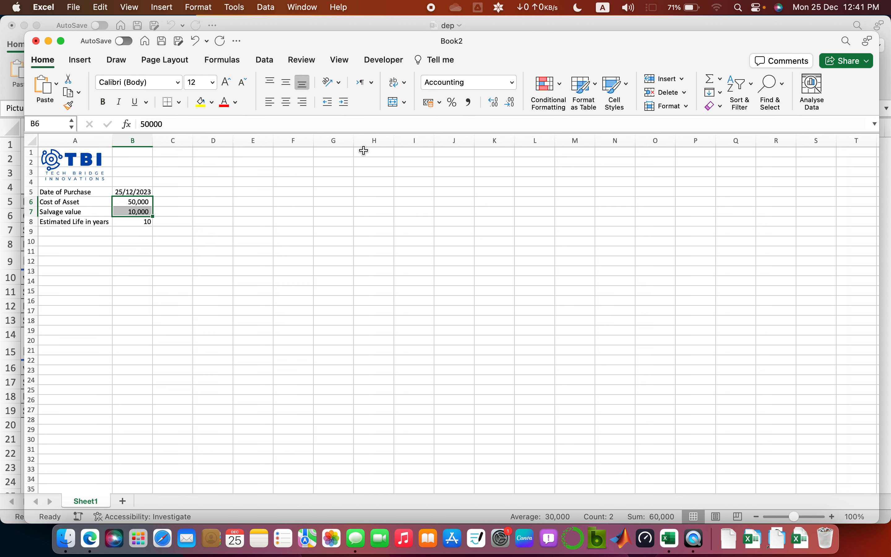
pyautogui.click(512, 82)
pyautogui.click(486, 155)
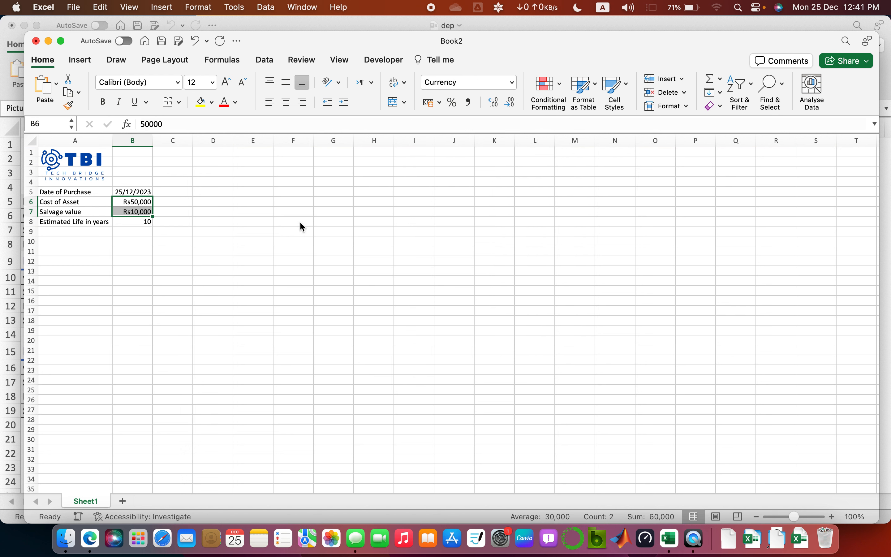
pyautogui.press('Down')
pyautogui.press('Down')
pyautogui.press('Down')
pyautogui.press('Up')
pyautogui.press('Up')
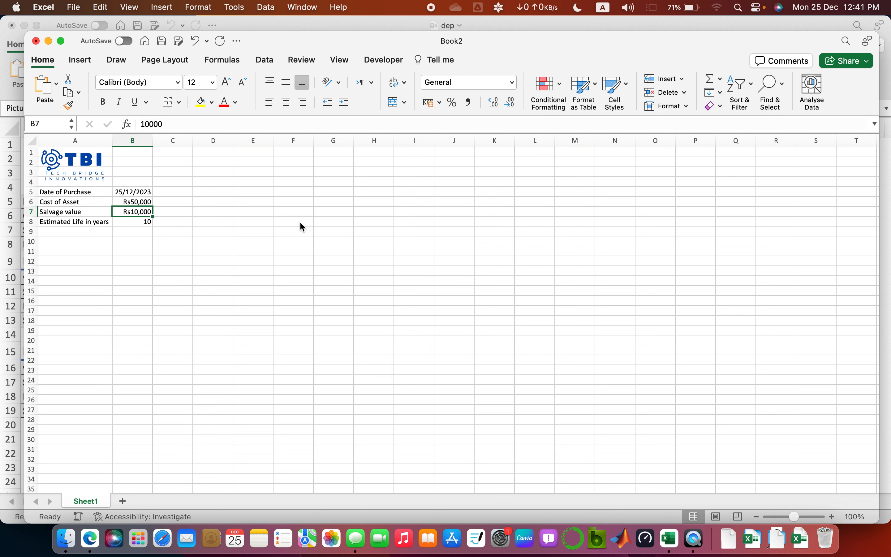
# Step: Apply the Input cell style to the asset values in B5:B8
pyautogui.press('Down')
pyautogui.press('Down')
pyautogui.press('Up')
pyautogui.press('Up')
pyautogui.press('Up')
pyautogui.press('Up')
pyautogui.hotkey('shift', 'Down')
pyautogui.hotkey('shift', 'Down')
pyautogui.hotkey('shift', 'Down')
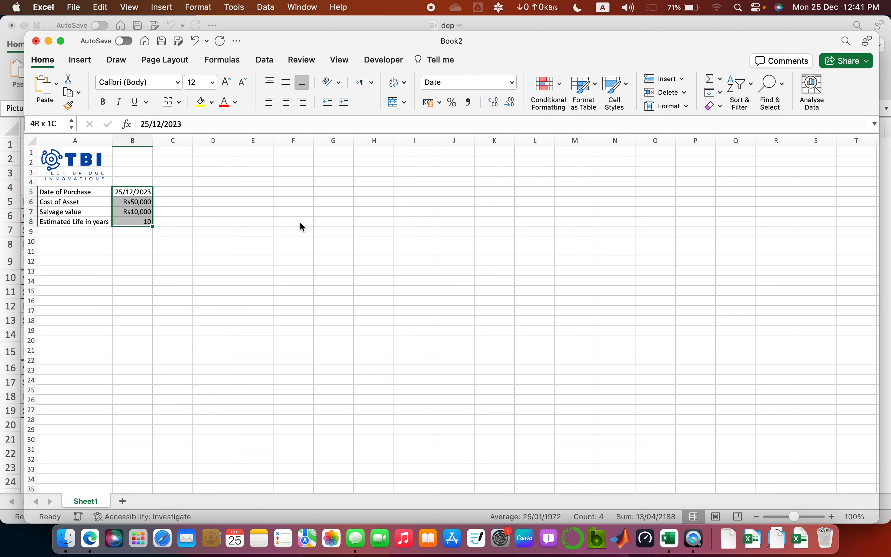
pyautogui.click(615, 88)
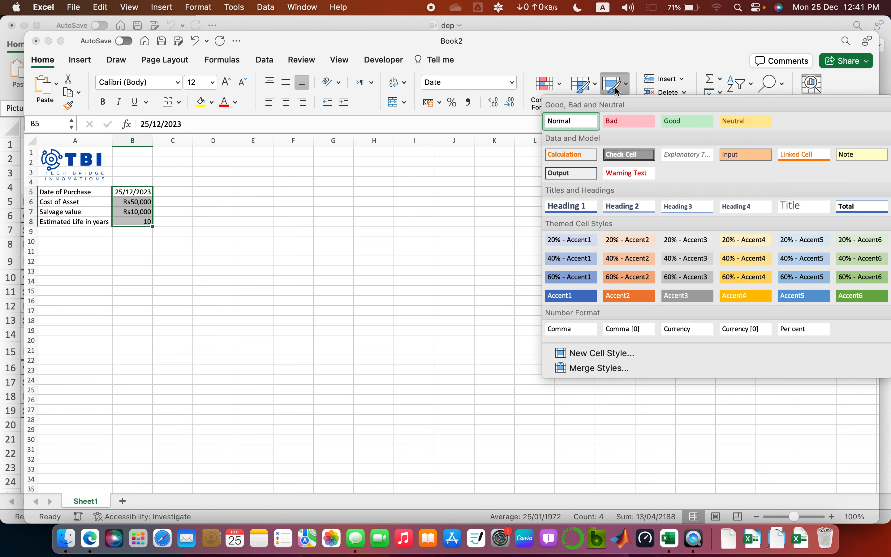
pyautogui.click(746, 153)
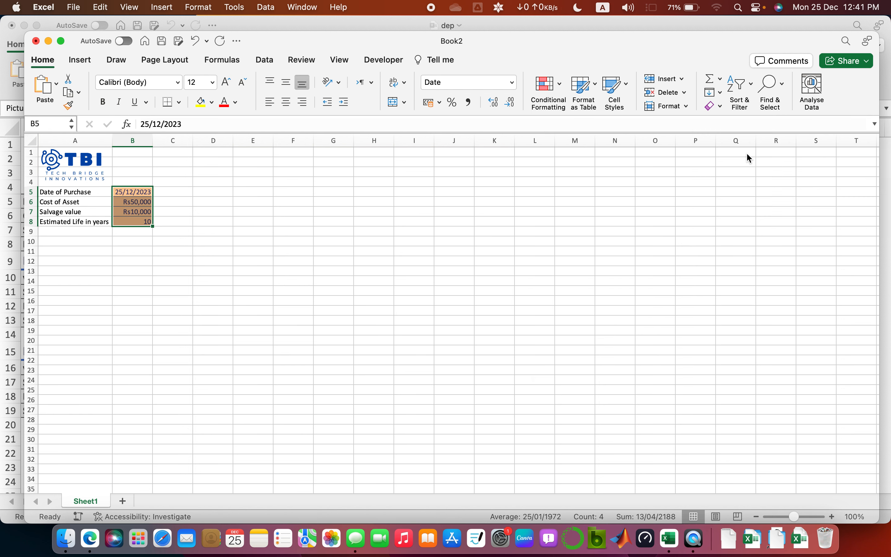
# Step: Apply the Output cell style to the labels in A5:A8
pyautogui.press('Left')
pyautogui.hotkey('shift', 'Down')
pyautogui.hotkey('shift', 'Down')
pyautogui.hotkey('shift', 'Down')
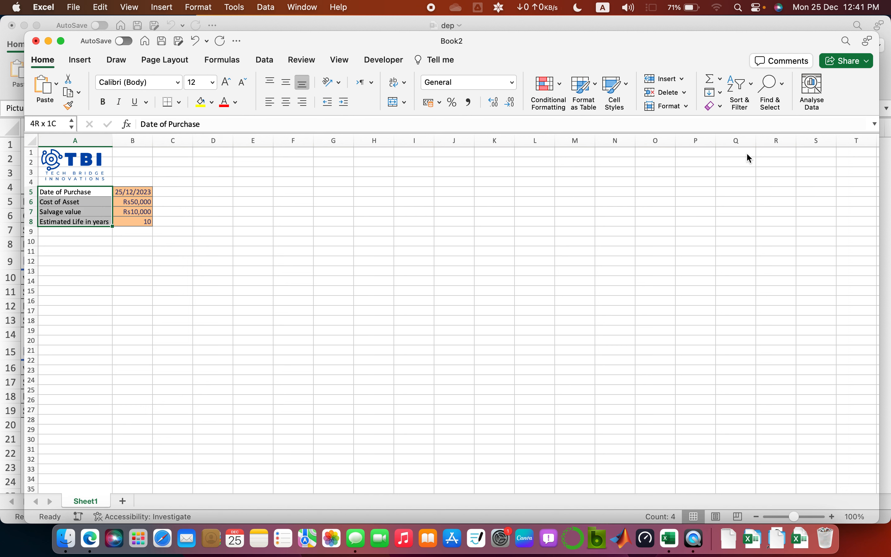
pyautogui.click(626, 105)
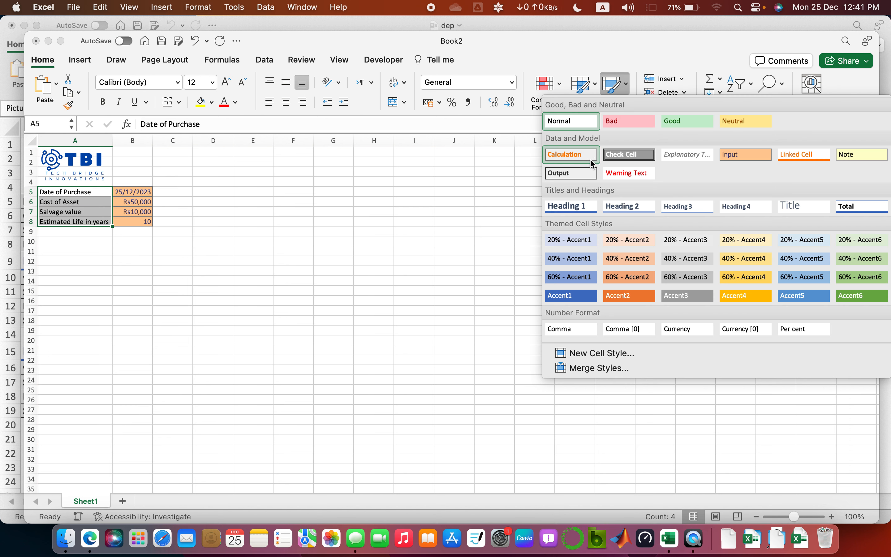
pyautogui.click(573, 172)
pyautogui.click(263, 211)
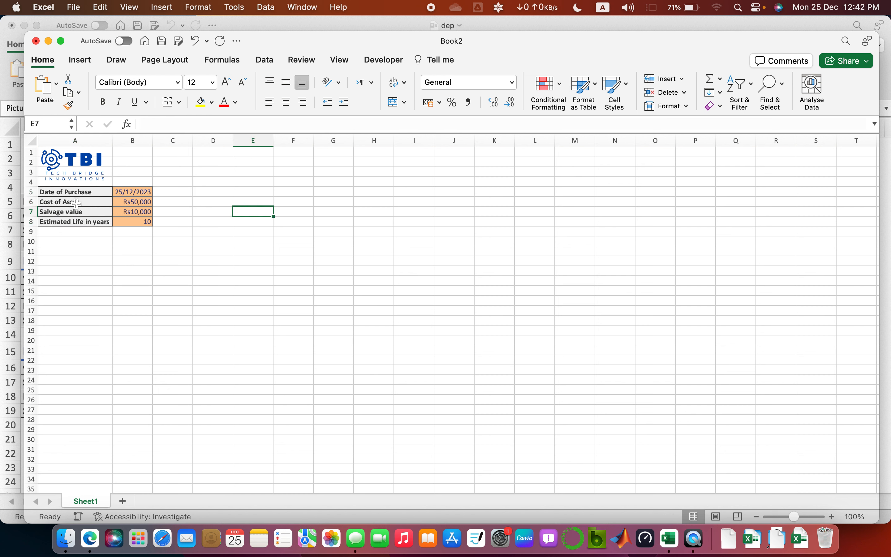
# Step: Enter the label "Depreciation Expense" in A9, directly below the estimated life label
pyautogui.press('Left')
pyautogui.press('Left')
pyautogui.press('Left')
pyautogui.press('Left')
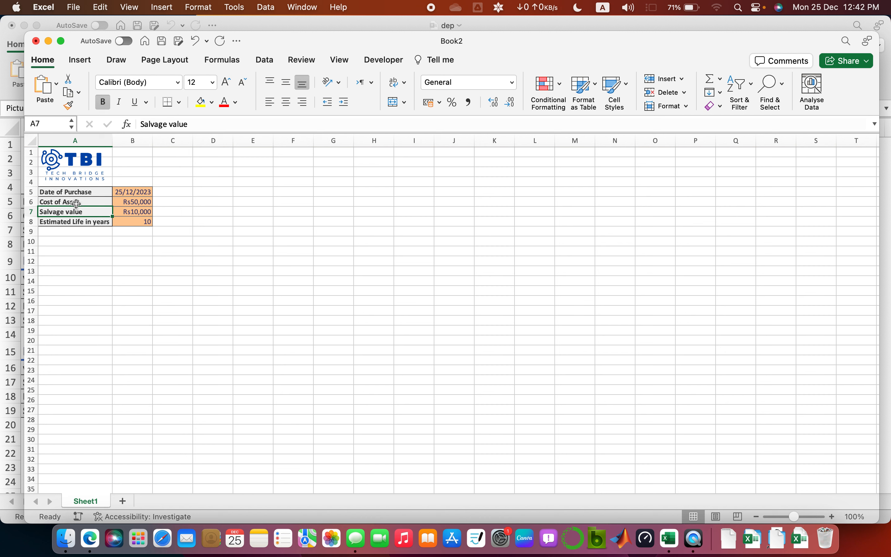
pyautogui.press('Down')
pyautogui.press('Down')
pyautogui.press('Down')
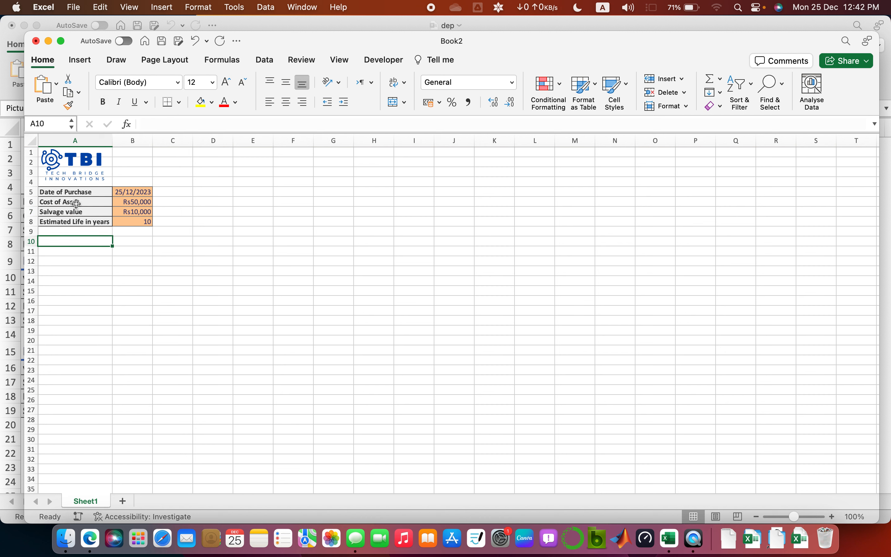
pyautogui.press('Up')
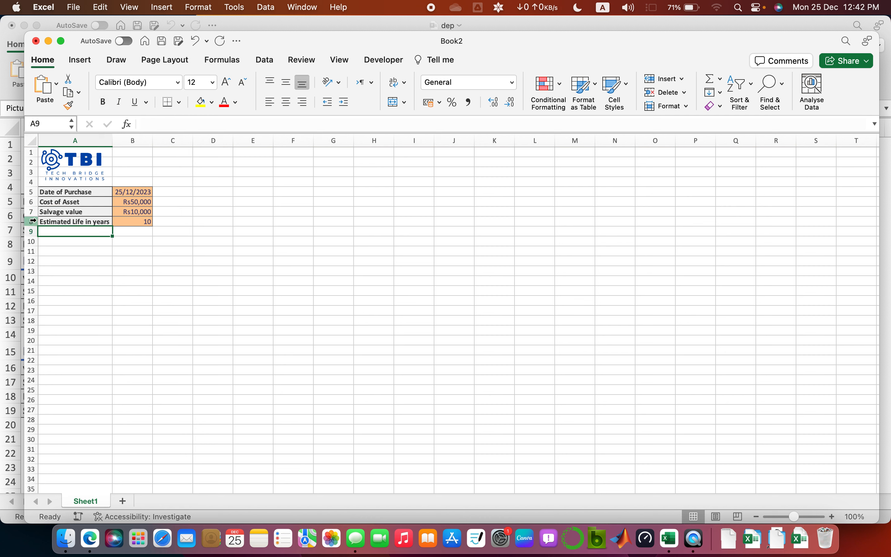
pyautogui.write('DE')
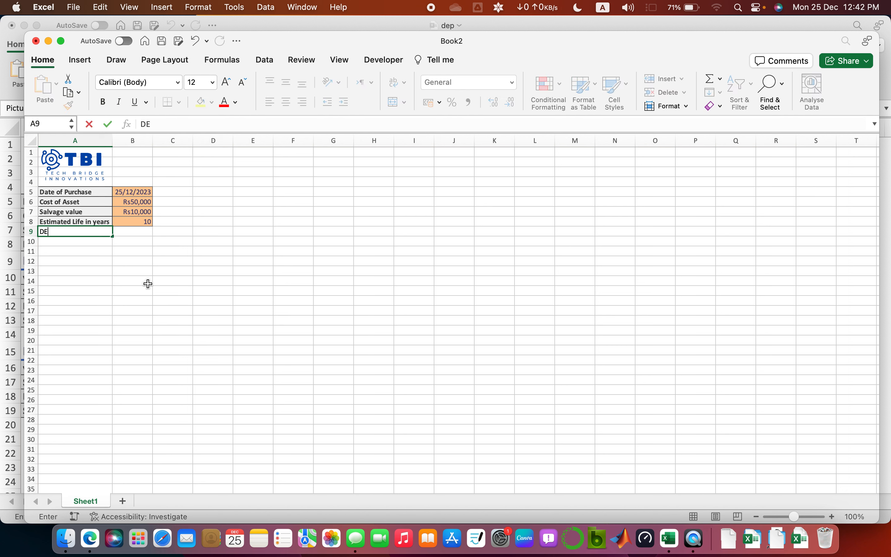
pyautogui.write('eprectiation')
pyautogui.press('BackSpace')
pyautogui.press('BackSpace')
pyautogui.press('BackSpace')
pyautogui.press('BackSpace')
pyautogui.press('BackSpace')
pyautogui.press('BackSpace')
pyautogui.write('iation Expens')
pyautogui.press('Return')
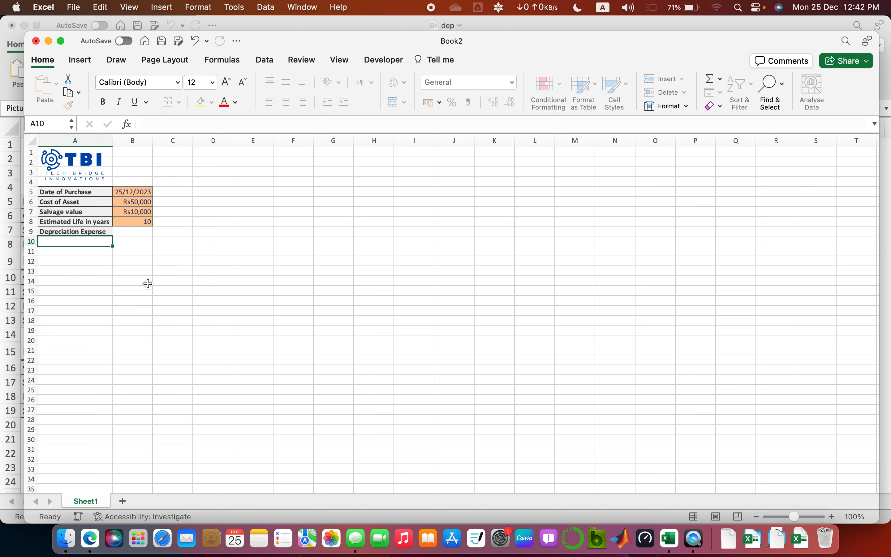
# Step: Apply the Heading 1 cell style to the Depreciation Expense label in A9
pyautogui.press('Up')
pyautogui.press('super+b')
pyautogui.click(631, 104)
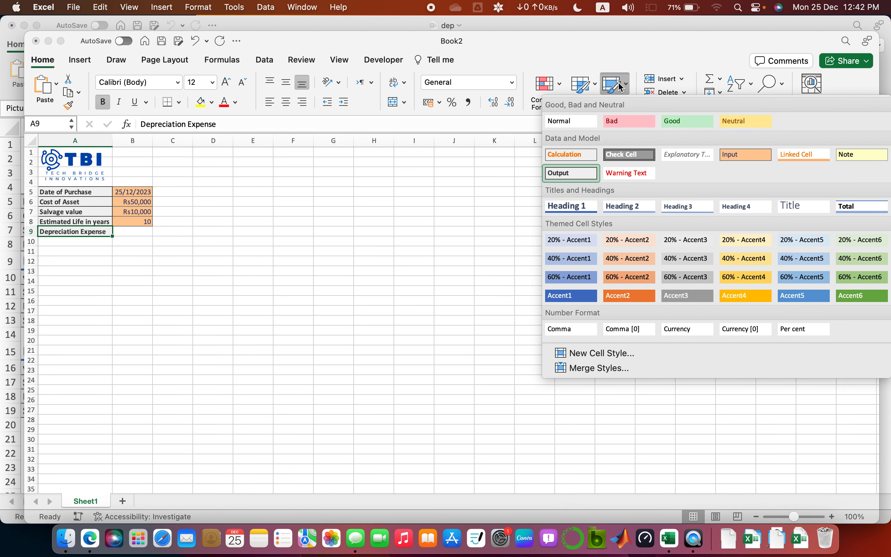
pyautogui.click(569, 207)
pyautogui.click(283, 291)
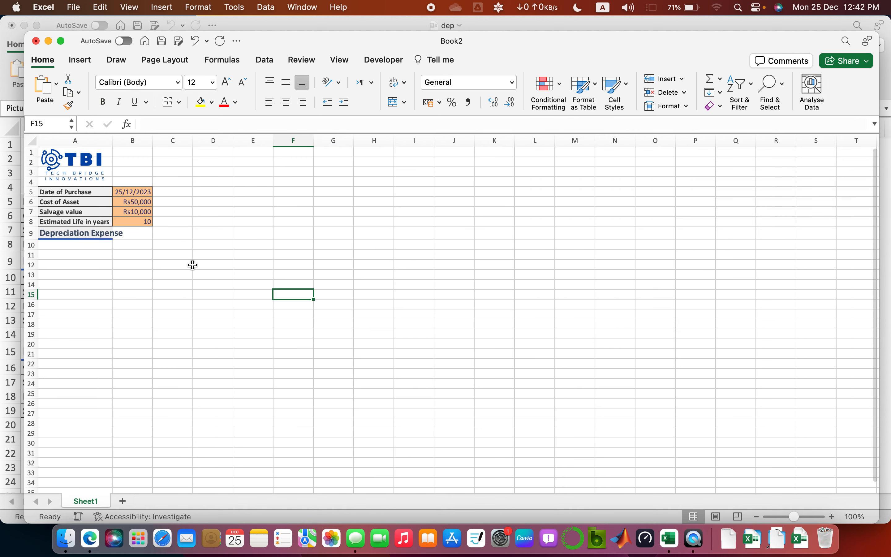
# Step: Auto-fit column A to the width of the Depreciation Expense heading
pyautogui.scroll(2, 197, 263)
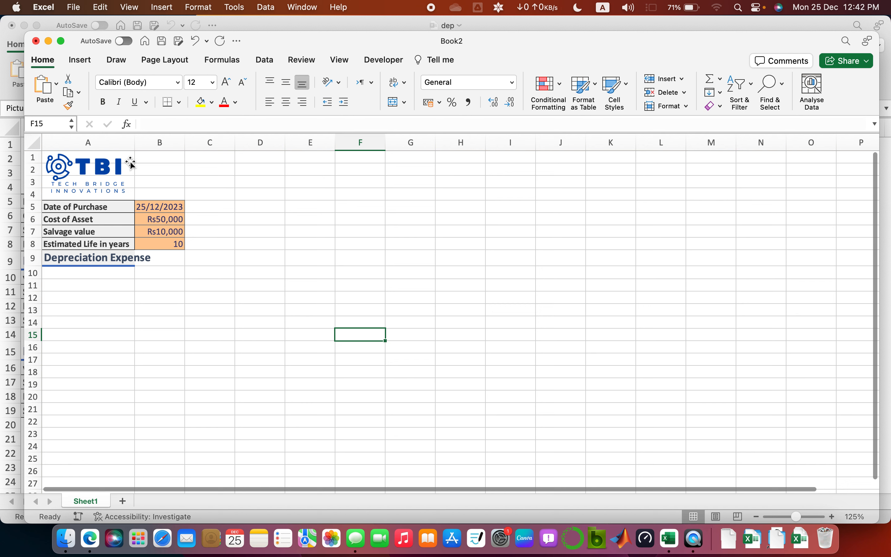
pyautogui.doubleClick(135, 144)
pyautogui.click(183, 260)
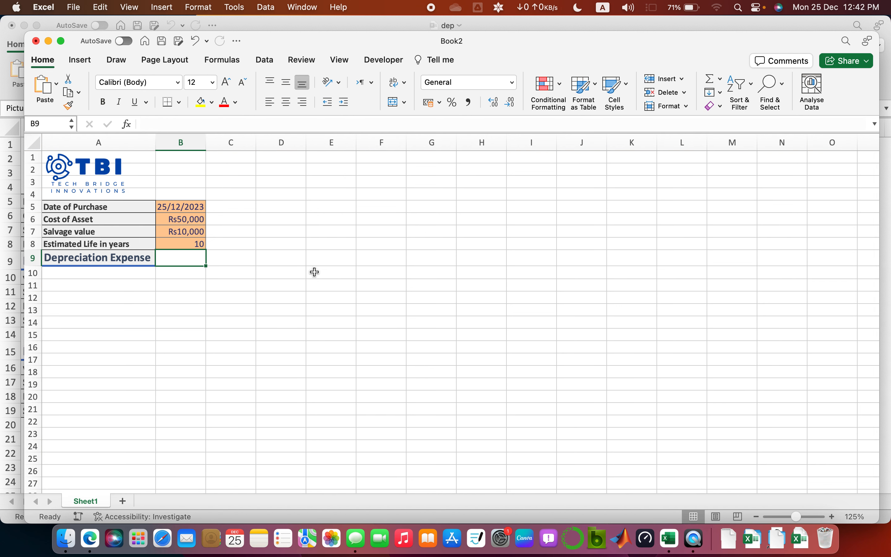
# Step: Enter the label "Year" in A10 and the year numbers 1 to 5 across B10:F10
pyautogui.press('Down')
pyautogui.press('Left')
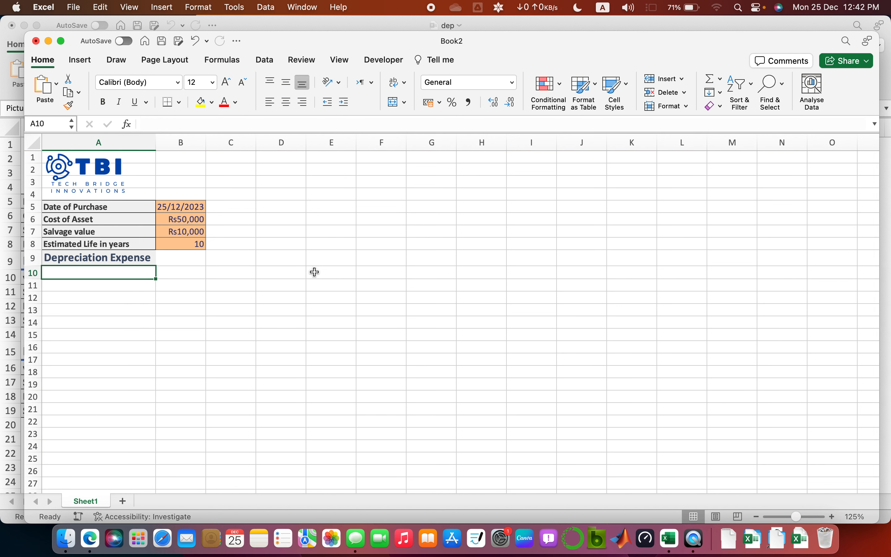
pyautogui.write('Year')
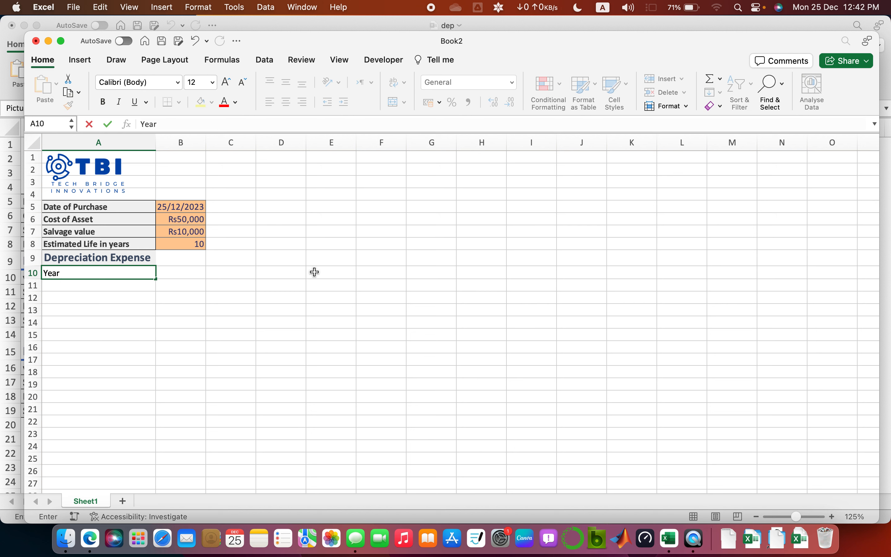
pyautogui.press('Tab')
pyautogui.write('1')
pyautogui.press('Tab')
pyautogui.write('2')
pyautogui.press('Tab')
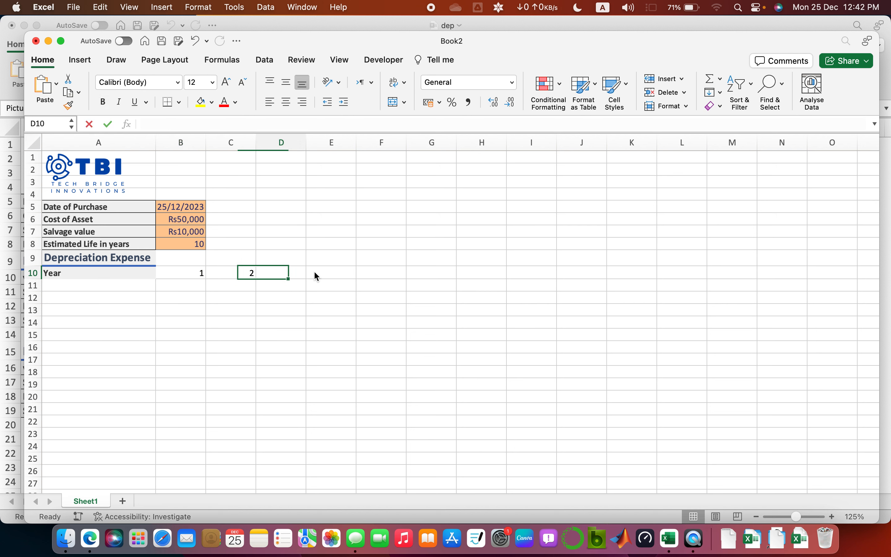
pyautogui.write('3')
pyautogui.press('Tab')
pyautogui.write('4')
pyautogui.press('Tab')
pyautogui.write('5')
pyautogui.press('Tab')
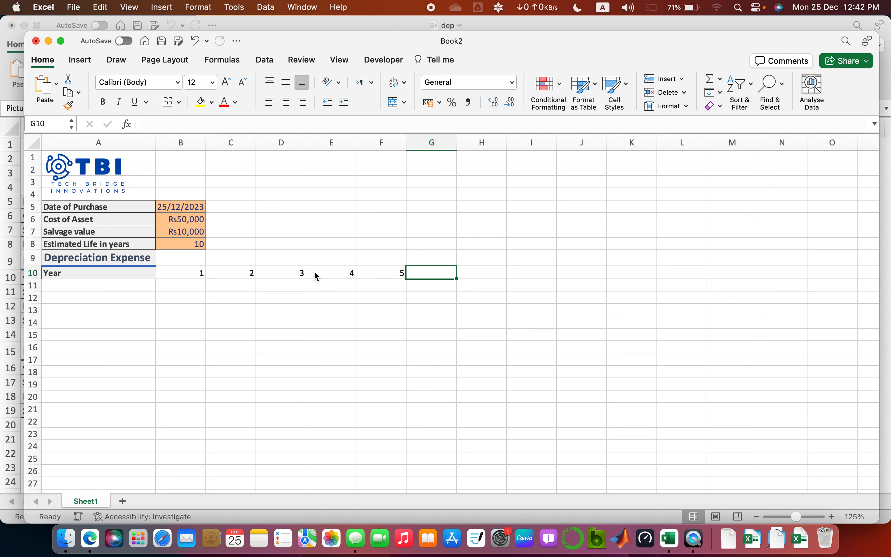
# Step: Continue the Year row with the numbers 6 to 10 across G10:K10
pyautogui.write('6')
pyautogui.press('Tab')
pyautogui.press('Tab')
pyautogui.write('7')
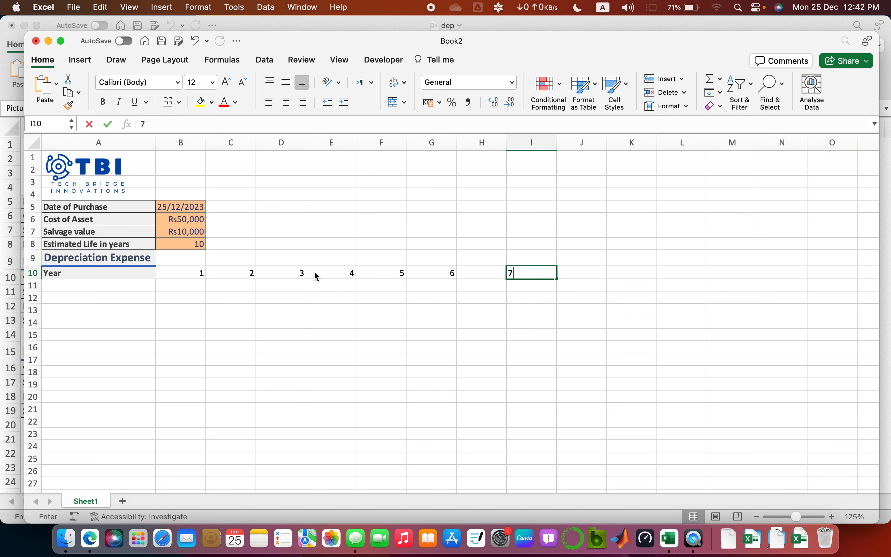
pyautogui.hotkey('shift', 'Tab')
pyautogui.write('7')
pyautogui.press('Tab')
pyautogui.write('8')
pyautogui.press('Tab')
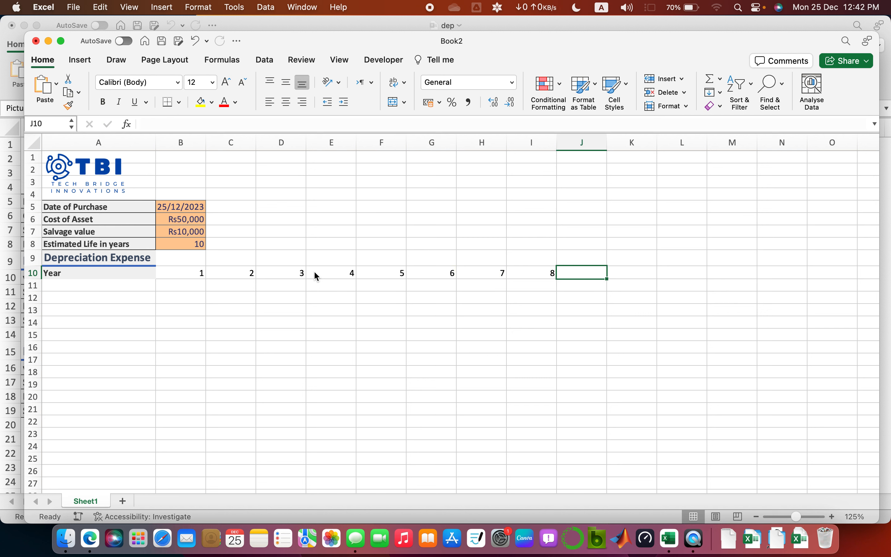
pyautogui.write('1')
pyautogui.press('BackSpace')
pyautogui.write('9')
pyautogui.press('Tab')
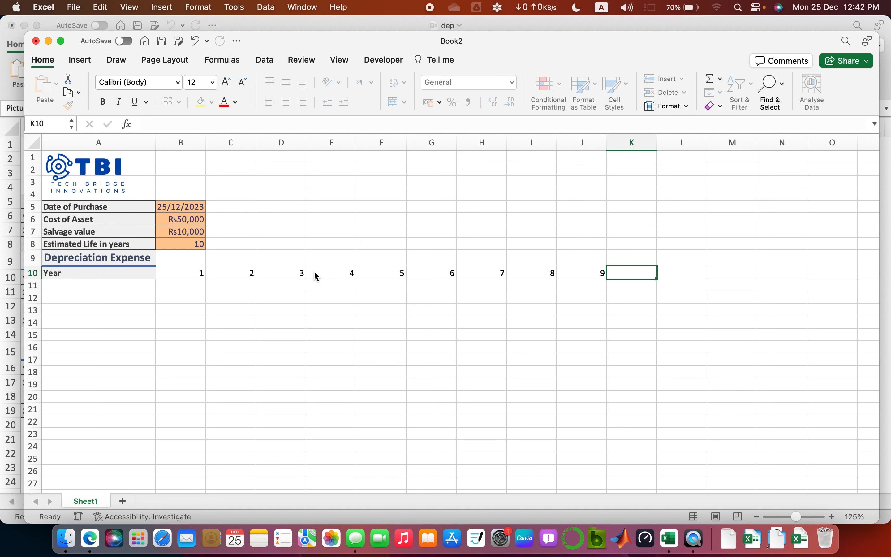
pyautogui.write('10')
pyautogui.press('Return')
# Step: Enter the label "Straight Line Method" in A11, below the Year label
pyautogui.press('Left')
pyautogui.press('Left')
pyautogui.press('Left')
pyautogui.press('Left')
pyautogui.press('Left')
pyautogui.press('Left')
pyautogui.press('Left')
pyautogui.press('Left')
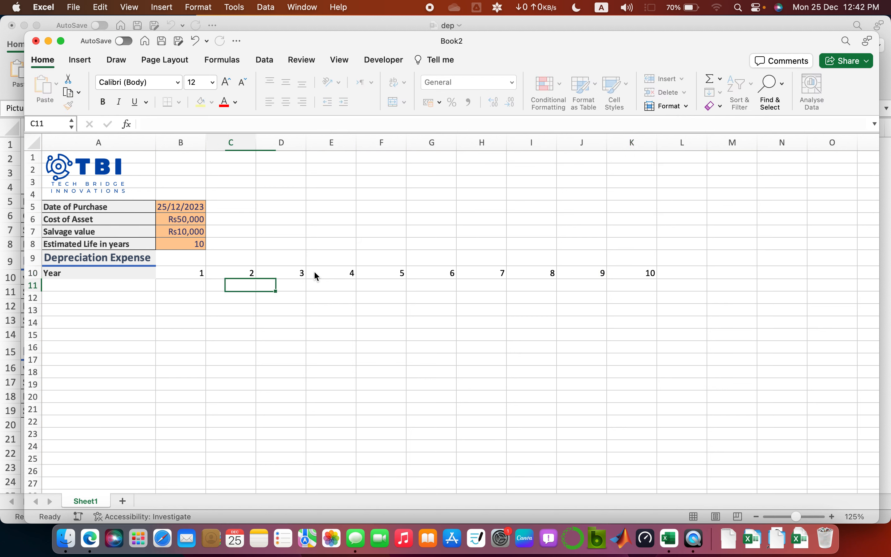
pyautogui.press('Left')
pyautogui.press('Left')
pyautogui.write('S')
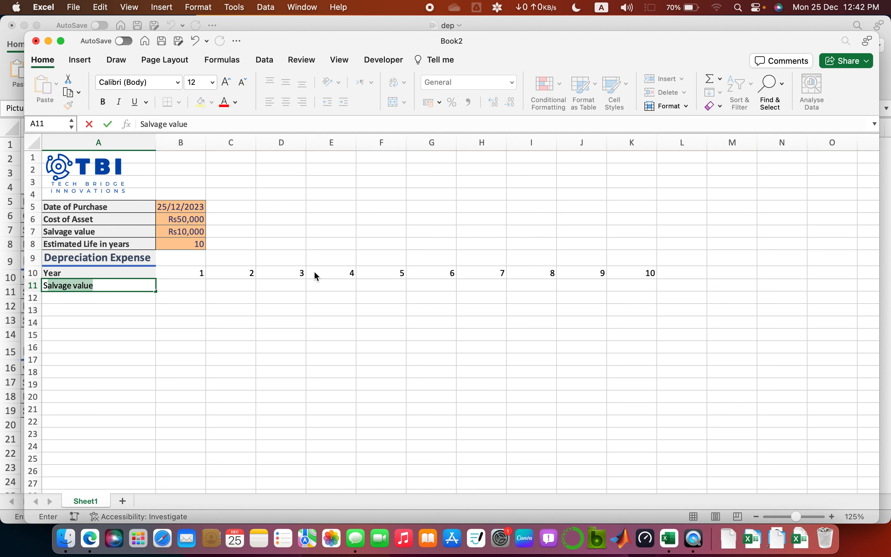
pyautogui.press('BackSpace')
pyautogui.press('BackSpace')
pyautogui.write('Star')
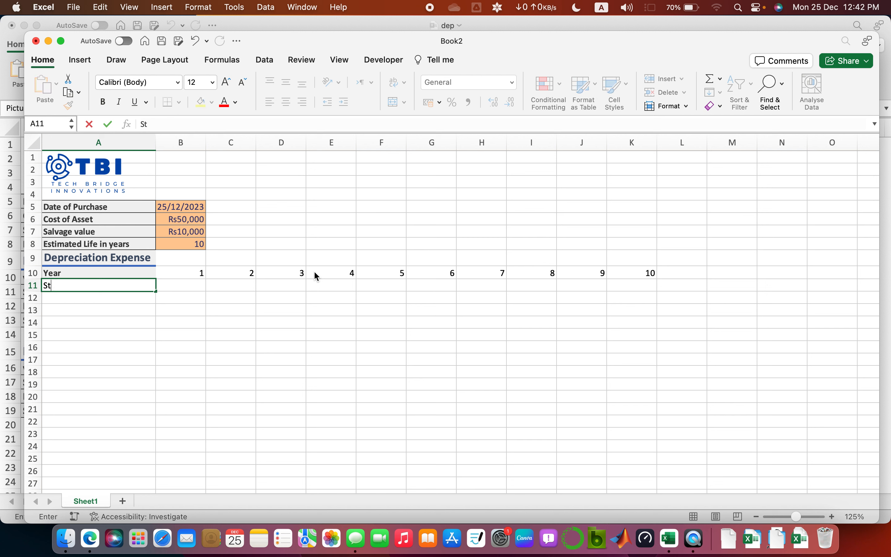
pyautogui.press('BackSpace')
pyautogui.press('BackSpace')
pyautogui.press('BackSpace')
pyautogui.write('traight Line Method')
pyautogui.press('Return')
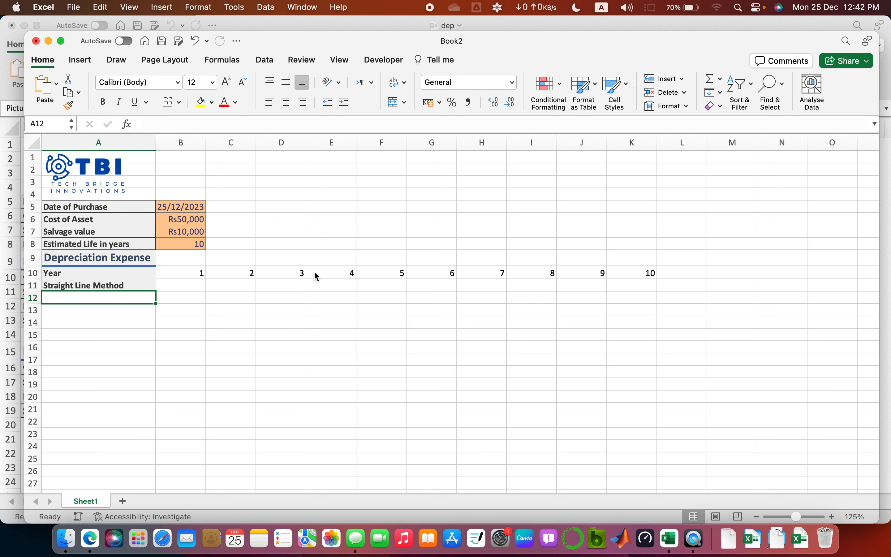
# Step: Enter the label "Declining Balance Method" in A12
pyautogui.write('DE')
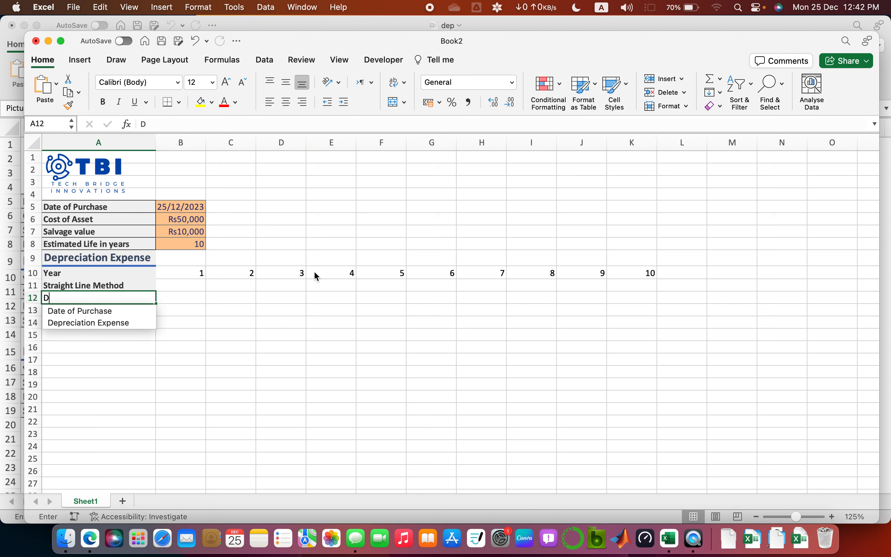
pyautogui.press('BackSpace')
pyautogui.press('BackSpace')
pyautogui.press('BackSpace')
pyautogui.write('ec')
pyautogui.press('BackSpace')
pyautogui.press('BackSpace')
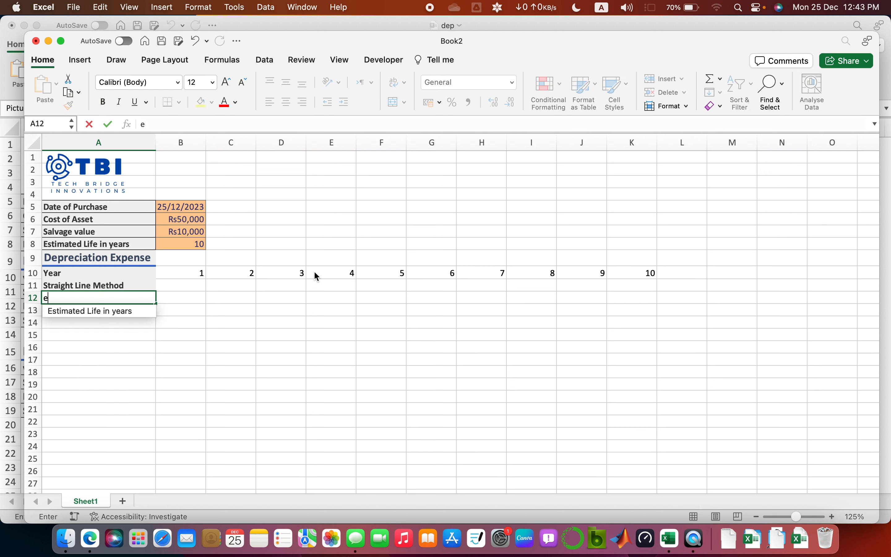
pyautogui.write('Declin')
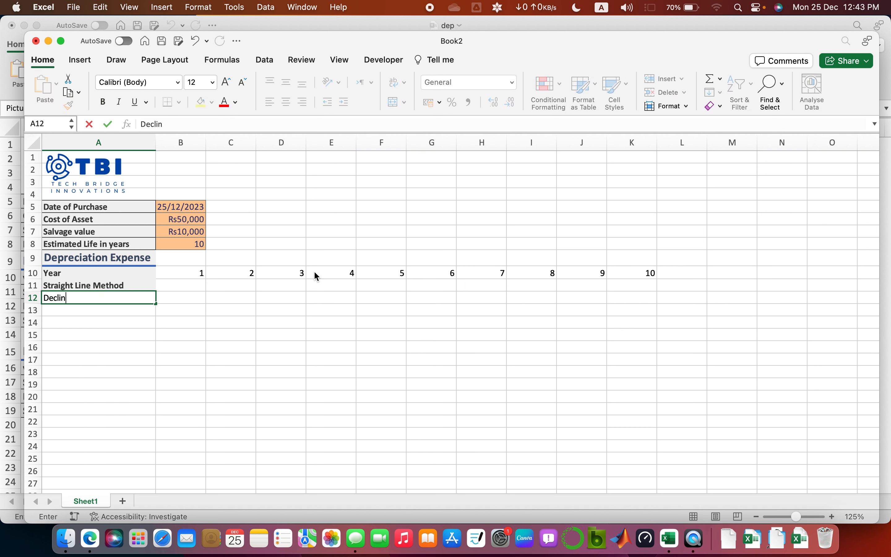
pyautogui.write('ing Balance Method')
pyautogui.press('Return')
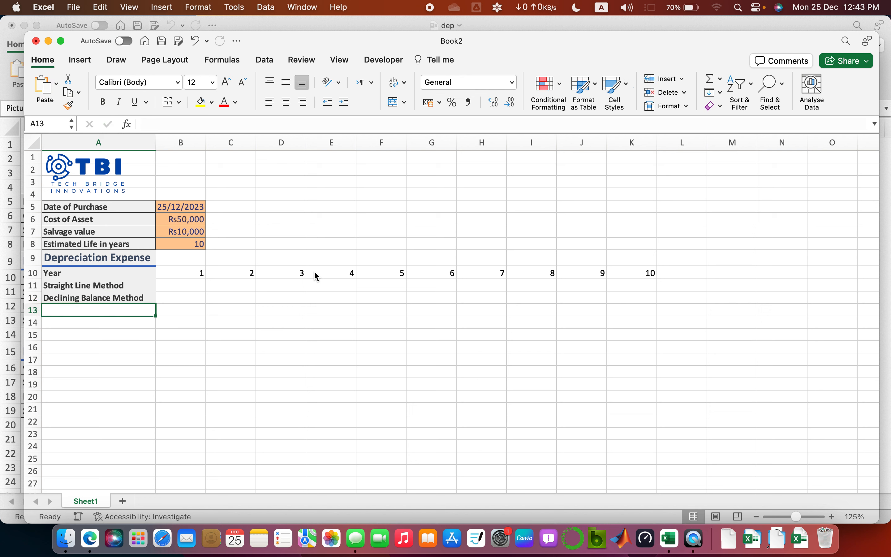
# Step: Enter the label "Sum of years digit method" in A13
pyautogui.write('Sum of')
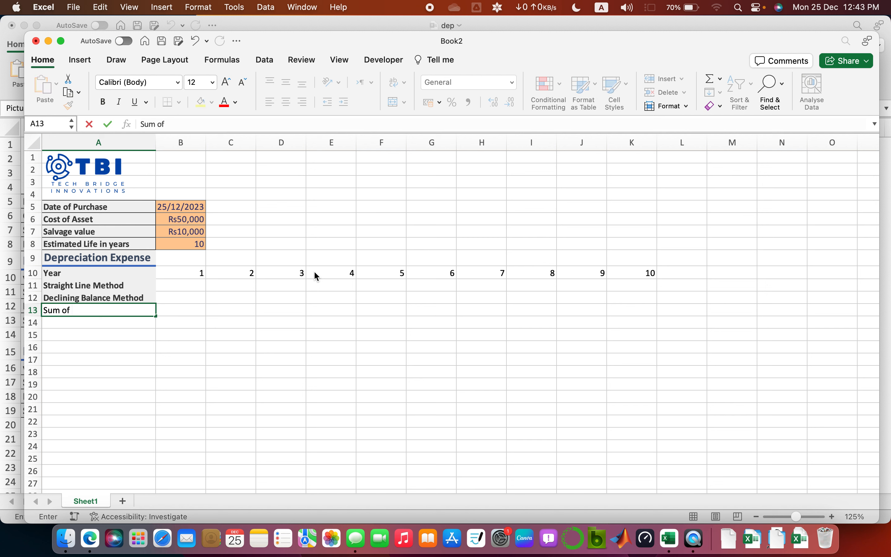
pyautogui.write(' years digit method')
pyautogui.press('Return')
# Step: Calculate year 1 straight-line depreciation in B11 with =SLN(B6,B7,B8) and fill the formula across to K11
pyautogui.press('Up')
pyautogui.press('Up')
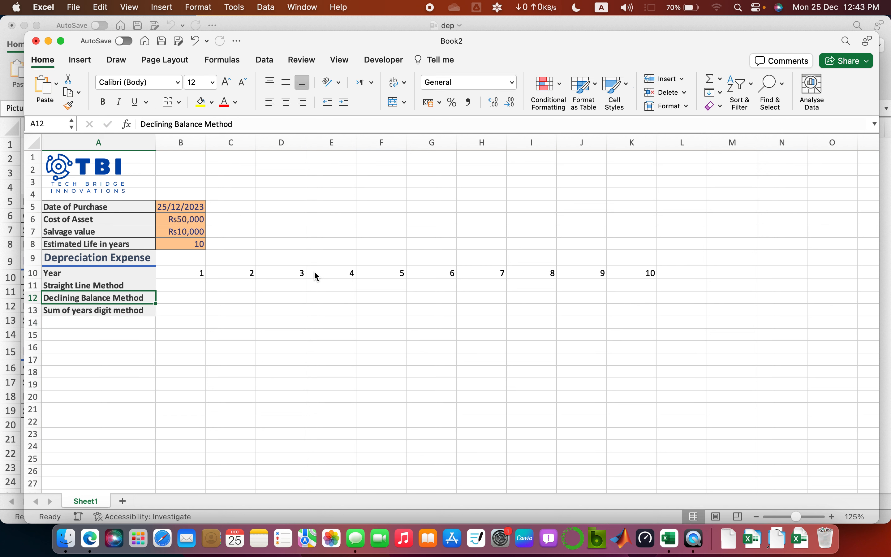
pyautogui.press('Up')
pyautogui.press('Right')
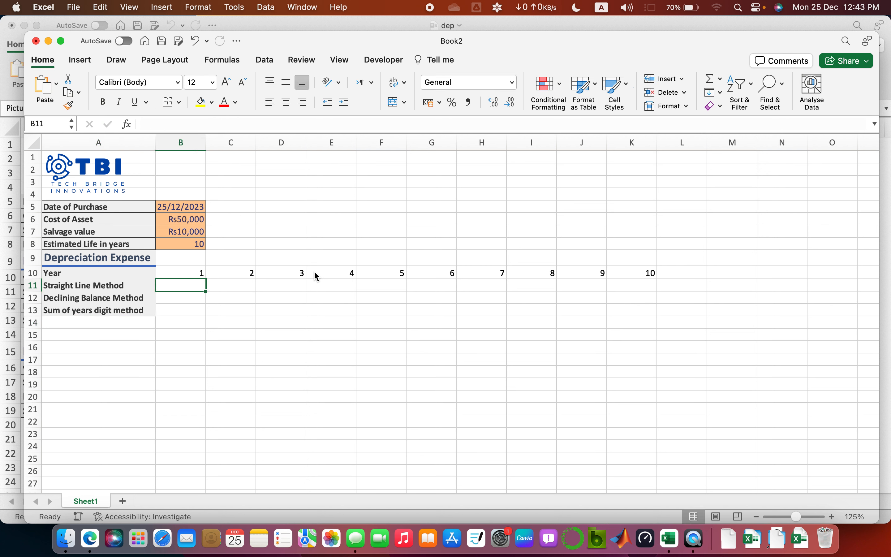
pyautogui.write('=sl')
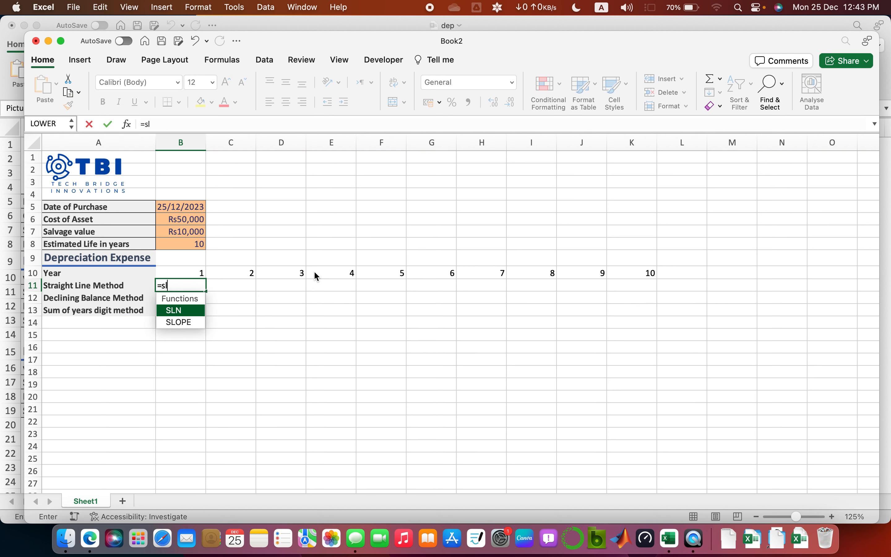
pyautogui.write('n(')
pyautogui.press('Up')
pyautogui.press('Up')
pyautogui.press('Up')
pyautogui.press('Up')
pyautogui.press('Up')
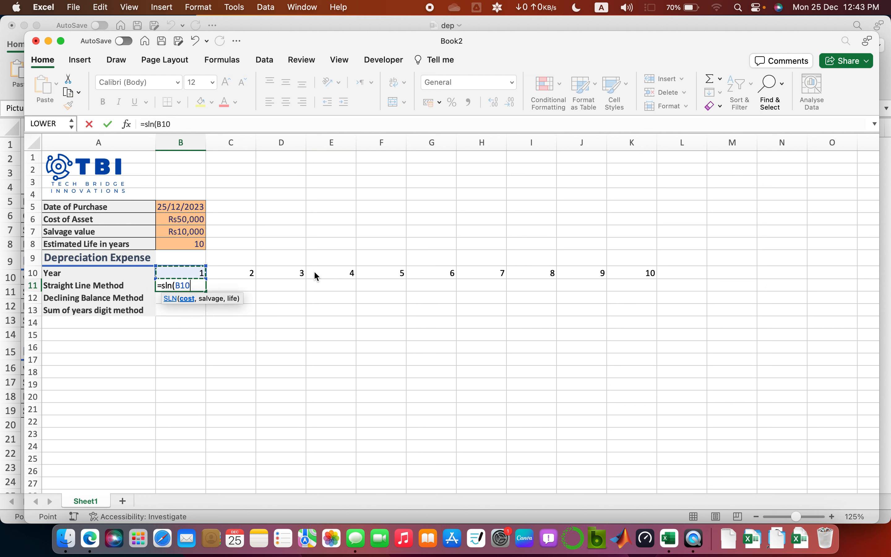
pyautogui.write(',')
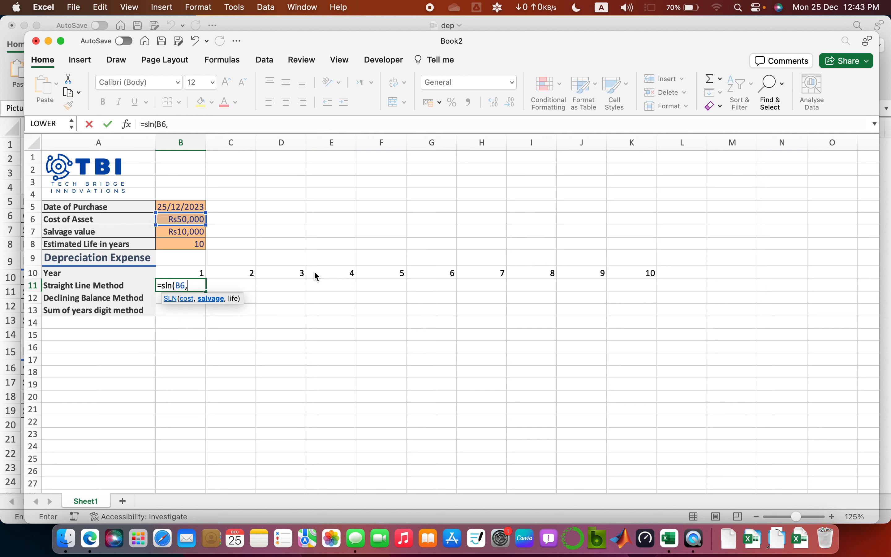
pyautogui.press('Up')
pyautogui.press('Up')
pyautogui.press('Up')
pyautogui.press('Up')
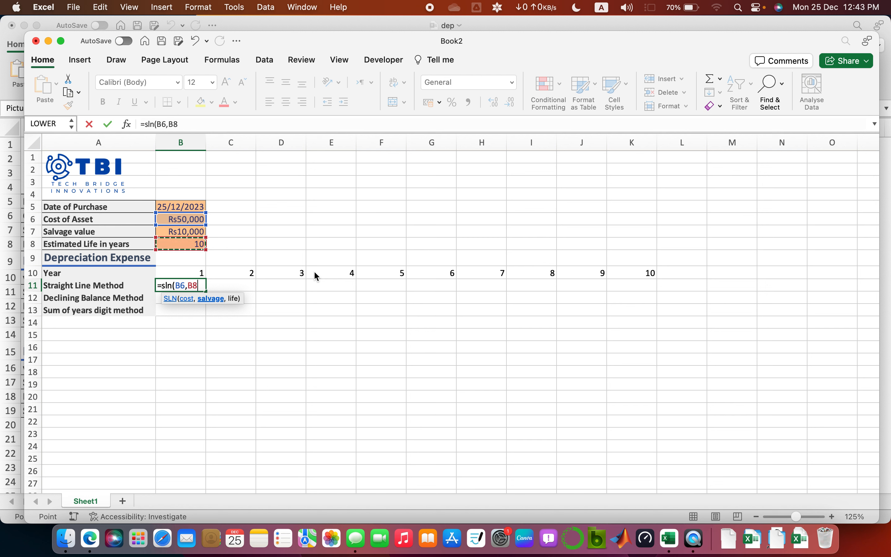
pyautogui.write(',')
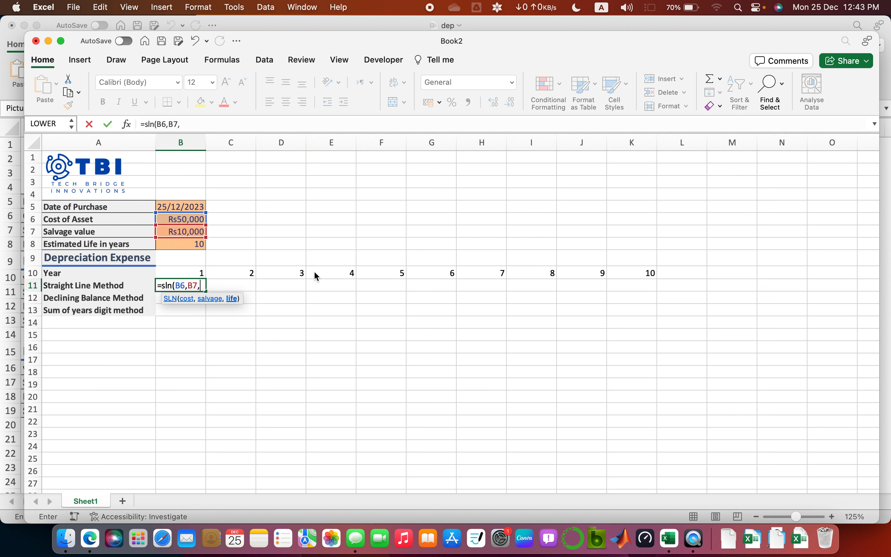
pyautogui.press('Up')
pyautogui.press('Up')
pyautogui.press('Up')
pyautogui.press('Up')
pyautogui.press('Down')
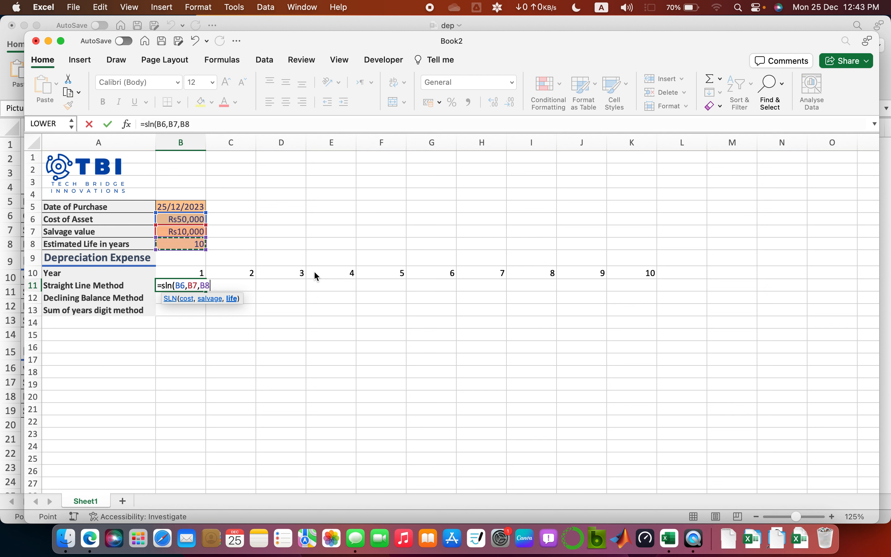
pyautogui.write(')')
pyautogui.press('Return')
pyautogui.press('Up')
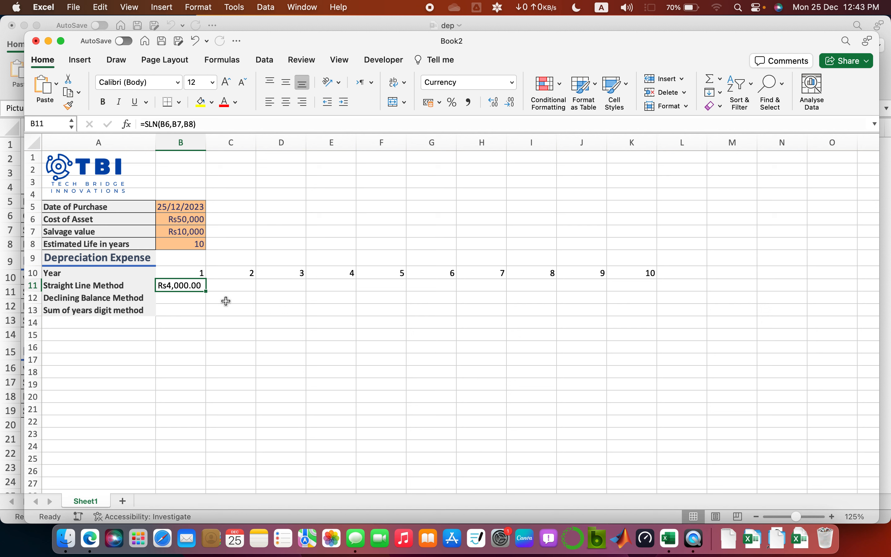
pyautogui.moveTo(213, 291); pyautogui.dragTo(642, 295)
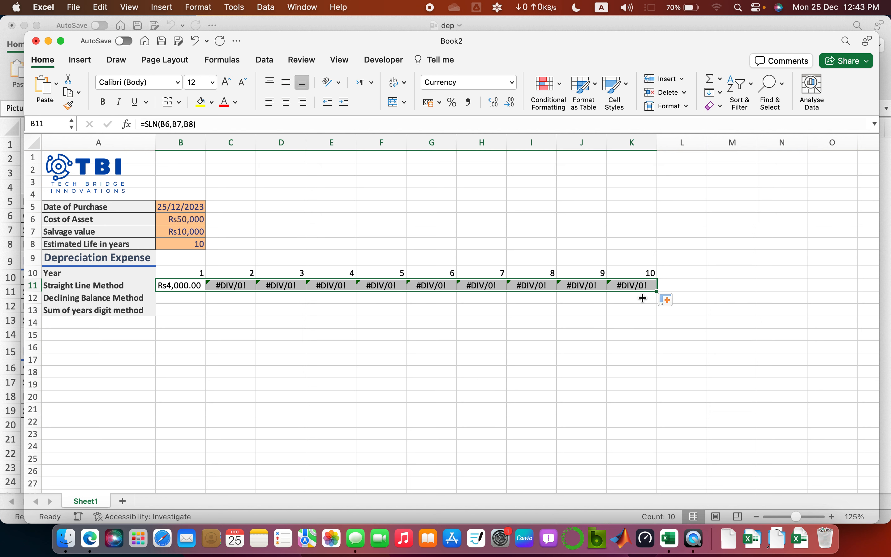
# Step: Check which cells the copied straight-line formulas refer to along row 11
pyautogui.press('Right')
pyautogui.press('Left')
pyautogui.press('Right')
pyautogui.press('Left')
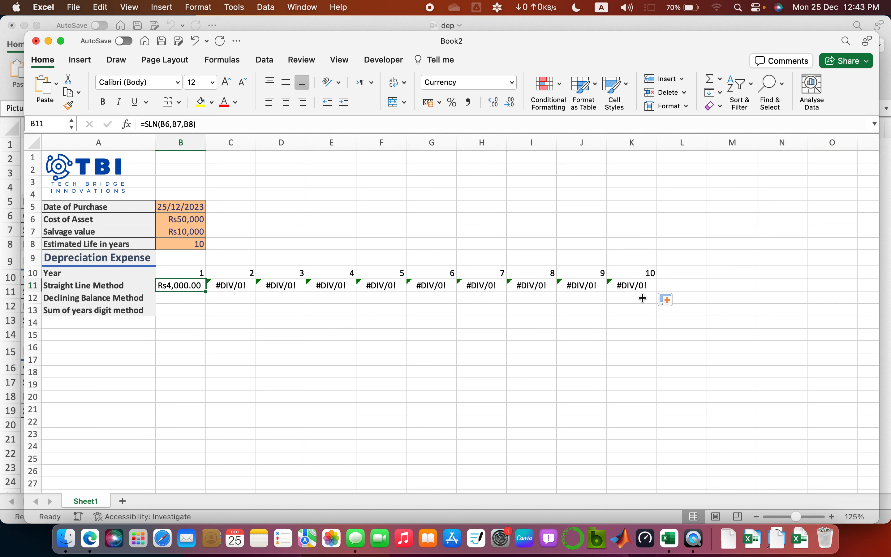
pyautogui.press('Right')
pyautogui.press('Right')
pyautogui.press('Right')
pyautogui.press('Right')
pyautogui.press('Right')
pyautogui.press('Right')
pyautogui.press('Right')
pyautogui.press('Left')
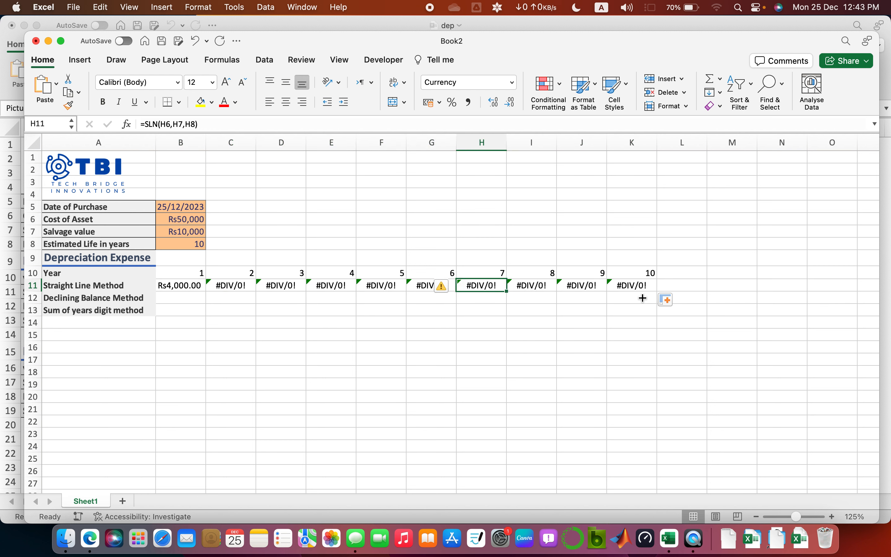
pyautogui.press('Left')
pyautogui.press('Left')
pyautogui.press('Left')
pyautogui.press('Left')
pyautogui.press('Left')
pyautogui.press('Left')
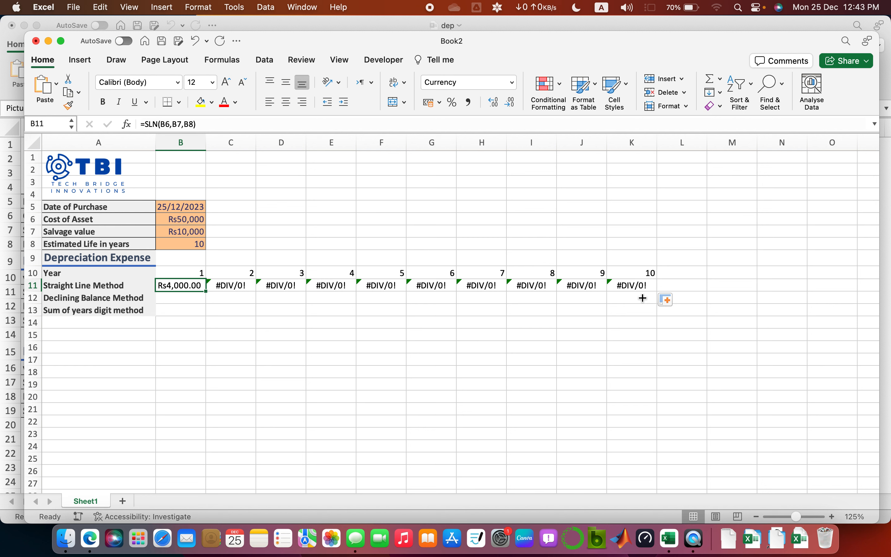
# Step: Give the Cost of Asset cell B6 the range name "cost"
pyautogui.press('Up')
pyautogui.press('Up')
pyautogui.press('Up')
pyautogui.press('Up')
pyautogui.press('Up')
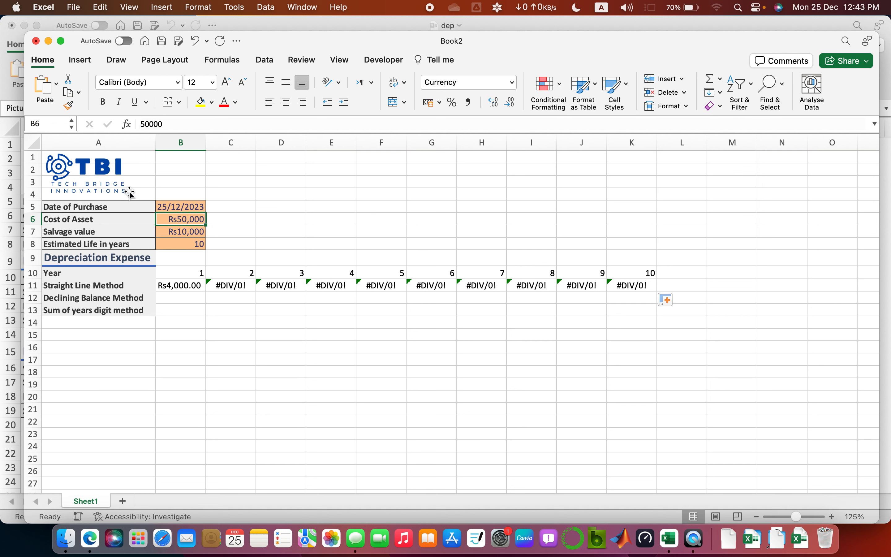
pyautogui.click(54, 128)
pyautogui.write('cost')
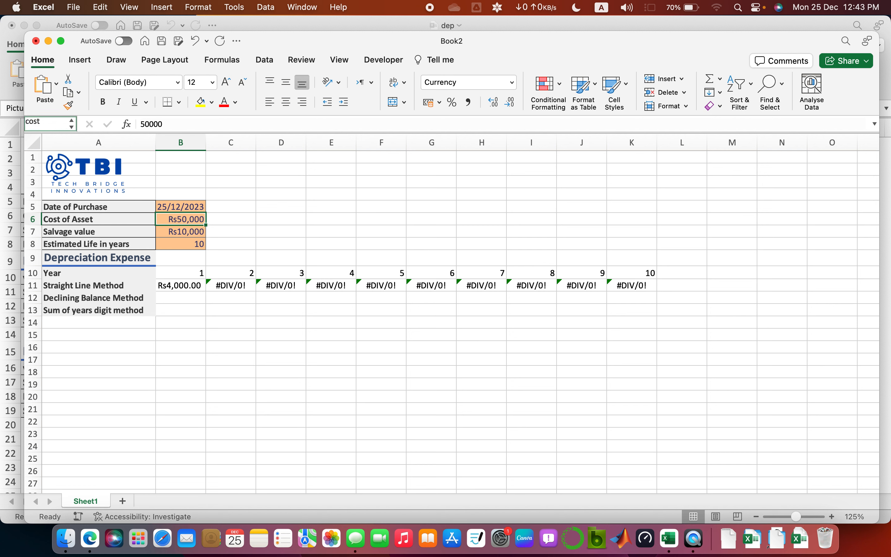
pyautogui.press('Return')
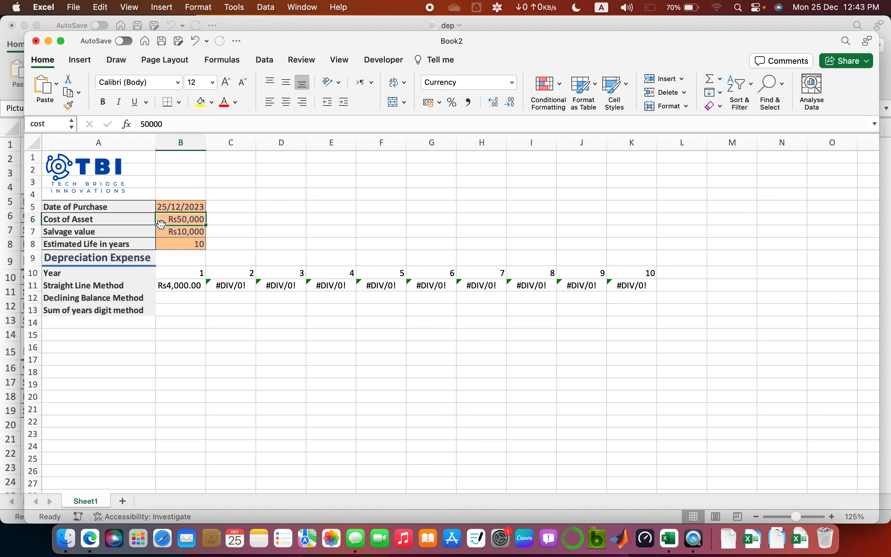
# Step: Give the Salvage value cell B7 the range name "salvage"
pyautogui.click(172, 231)
pyautogui.click(41, 127)
pyautogui.write('salvage')
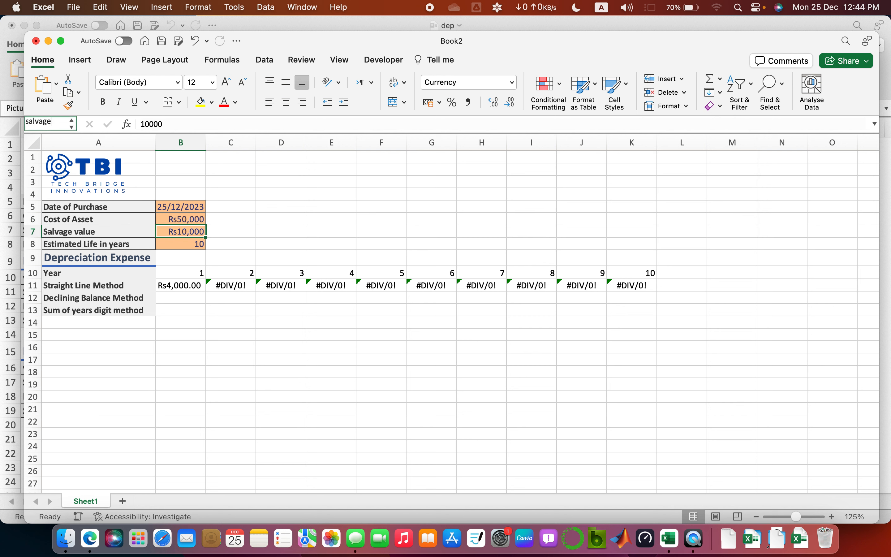
pyautogui.press('Return')
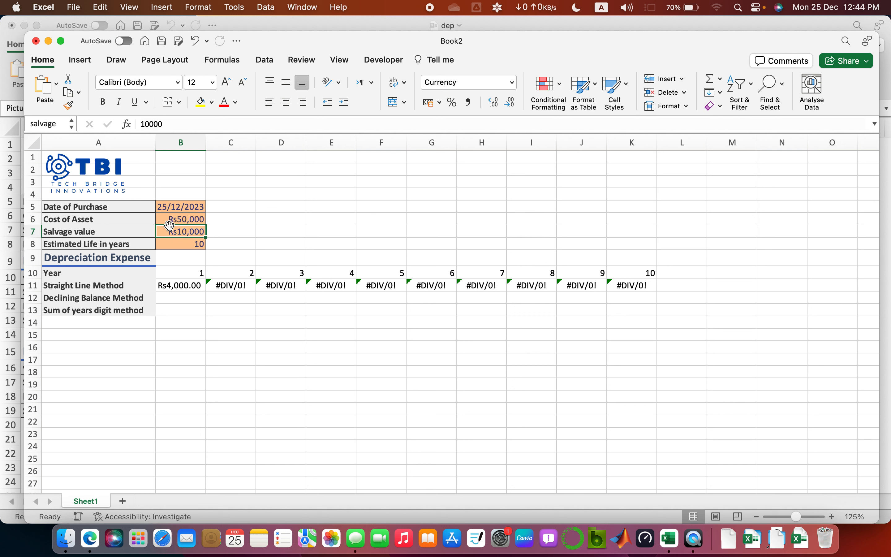
# Step: Give the Estimated Life in years cell B8 the range name "life"
pyautogui.click(178, 244)
pyautogui.click(41, 124)
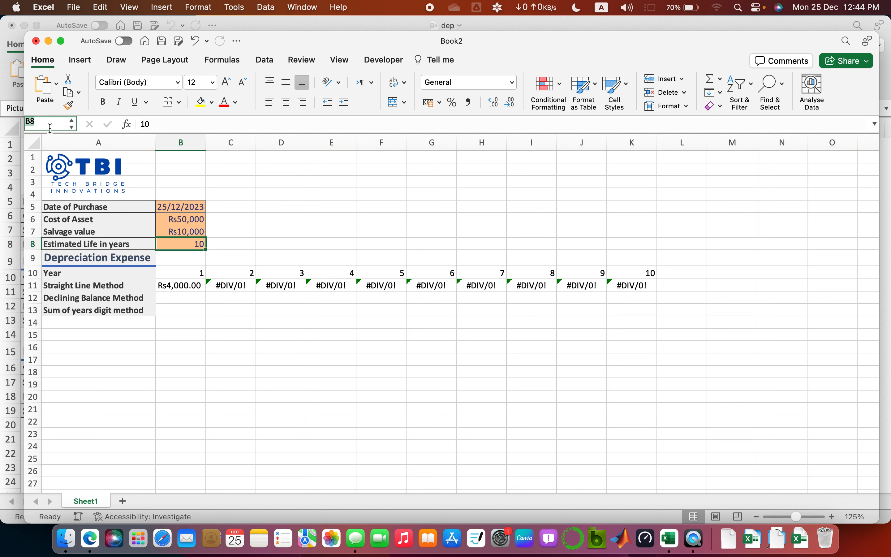
pyautogui.write('liv')
pyautogui.press('BackSpace')
pyautogui.write('fe')
pyautogui.press('Return')
# Step: Replace the straight-line formula in B11 with =SLN(cost,salvage,life) and fill it across to K11 for all ten years
pyautogui.press('Down')
pyautogui.press('Down')
pyautogui.press('Down')
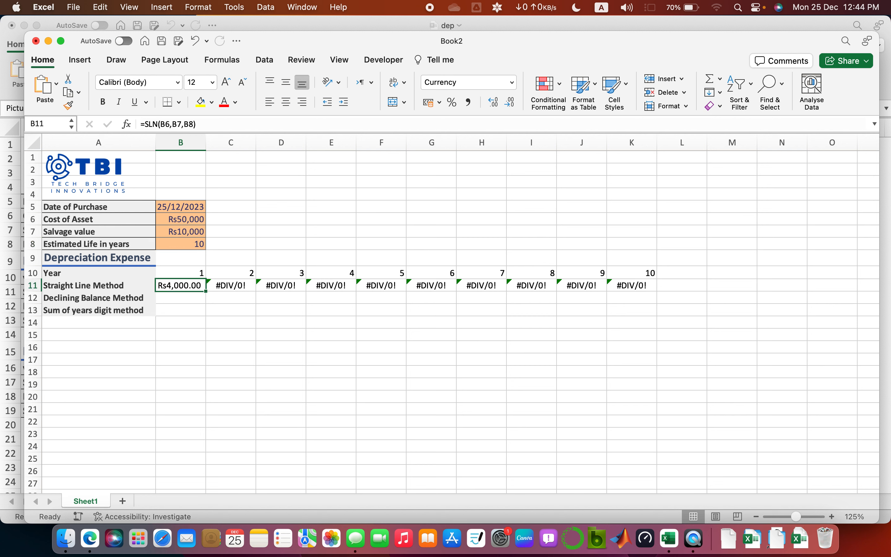
pyautogui.write('=sln(')
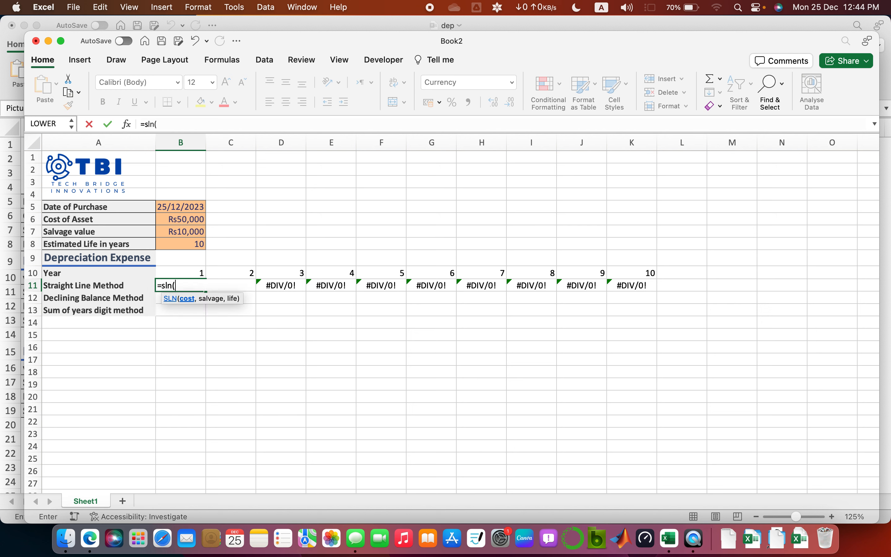
pyautogui.write('co')
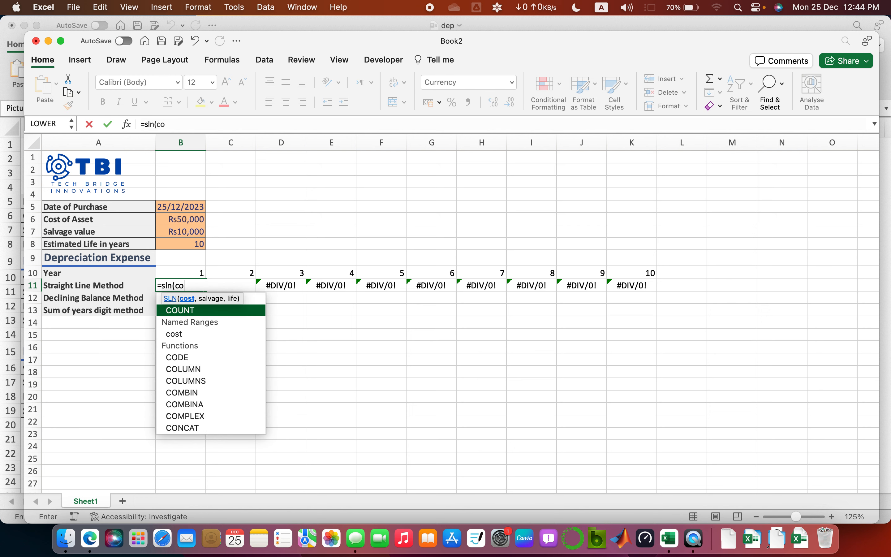
pyautogui.write('st')
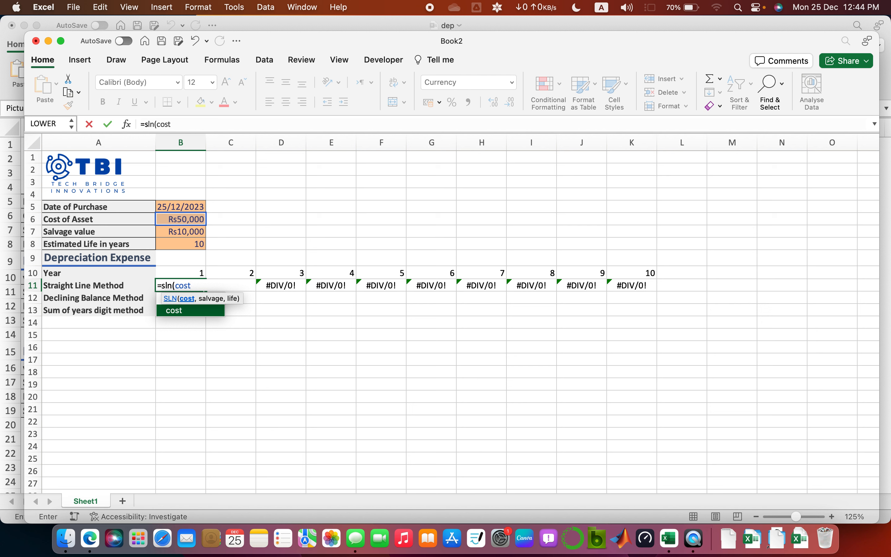
pyautogui.write(',salvage')
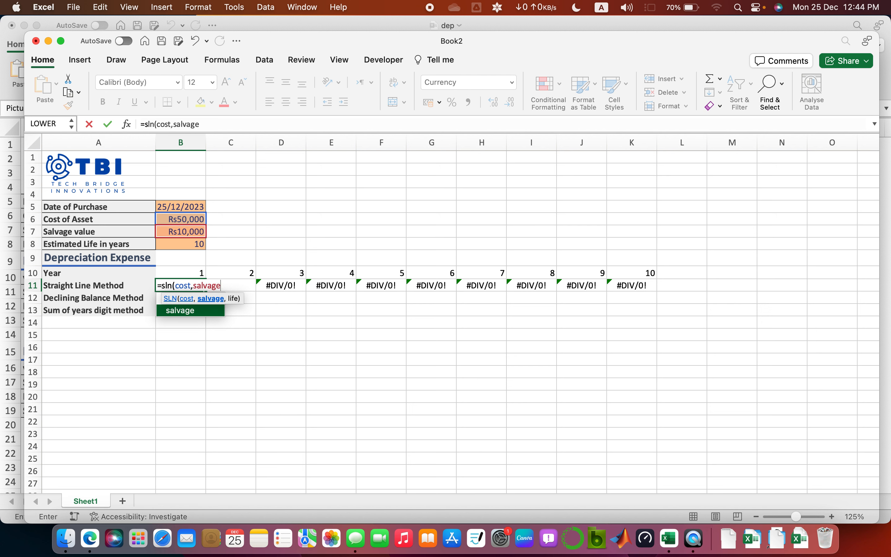
pyautogui.write(',life')
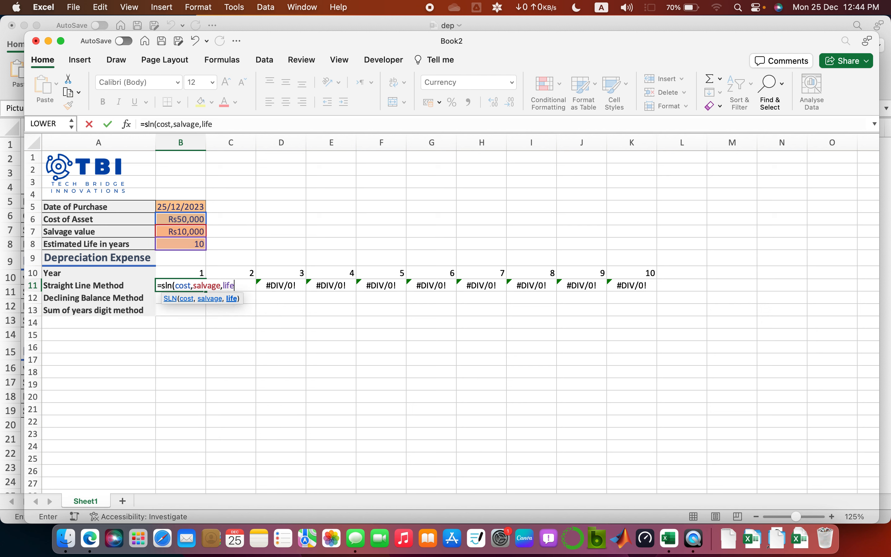
pyautogui.write(')')
pyautogui.press('Return')
pyautogui.press('Up')
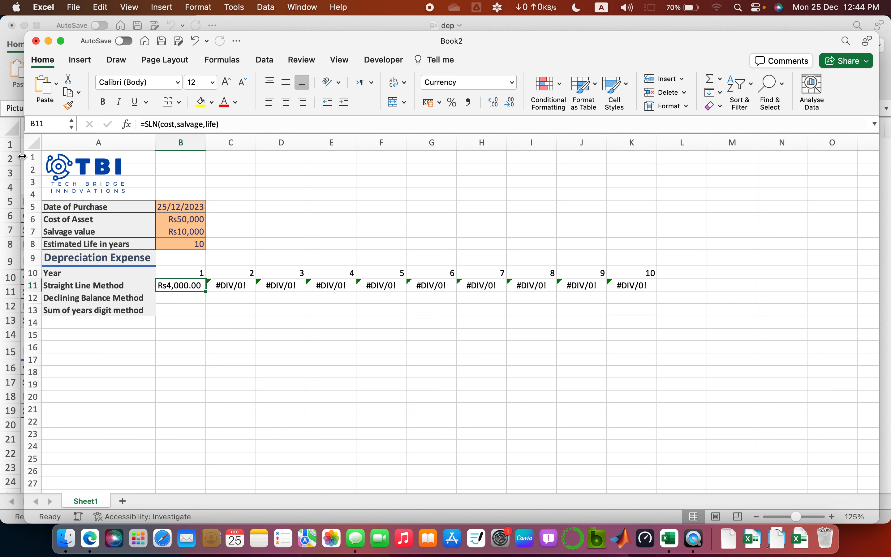
pyautogui.moveTo(205, 292); pyautogui.dragTo(641, 315)
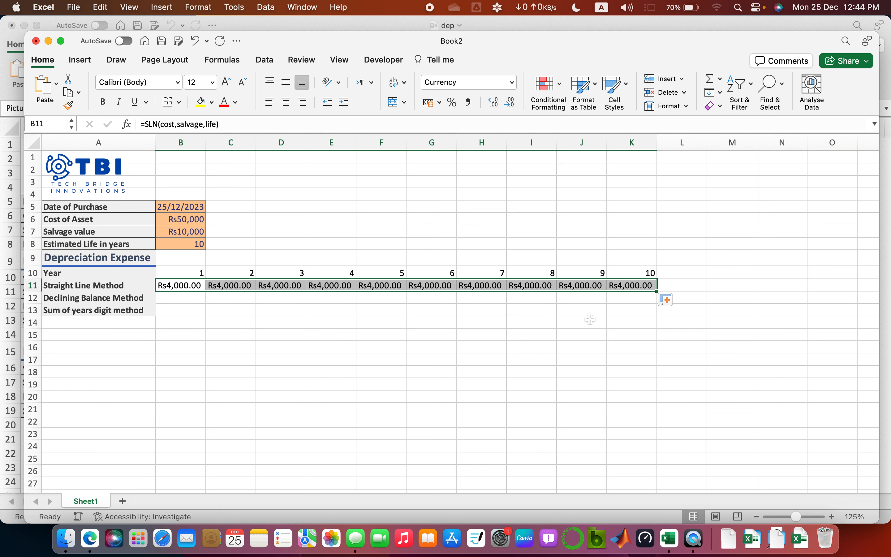
pyautogui.click(532, 323)
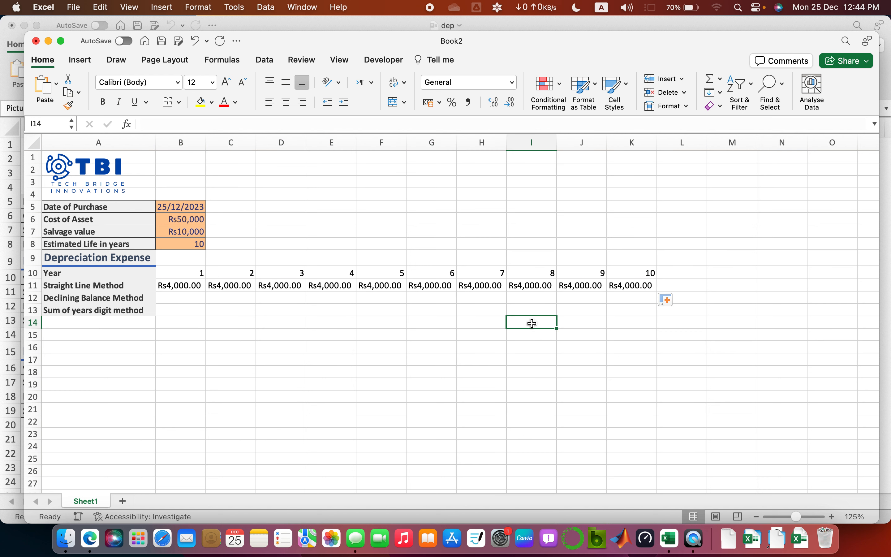
# Step: Copy the "Depreciation Expense" heading from A9 into A15, two rows below the method labels
pyautogui.press('Up')
pyautogui.press('Up')
pyautogui.press('Up')
pyautogui.press('Left')
pyautogui.press('Up')
pyautogui.press('Up')
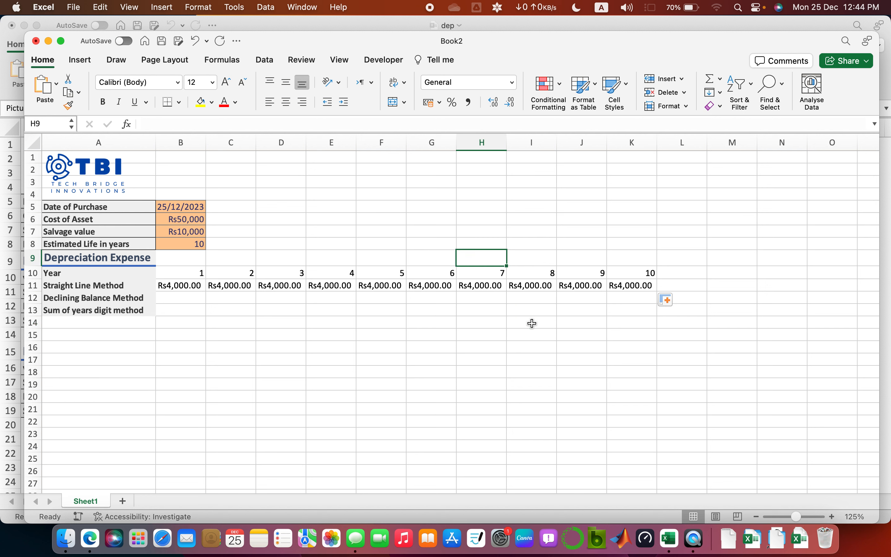
pyautogui.press('Left')
pyautogui.press('Down')
pyautogui.press('Left')
pyautogui.press('Left')
pyautogui.press('Left')
pyautogui.press('Left')
pyautogui.press('Left')
pyautogui.press('Left')
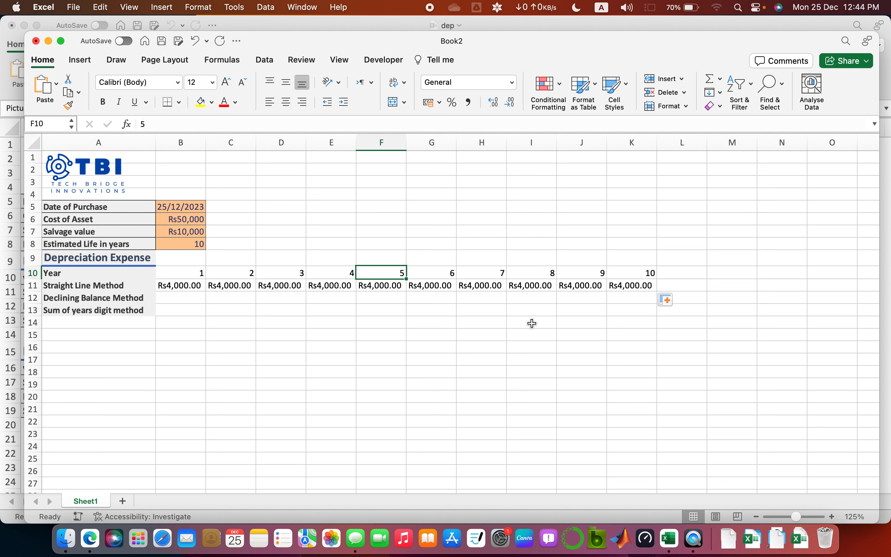
pyautogui.press('Up')
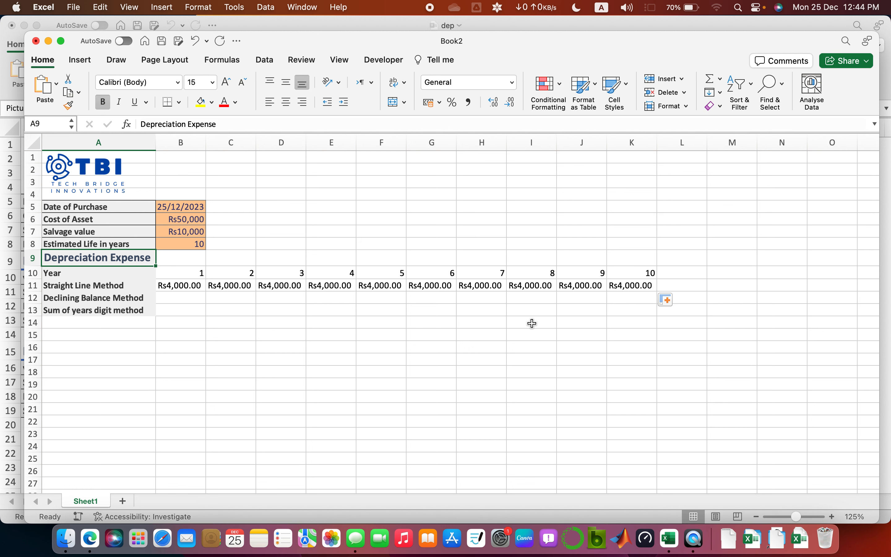
pyautogui.press('super+c')
pyautogui.press('Down')
pyautogui.press('Down')
pyautogui.press('Down')
pyautogui.press('Down')
pyautogui.press('Down')
pyautogui.press('Down')
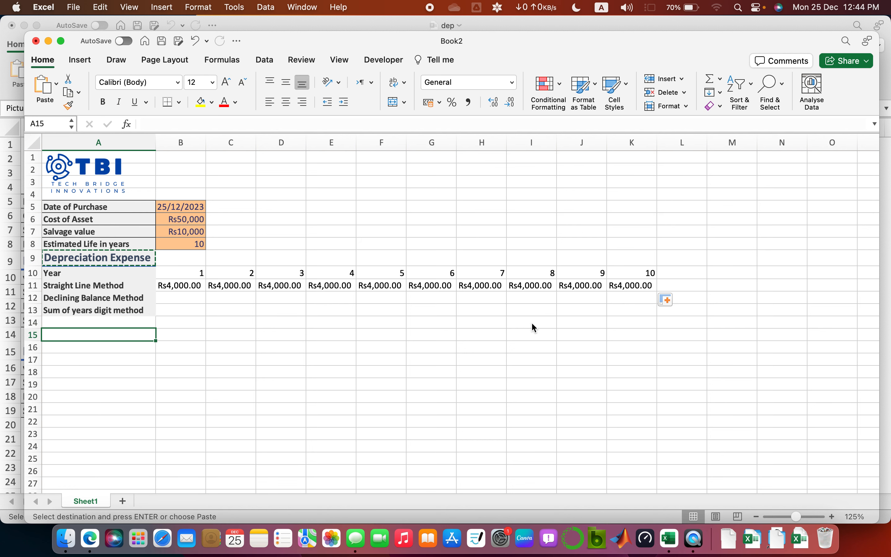
pyautogui.press('Return')
# Step: Replace the text of the copied heading in A15 with "Net Book Value"
pyautogui.write('Net ')
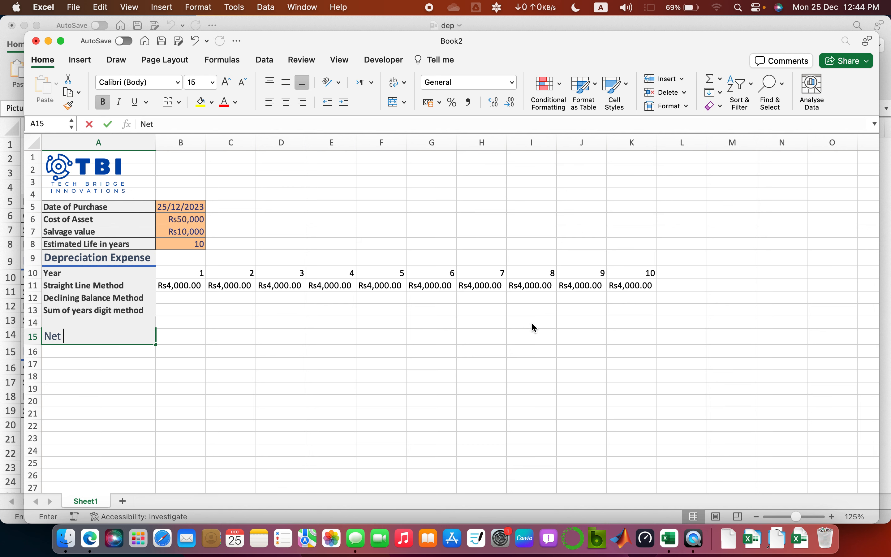
pyautogui.write('Book Val')
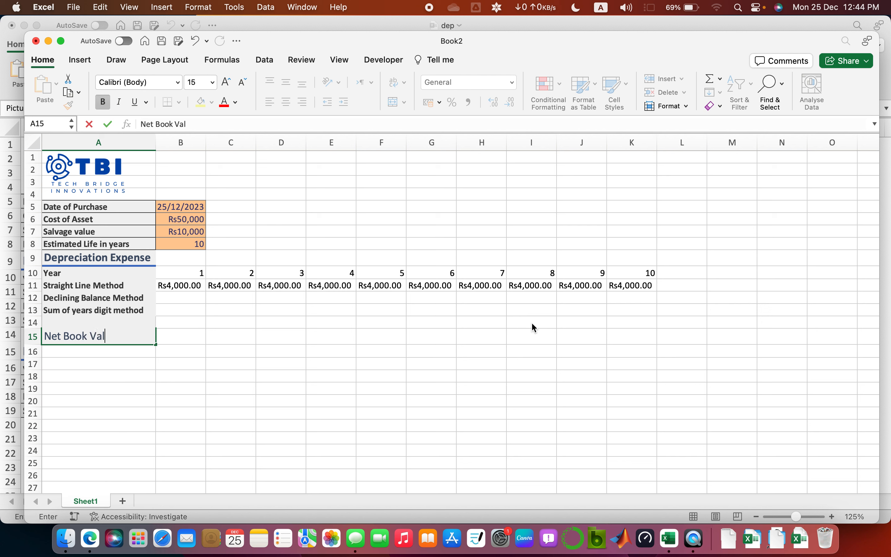
pyautogui.write('ue')
pyautogui.press('Return')
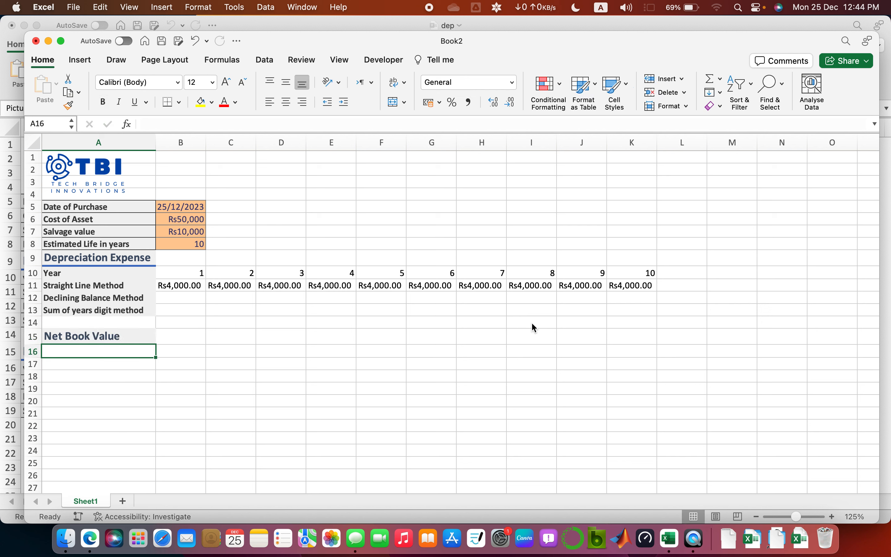
# Step: Copy the Year and three method labels from A10:A13 into A16:A19, directly under the Net Book Value heading
pyautogui.press('Up')
pyautogui.press('Up')
pyautogui.press('Up')
pyautogui.press('Up')
pyautogui.press('Up')
pyautogui.press('Up')
pyautogui.hotkey('shift', 'Down')
pyautogui.hotkey('shift', 'Down')
pyautogui.hotkey('shift', 'Down')
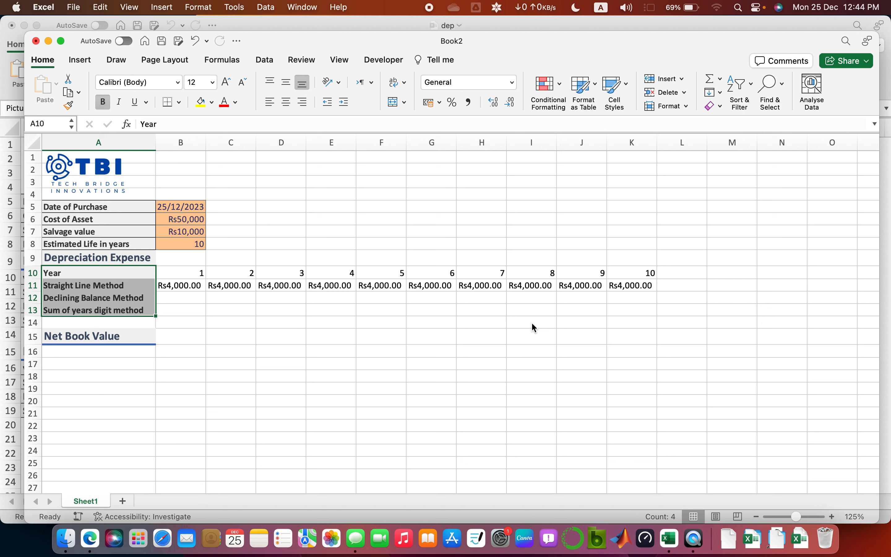
pyautogui.press('cmd+c')
pyautogui.press('Down')
pyautogui.press('Down')
pyautogui.press('Down')
pyautogui.press('Down')
pyautogui.press('Down')
pyautogui.press('Down')
pyautogui.press('cmd+v')
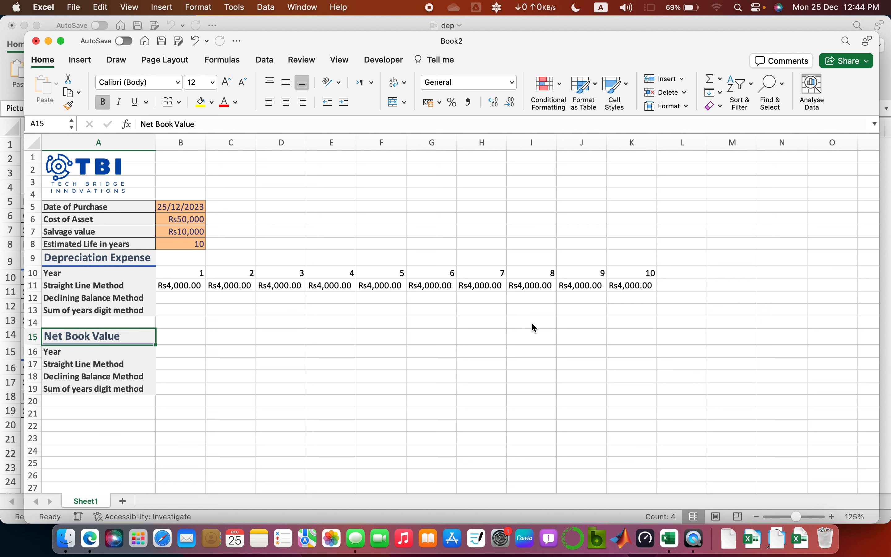
# Step: Set the Estimated Life in years in B8 to 5
pyautogui.press('Up')
pyautogui.press('Up')
pyautogui.press('Up')
pyautogui.press('Up')
pyautogui.press('Up')
pyautogui.press('Right')
pyautogui.press('Right')
pyautogui.press('Right')
pyautogui.press('Left')
pyautogui.press('Left')
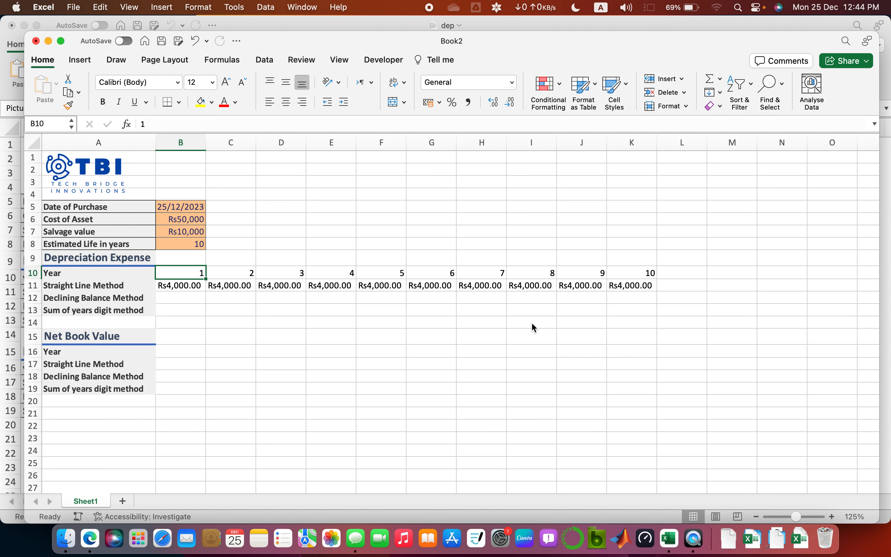
pyautogui.press('Up')
pyautogui.press('Up')
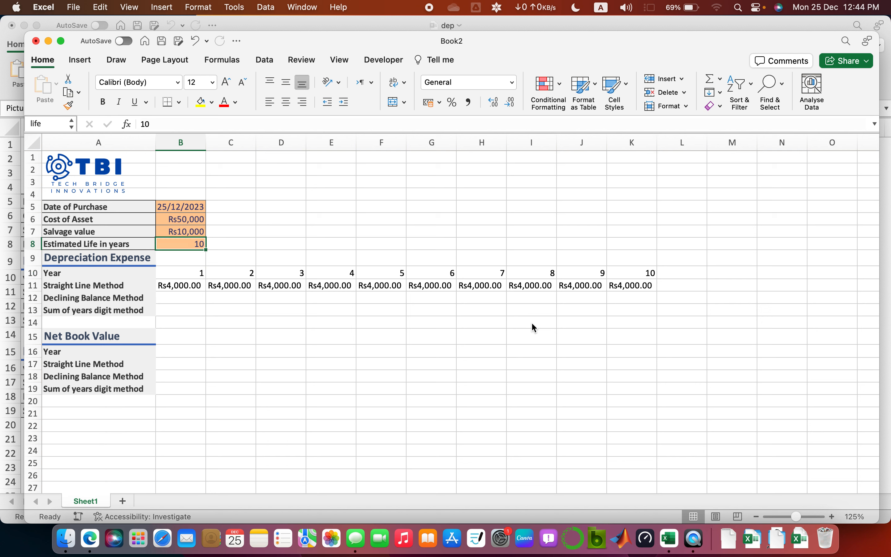
pyautogui.write('5')
pyautogui.press('Return')
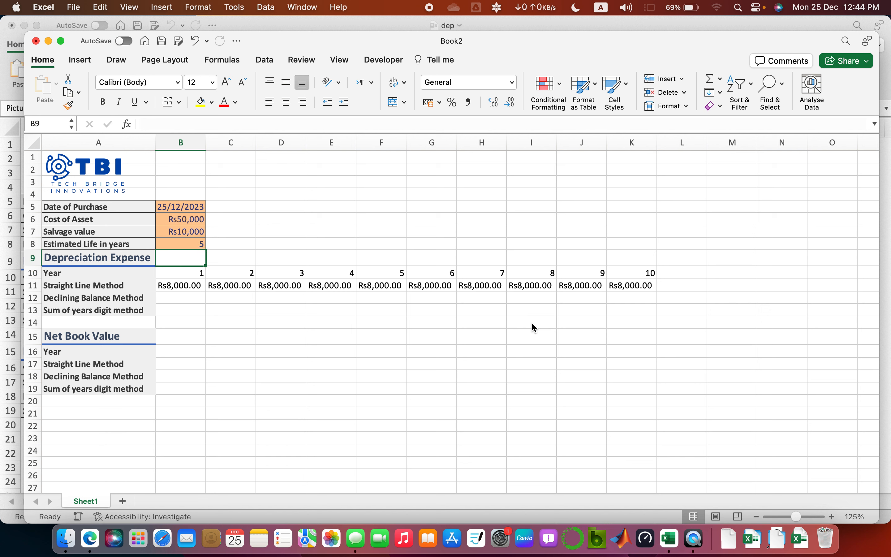
pyautogui.press('Down')
pyautogui.press('Up')
pyautogui.press('Up')
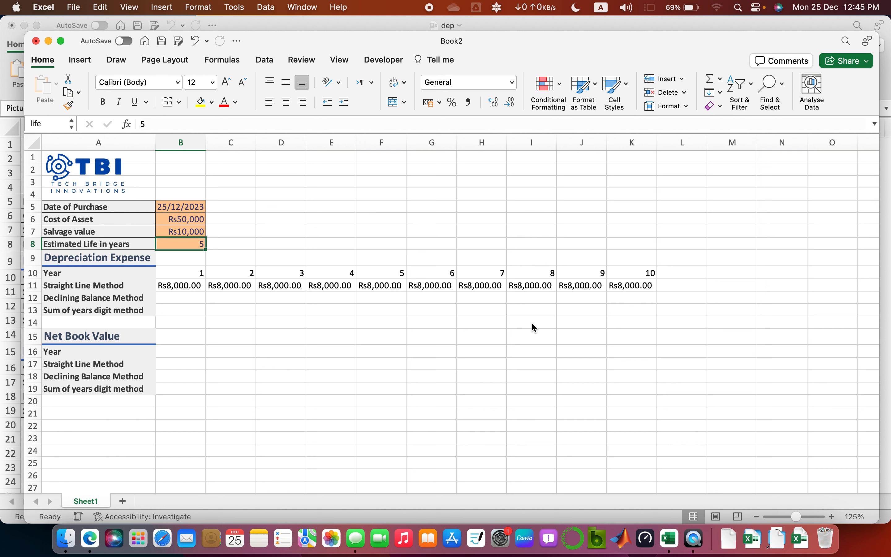
pyautogui.press('Down')
pyautogui.press('Up')
pyautogui.press('Down')
pyautogui.press('Down')
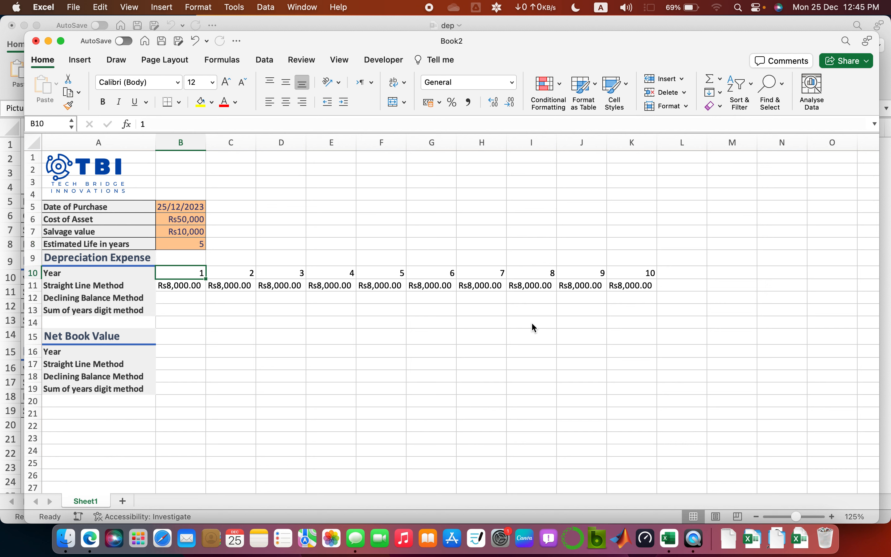
# Step: Set the Estimated Life in years in B8 to 0
pyautogui.press('Up')
pyautogui.press('Up')
pyautogui.press('Up')
pyautogui.press('Down')
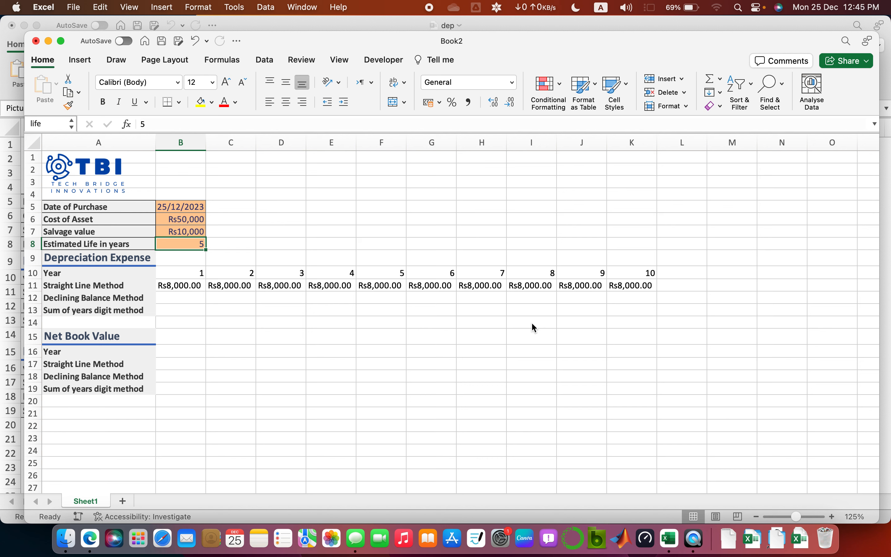
pyautogui.write('0')
pyautogui.press('Return')
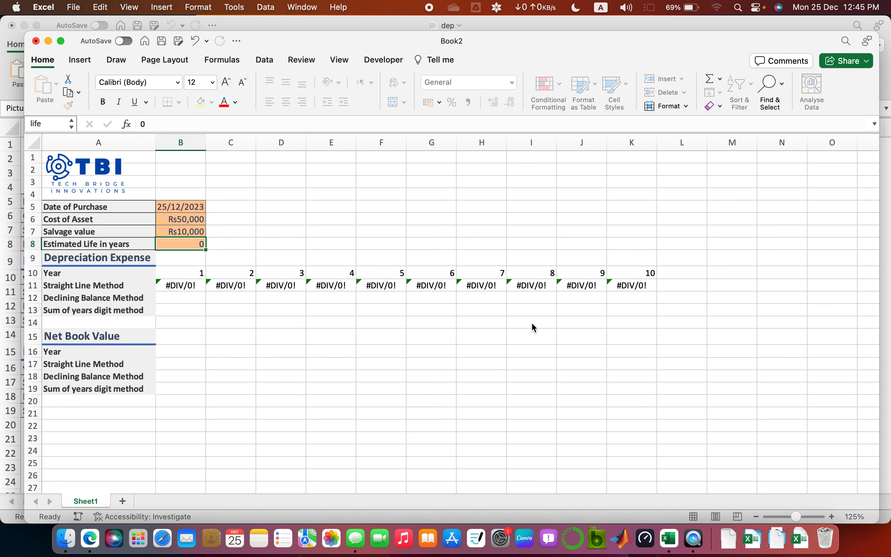
# Step: Replace the first year number in B10 with the formula =IF(life>0,1,"")
pyautogui.press('Up')
pyautogui.press('Up')
pyautogui.press('Down')
pyautogui.press('Down')
pyautogui.press('Down')
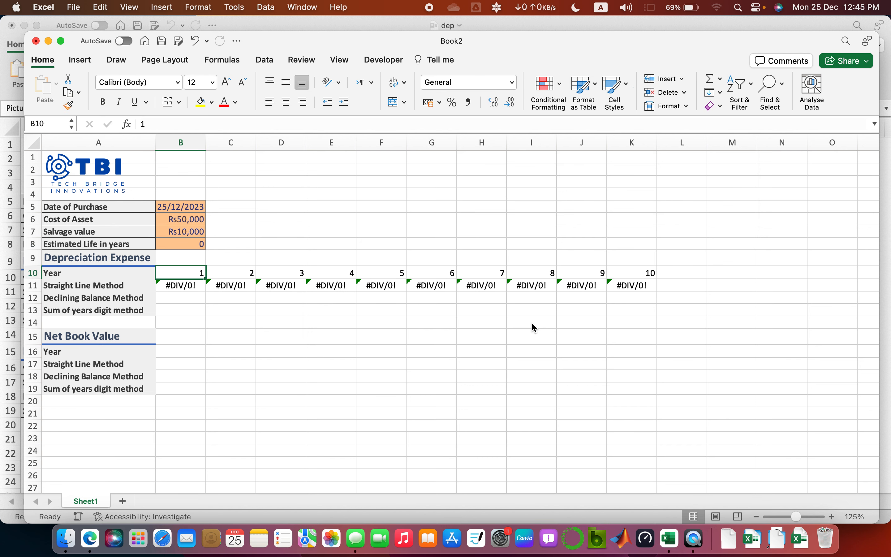
pyautogui.press('Up')
pyautogui.press('Up')
pyautogui.press('Down')
pyautogui.press('Down')
pyautogui.write('=if(')
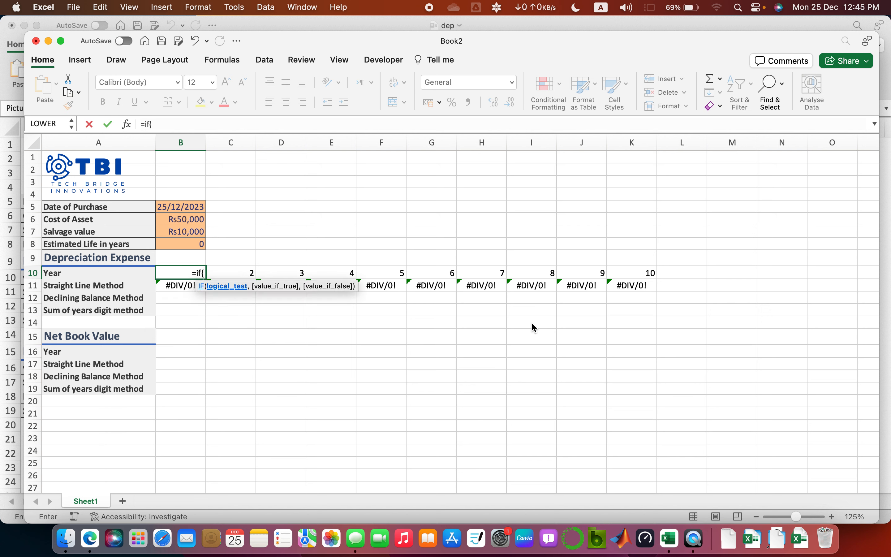
pyautogui.write('life>')
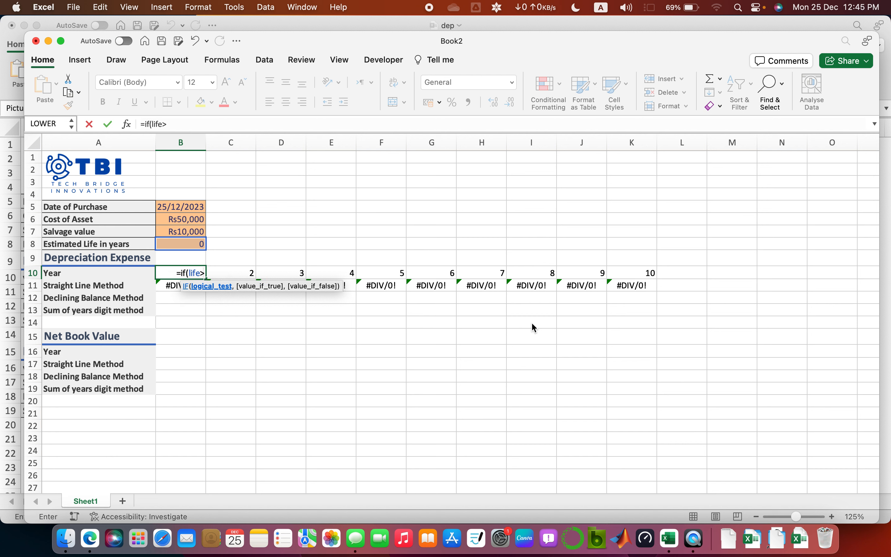
pyautogui.press('BackSpace')
pyautogui.write('=0')
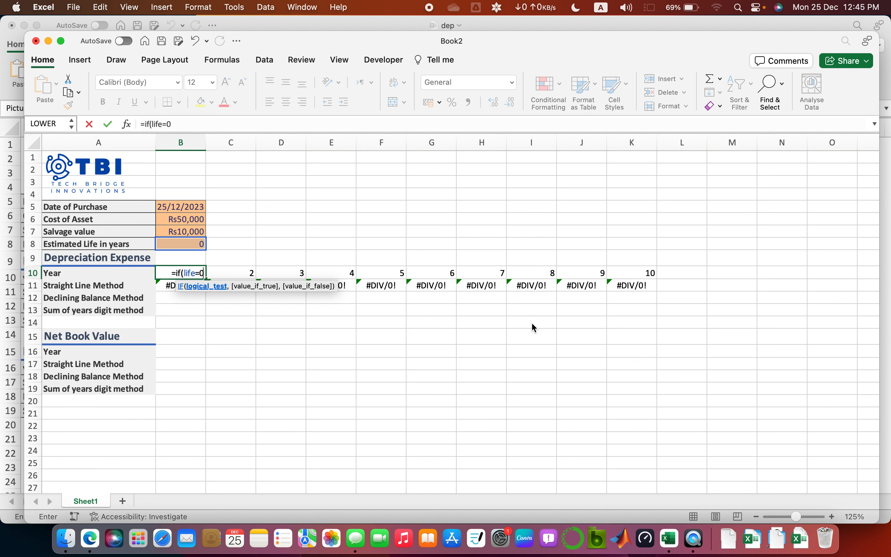
pyautogui.press('Left')
pyautogui.press('BackSpace')
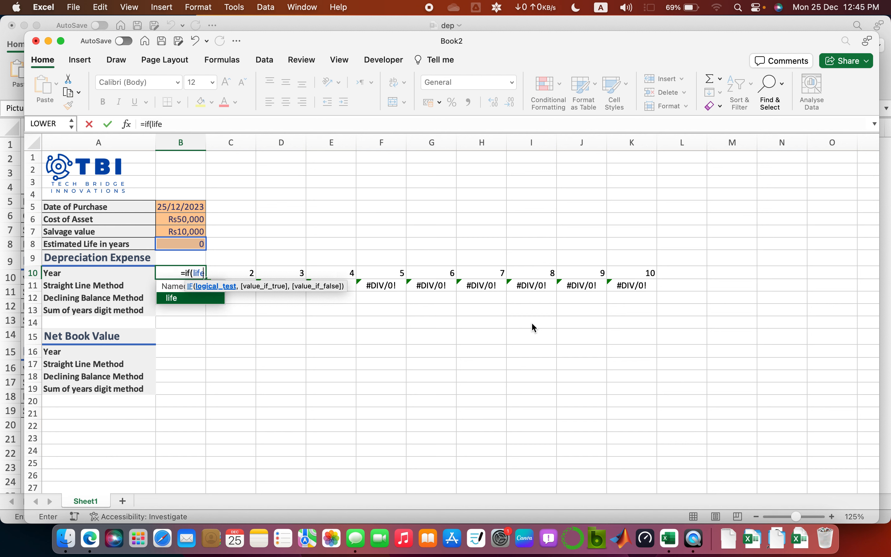
pyautogui.write('>0,1')
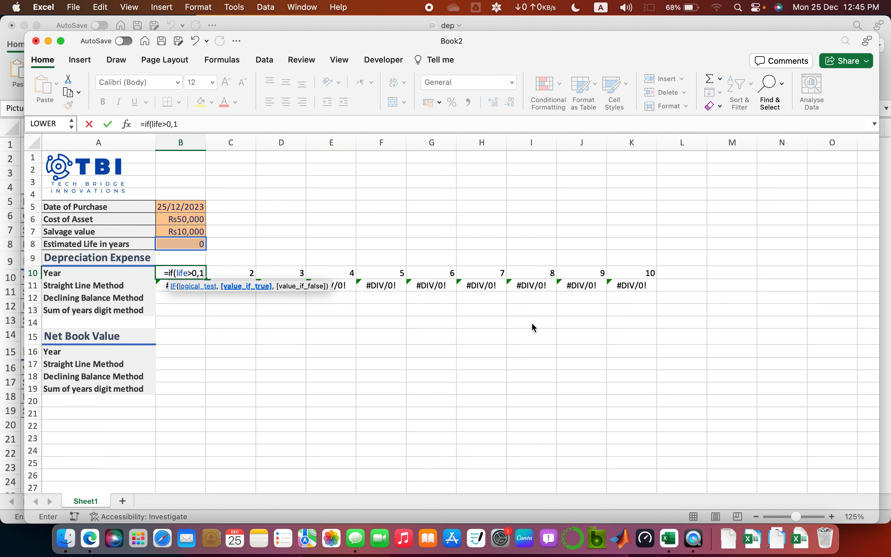
pyautogui.write(',')
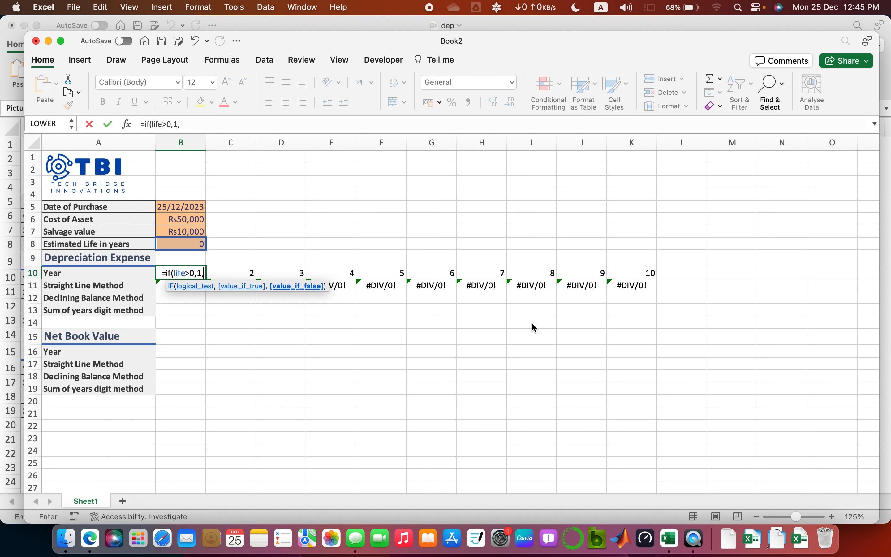
pyautogui.write('"")')
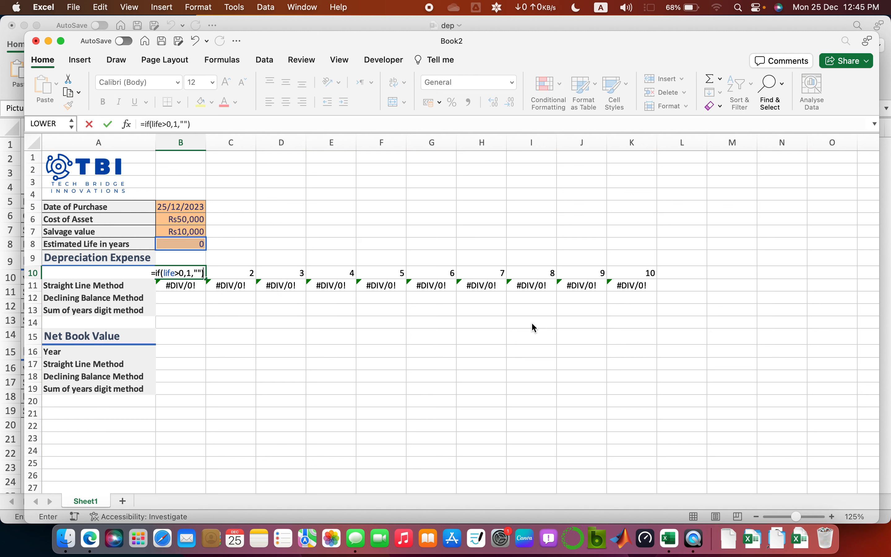
pyautogui.press('Return')
pyautogui.press('Up')
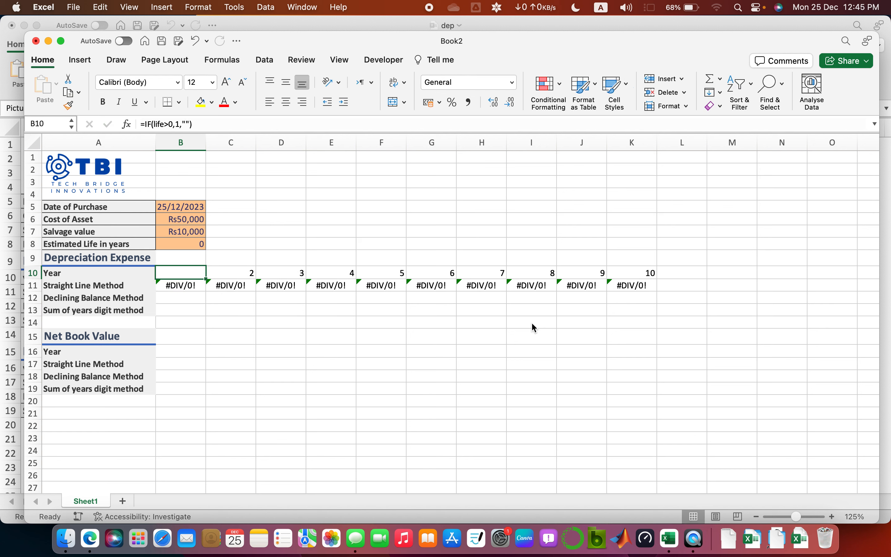
# Step: Set the Estimated Life in years in B8 to 1
pyautogui.press('Up')
pyautogui.press('Down')
pyautogui.press('Up')
pyautogui.press('Up')
pyautogui.press('Up')
pyautogui.press('Down')
pyautogui.press('Down')
pyautogui.press('Down')
pyautogui.press('Up')
pyautogui.press('Up')
pyautogui.write('1')
pyautogui.press('Return')
pyautogui.press('Up')
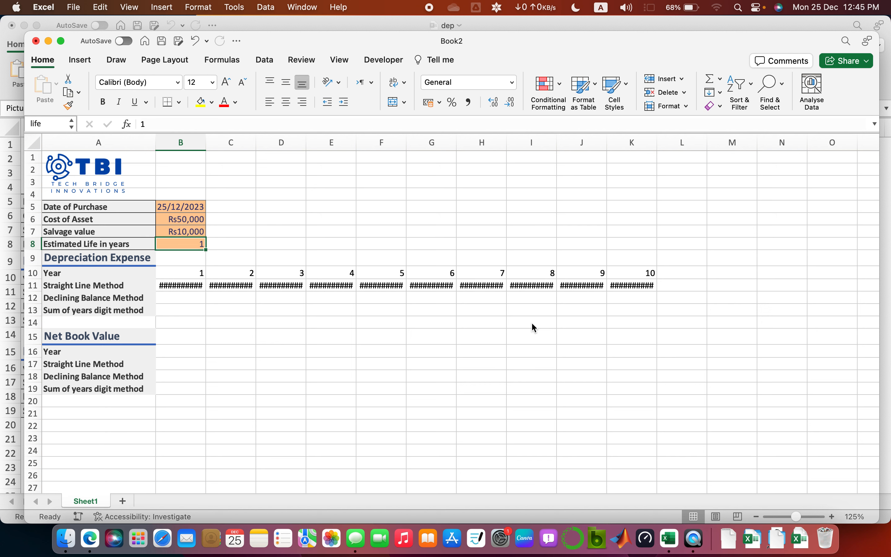
# Step: Test the B10 year formula with estimated lives of 2, 3 and 0 in B8, and return the life to 1
pyautogui.write('2')
pyautogui.press('Return')
pyautogui.press('Up')
pyautogui.write('3')
pyautogui.press('Return')
pyautogui.press('Up')
pyautogui.write('0')
pyautogui.press('Return')
pyautogui.press('Up')
pyautogui.write('1')
pyautogui.press('Return')
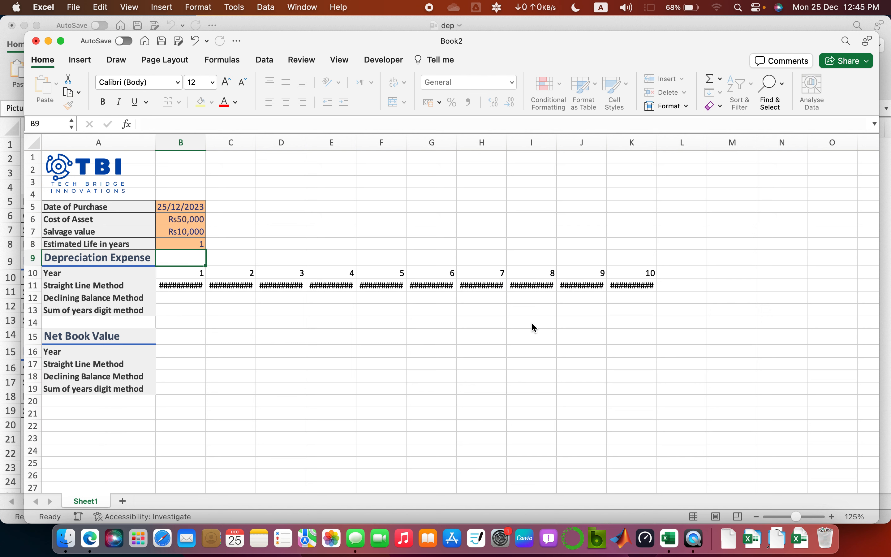
# Step: Replace the second year number in C10 with the formula =IF(B10=life,"",IF(B10="","",B10+1))
pyautogui.press('Down')
pyautogui.press('Right')
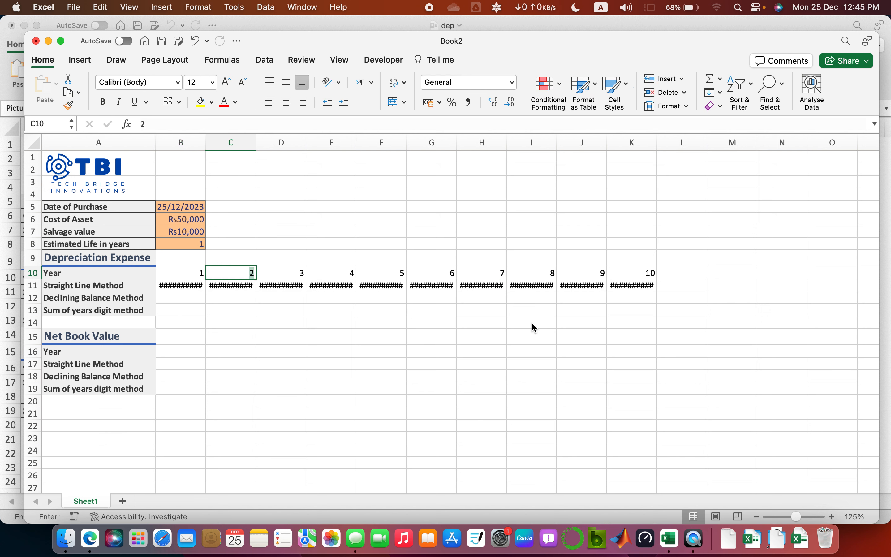
pyautogui.write('=if(')
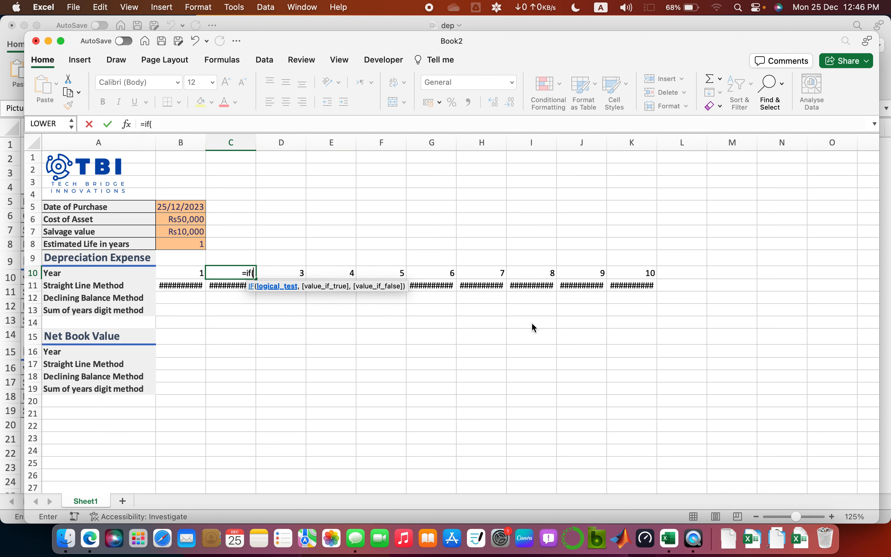
pyautogui.press('Left')
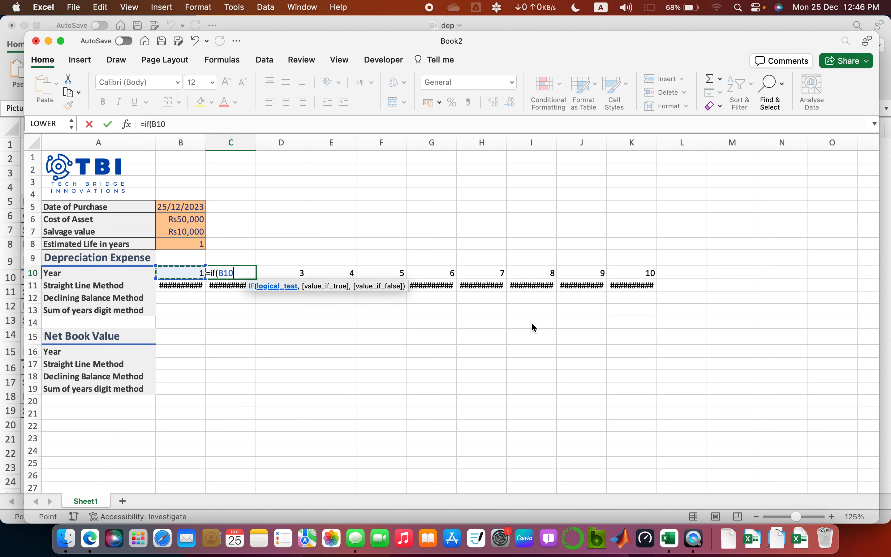
pyautogui.write('=life')
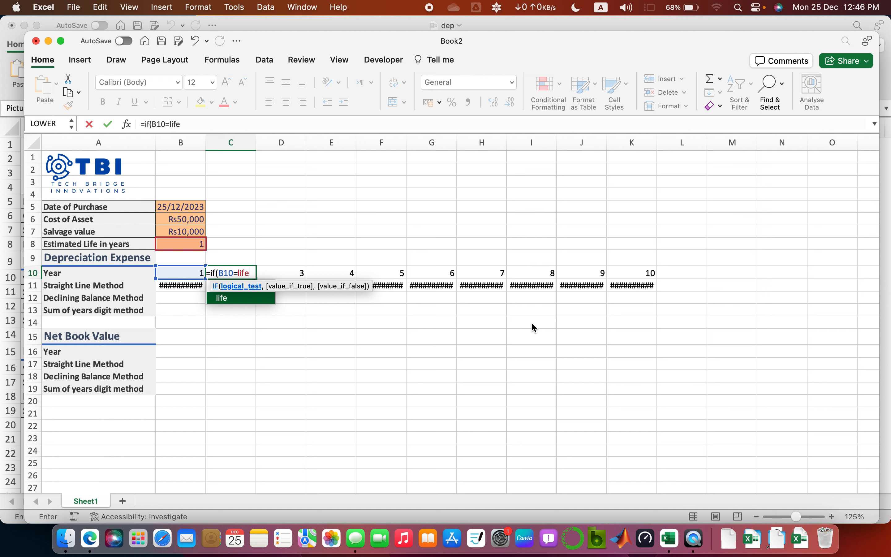
pyautogui.write(',')
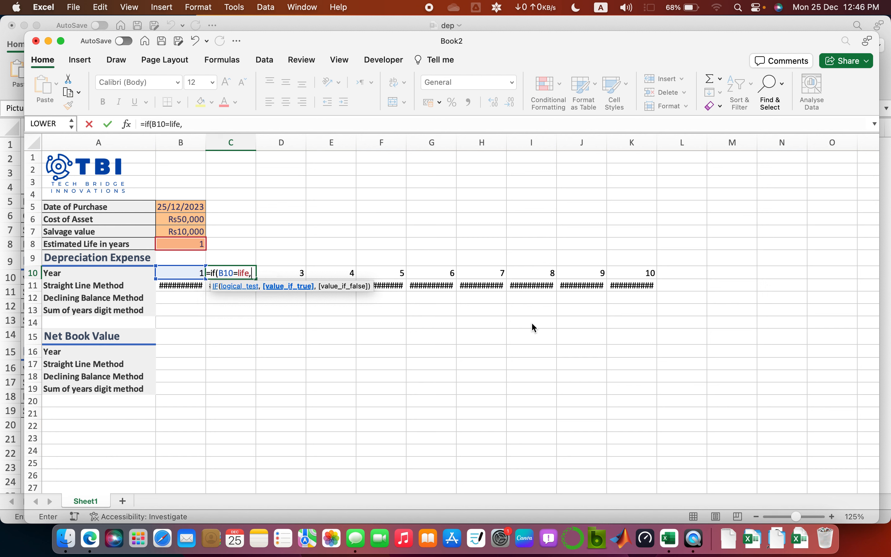
pyautogui.write('""')
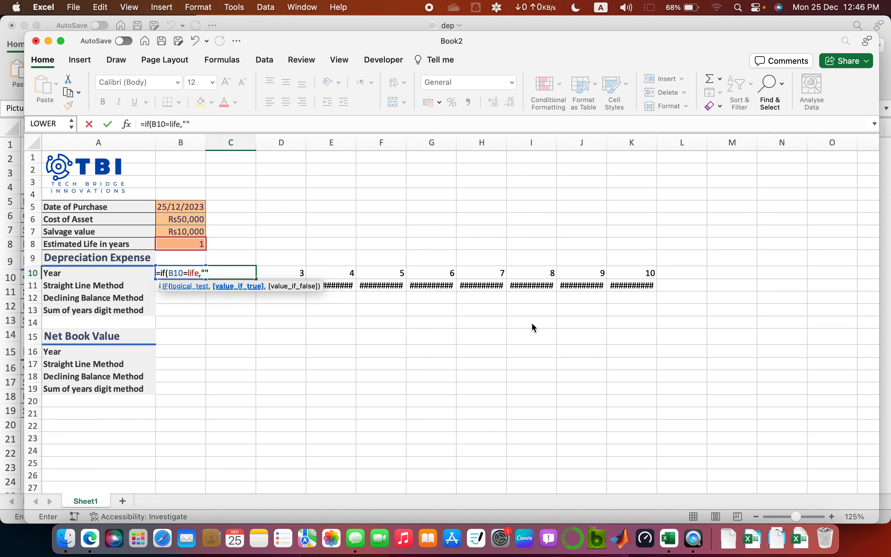
pyautogui.write(',')
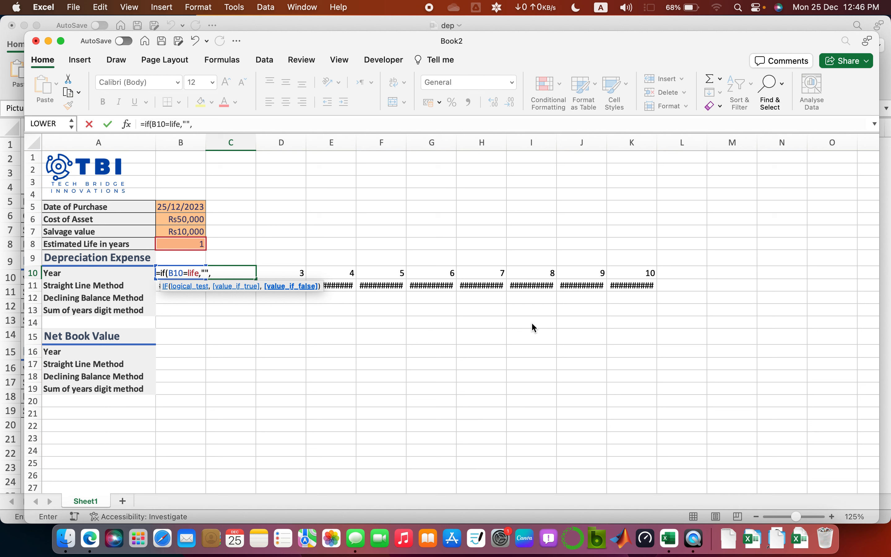
pyautogui.write('if(')
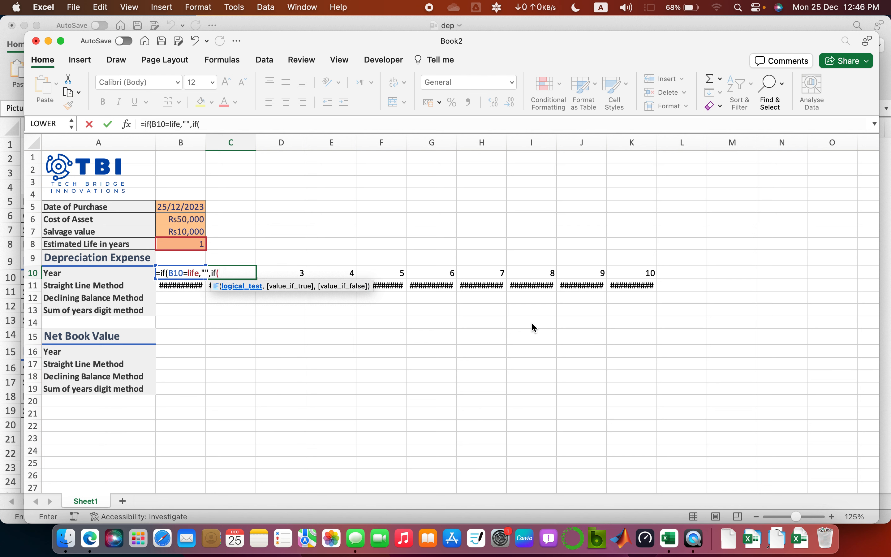
pyautogui.press('Left')
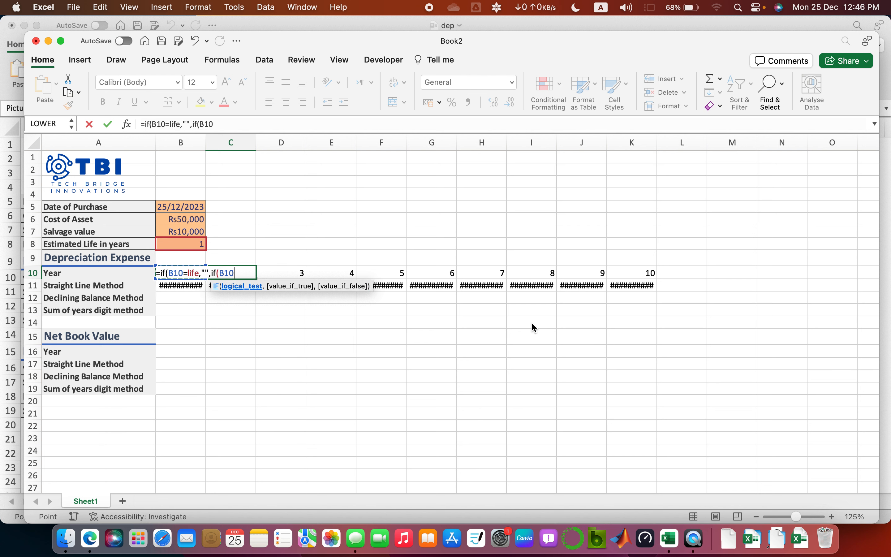
pyautogui.write('="","')
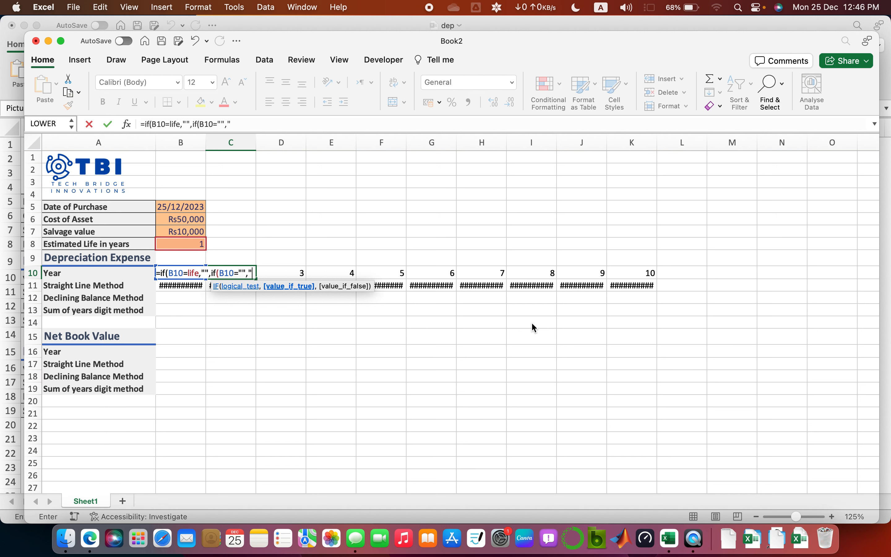
pyautogui.write('"')
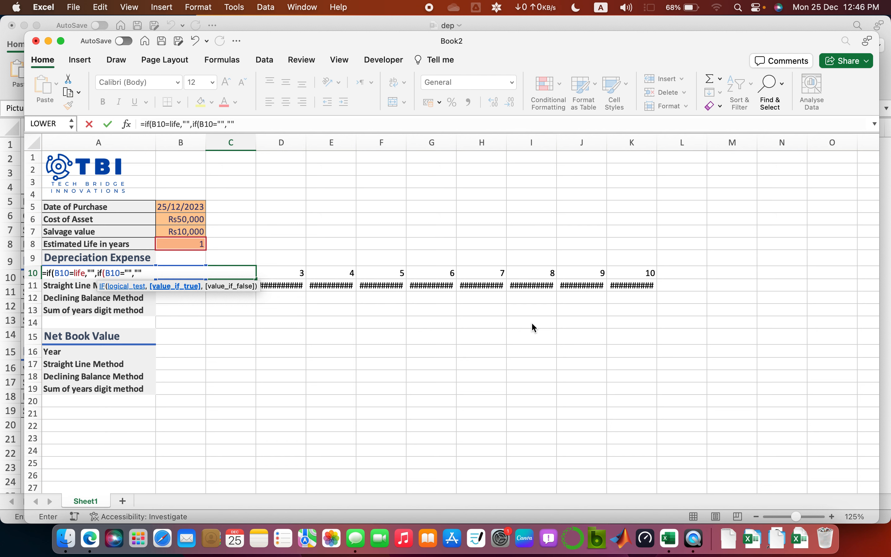
pyautogui.write(',')
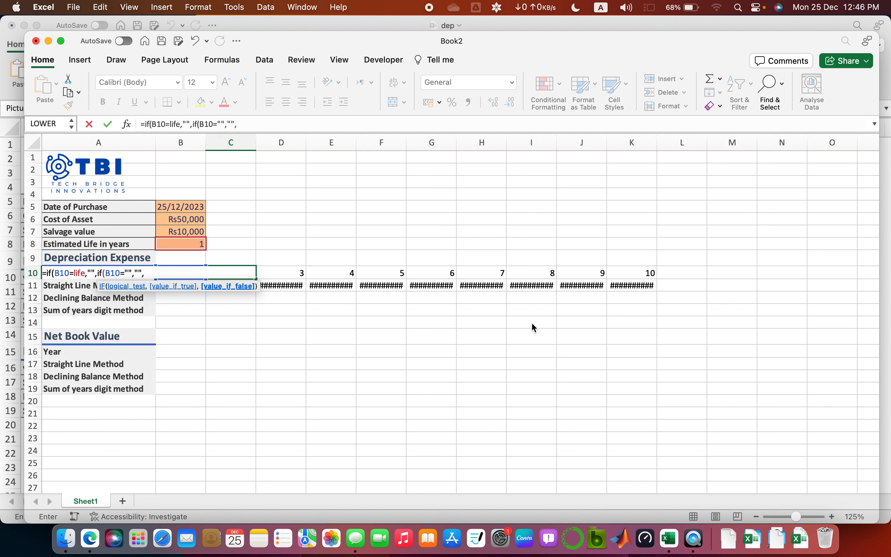
pyautogui.write('B10+1')
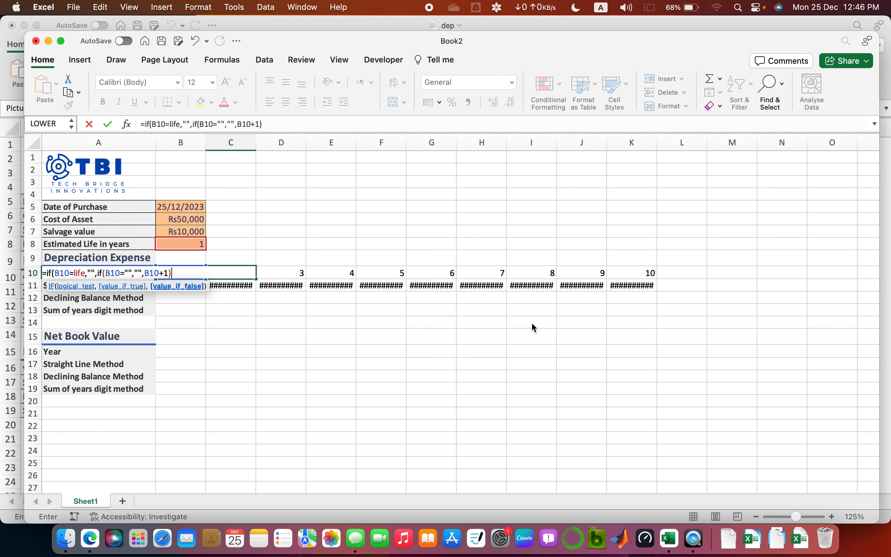
pyautogui.press('Return')
pyautogui.press('Return')
pyautogui.press('Left')
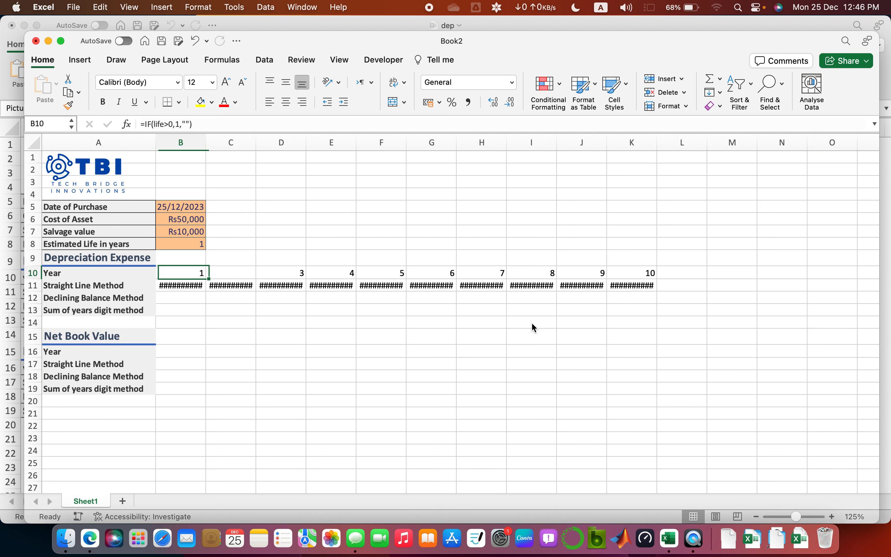
# Step: Fill the year formula from C10 across the Year row through K10
pyautogui.press('Right')
pyautogui.hotkey('shift', 'Right')
pyautogui.hotkey('shift', 'Right')
pyautogui.hotkey('shift', 'Right')
pyautogui.hotkey('shift', 'Right')
pyautogui.hotkey('shift', 'Right')
pyautogui.hotkey('shift', 'Right')
pyautogui.hotkey('shift', 'Right')
pyautogui.hotkey('shift', 'Right')
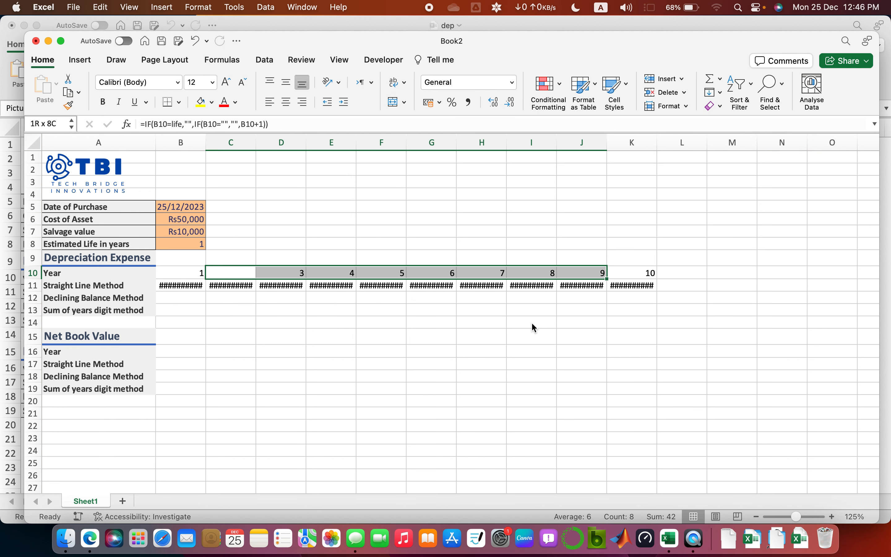
pyautogui.hotkey('ctrl', 'r')
# Step: Test the year row by setting the Estimated Life in B8 to 3, 4, 6, 7 and 10
pyautogui.press('Left')
pyautogui.press('Left')
pyautogui.press('Up')
pyautogui.press('Up')
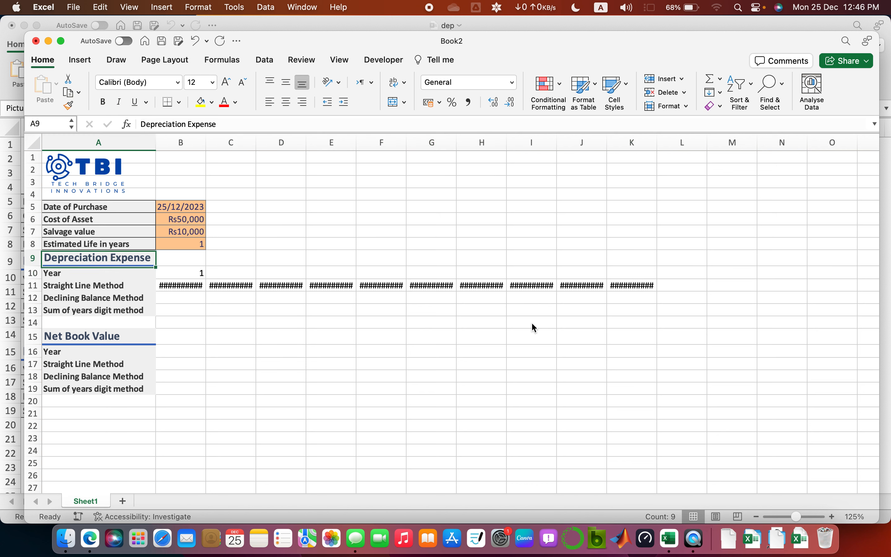
pyautogui.press('Right')
pyautogui.write('3')
pyautogui.press('Return')
pyautogui.press('Up')
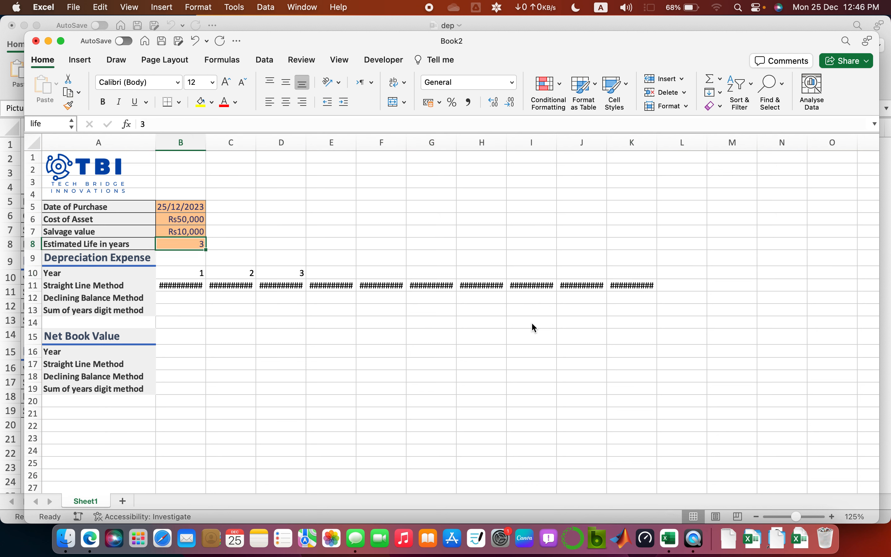
pyautogui.write('4')
pyautogui.press('Return')
pyautogui.press('Up')
pyautogui.write('6')
pyautogui.press('Return')
pyautogui.press('Up')
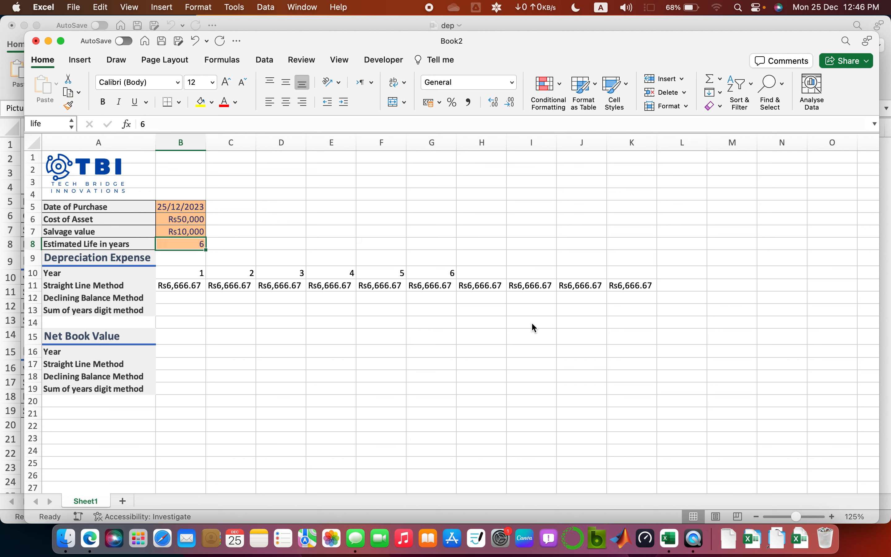
pyautogui.write('7')
pyautogui.press('Return')
pyautogui.press('Up')
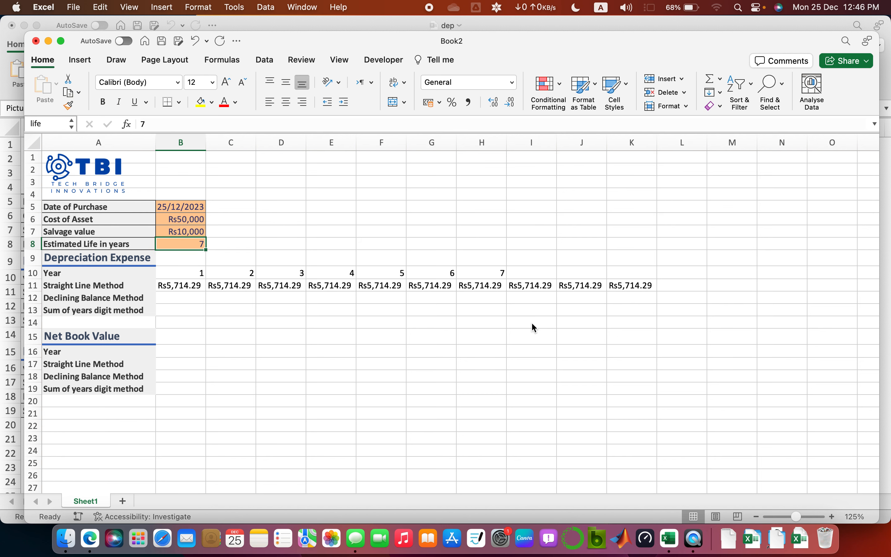
pyautogui.write('10')
pyautogui.press('Return')
pyautogui.press('Up')
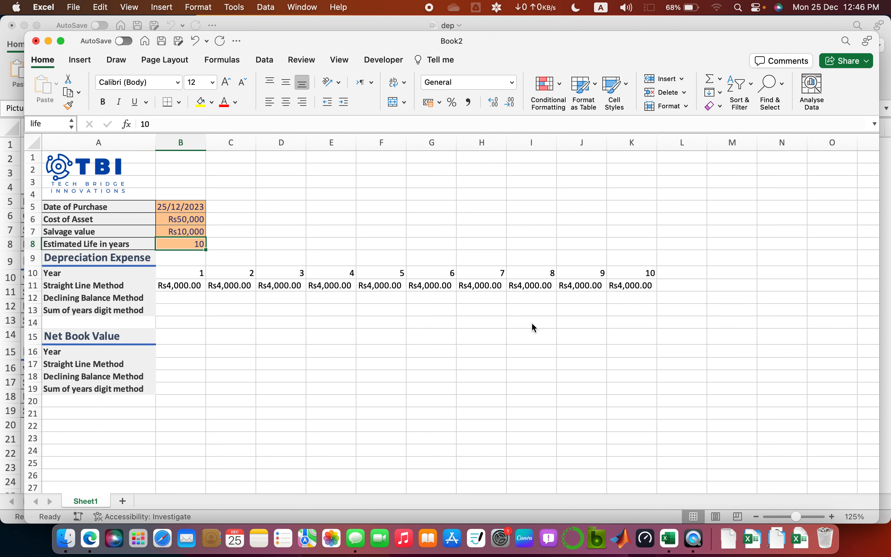
pyautogui.press('Down')
pyautogui.press('Down')
pyautogui.press('Down')
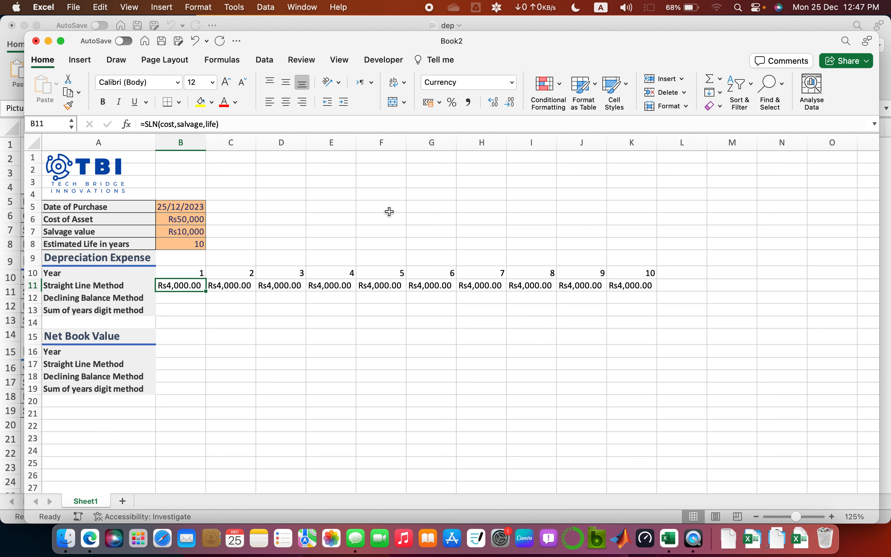
pyautogui.click(151, 125)
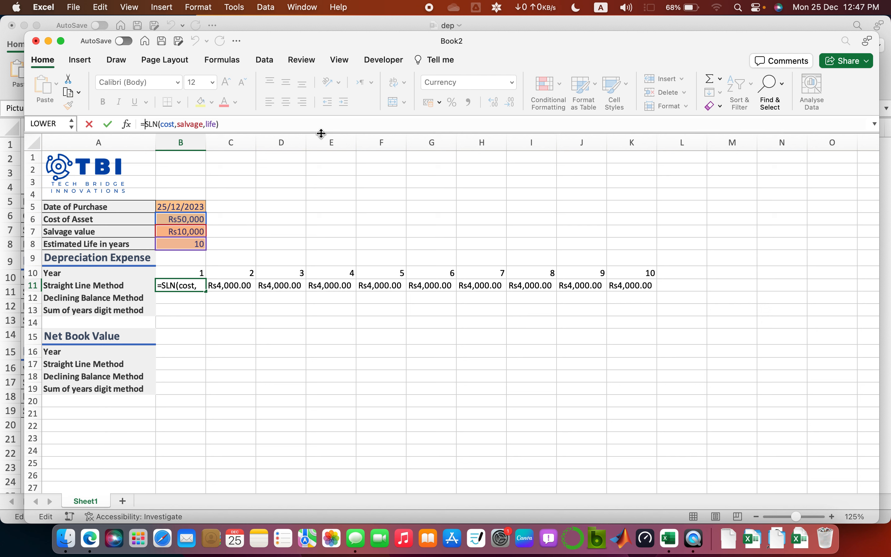
pyautogui.write('if*')
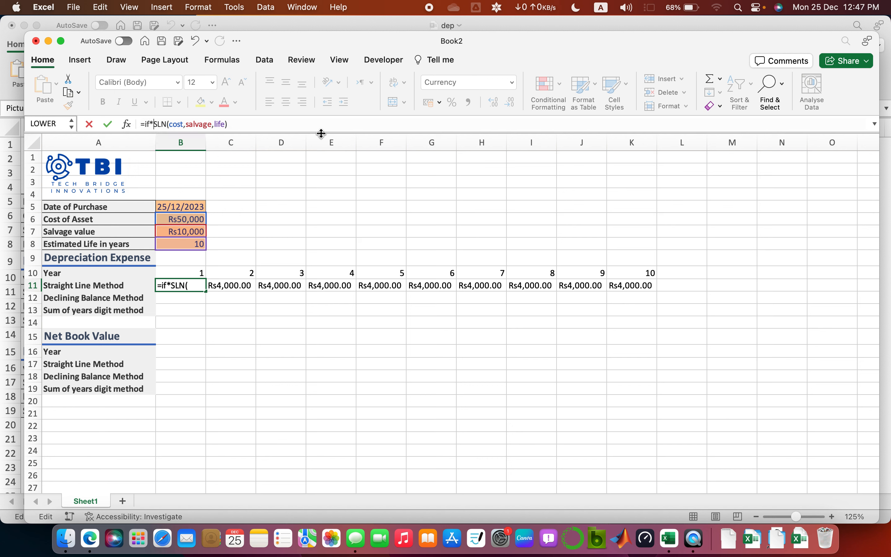
pyautogui.press('Escape')
pyautogui.press('Down')
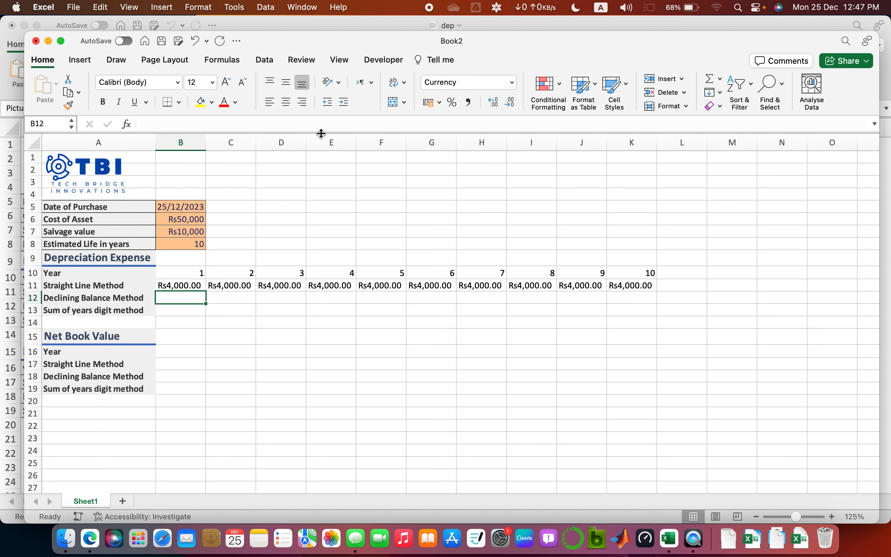
# Step: Replace the Straight Line Method formula in B11 with =IF(B10="","",SLN(cost,salvage,life))
pyautogui.press('Up')
pyautogui.write('=if(')
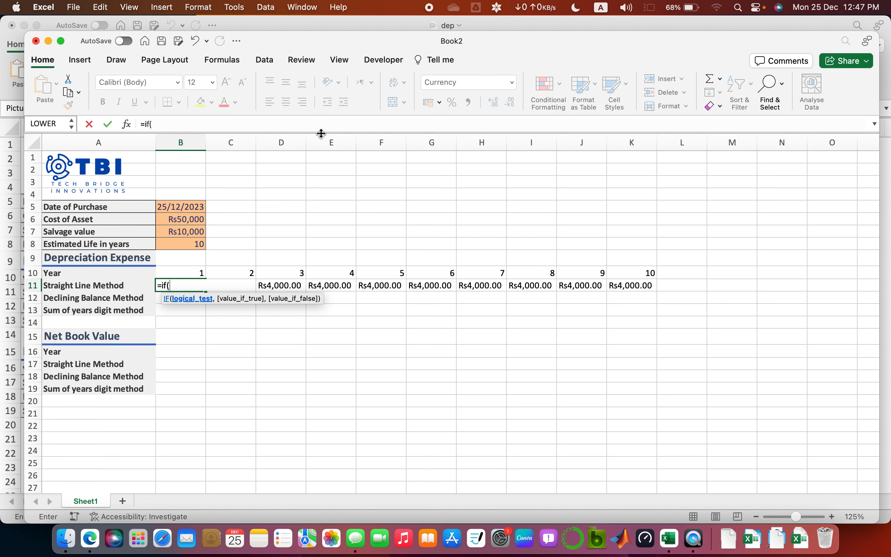
pyautogui.press('Up')
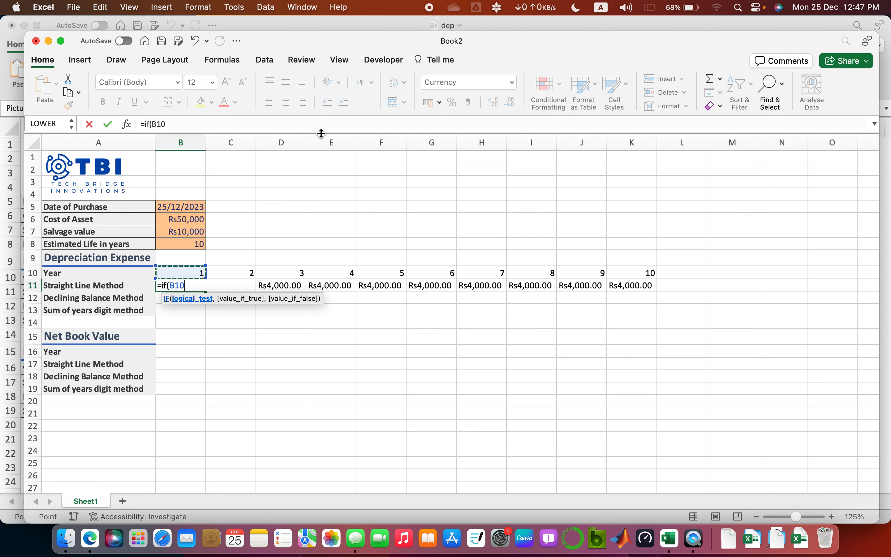
pyautogui.write('=')
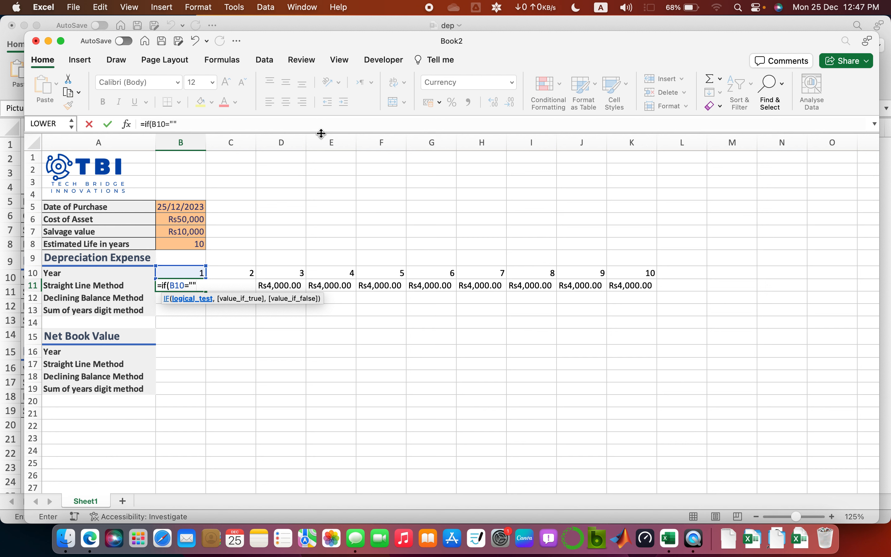
pyautogui.write('"",')
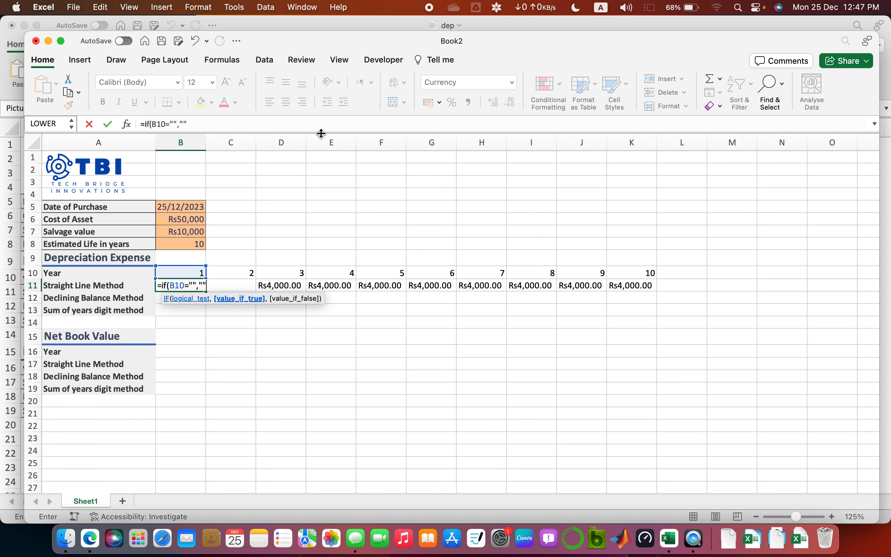
pyautogui.write('"",')
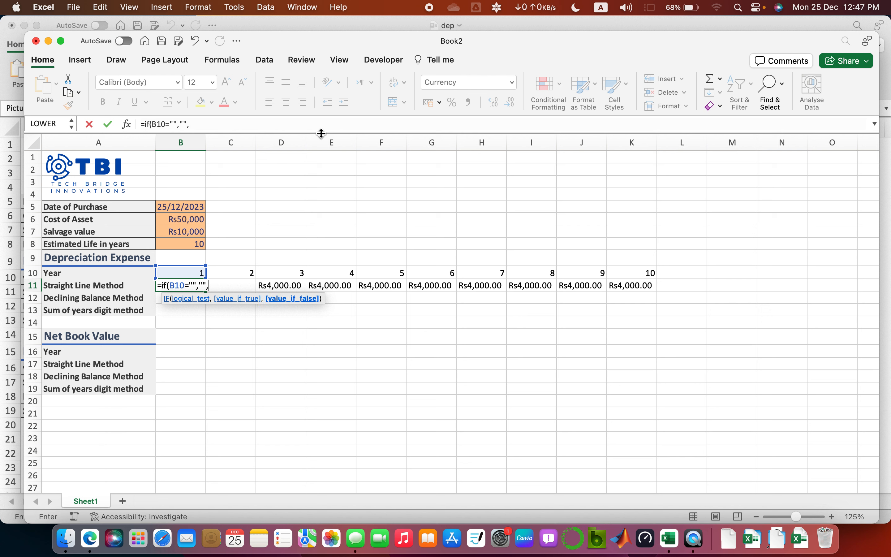
pyautogui.write('sln(')
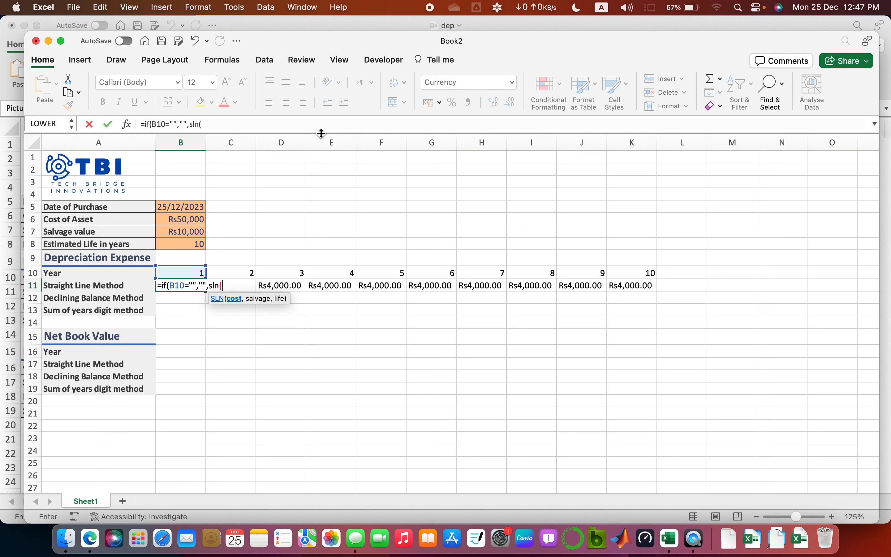
pyautogui.write('cost,sa')
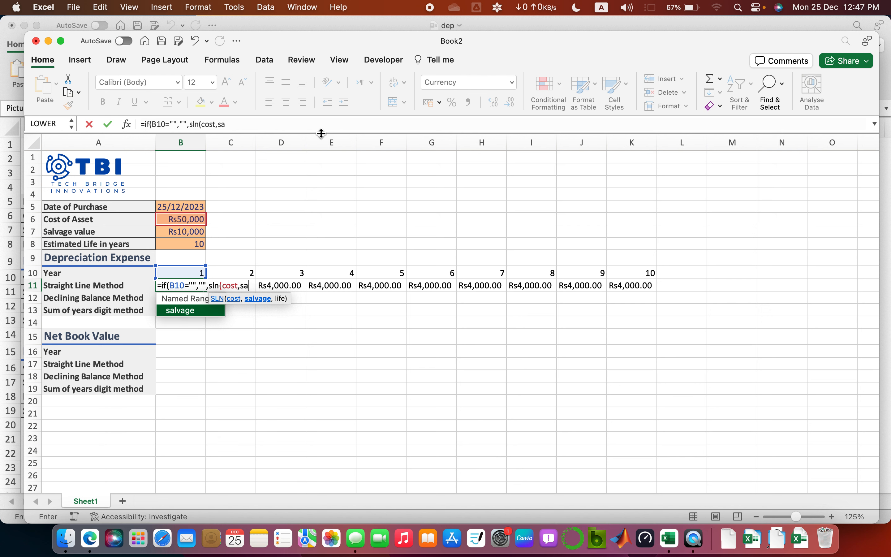
pyautogui.write('lvage,')
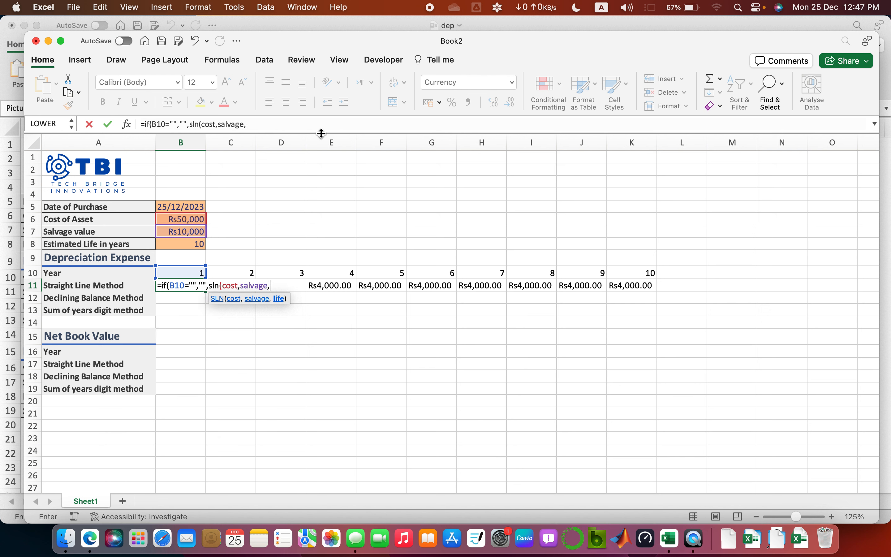
pyautogui.write('life')
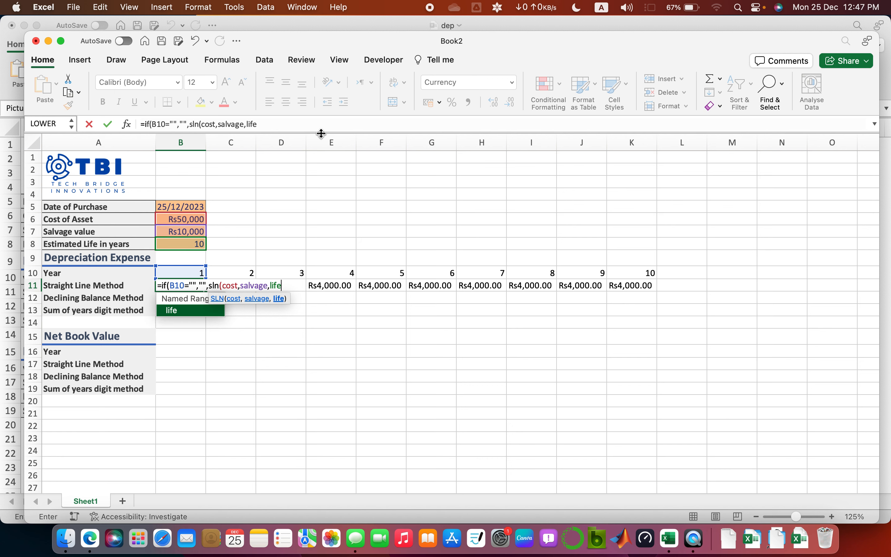
pyautogui.write(')')
pyautogui.press('Return')
pyautogui.press('Return')
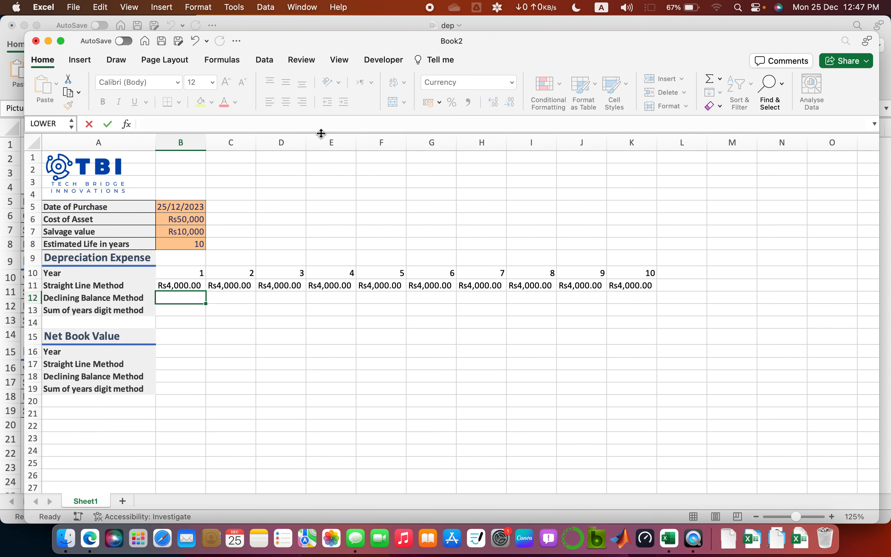
# Step: Fill the B11 straight-line formula across the row to K11
pyautogui.press('Up')
pyautogui.press('shift+super+Right')
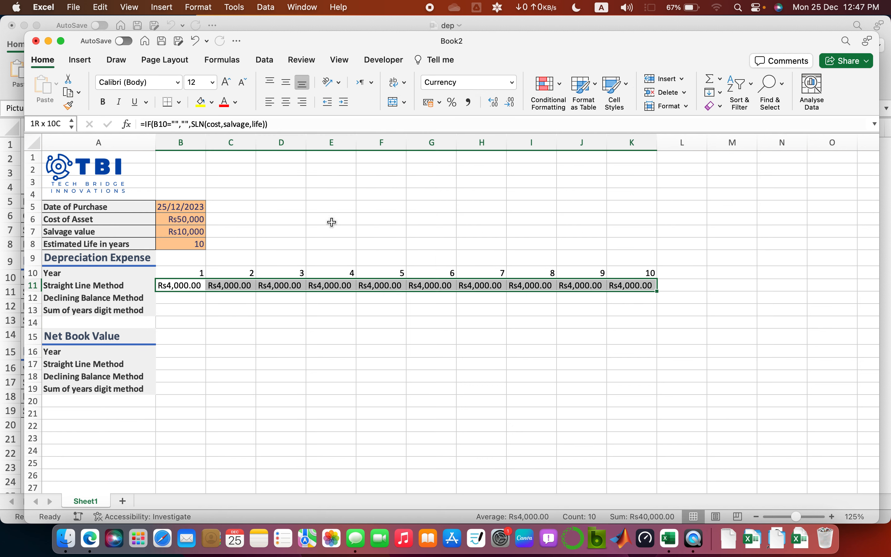
pyautogui.press('super+r')
# Step: Test the straight-line row with estimated lives of 5, 6, 3 and 2 in B8
pyautogui.press('Down')
pyautogui.press('Up')
pyautogui.press('Up')
pyautogui.press('Up')
pyautogui.press('Up')
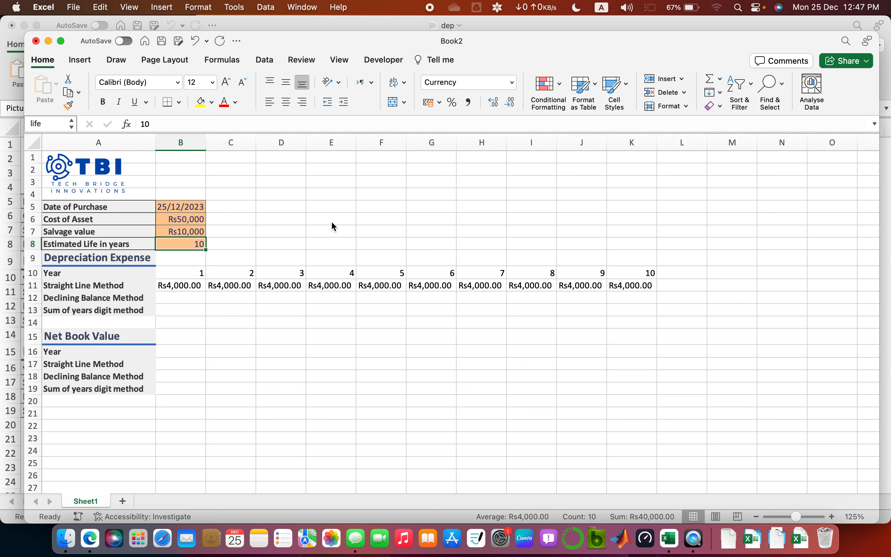
pyautogui.write('5')
pyautogui.press('Return')
pyautogui.press('Up')
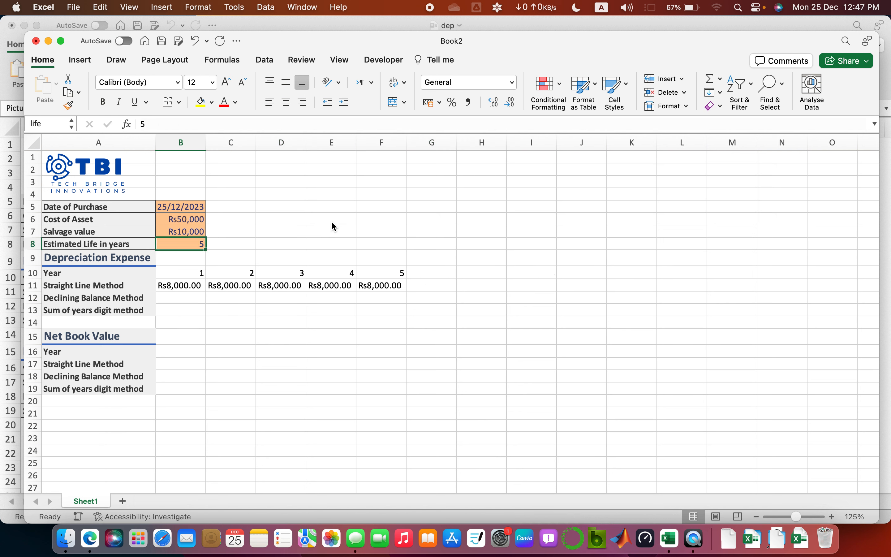
pyautogui.write('6')
pyautogui.press('Return')
pyautogui.press('Up')
pyautogui.press('Up')
pyautogui.press('Down')
pyautogui.write('3')
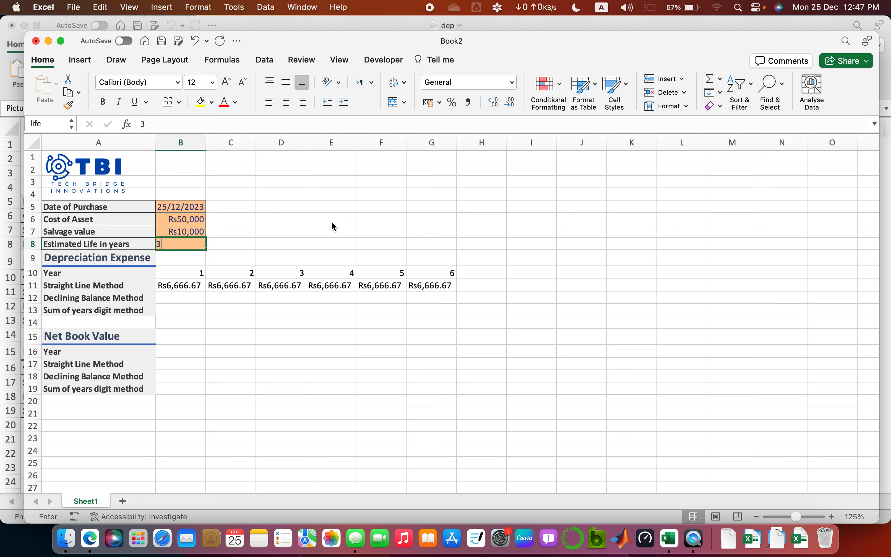
pyautogui.press('Return')
pyautogui.press('Up')
pyautogui.write('2')
pyautogui.press('Return')
pyautogui.press('Up')
pyautogui.press('Up')
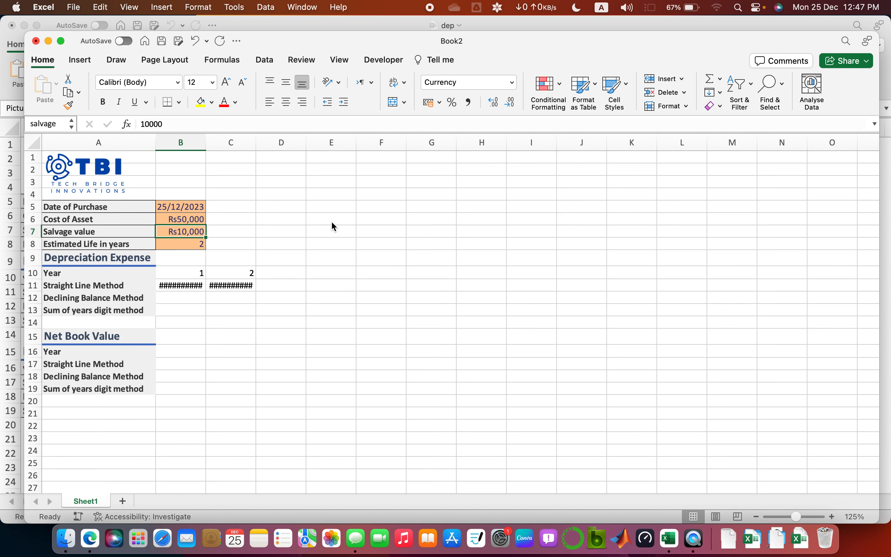
pyautogui.press('Down')
# Step: Widen all columns evenly so the currency amounts fit, and widen column A further for its labels
pyautogui.click(34, 142)
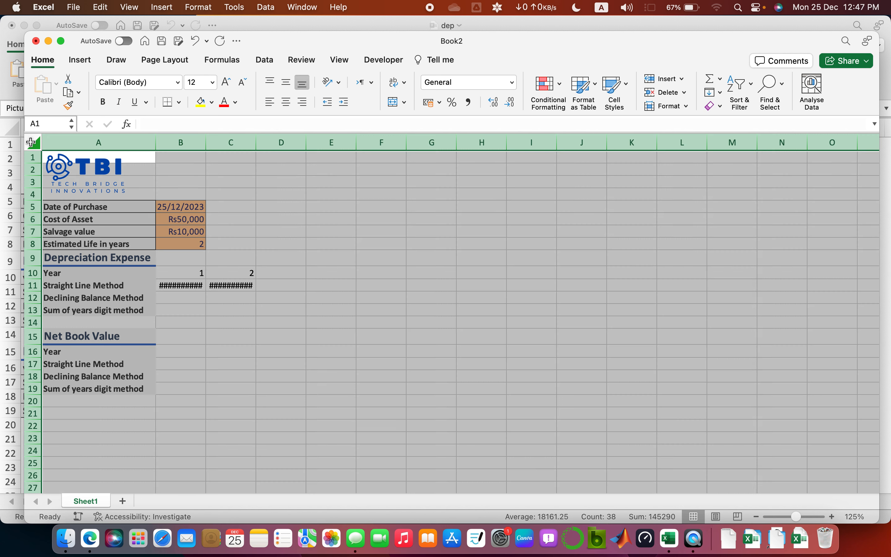
pyautogui.moveTo(206, 142); pyautogui.dragTo(229, 144)
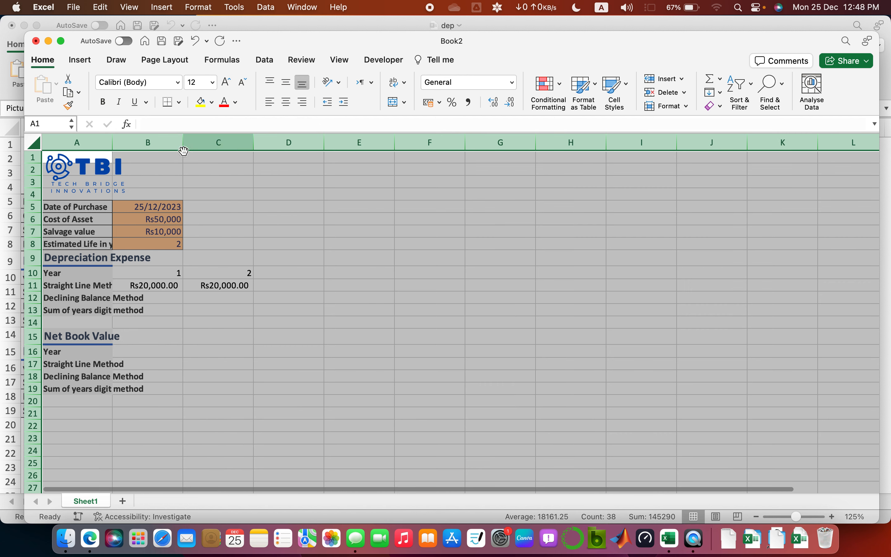
pyautogui.click(190, 195)
pyautogui.moveTo(111, 144); pyautogui.dragTo(183, 153)
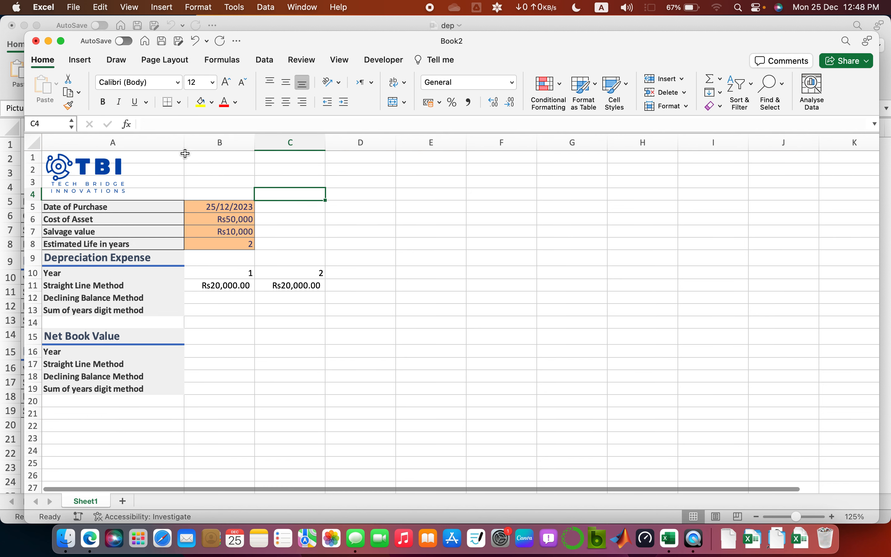
# Step: Set the Estimated Life in years in B8 to 10
pyautogui.click(299, 257)
pyautogui.press('Down')
pyautogui.press('Down')
pyautogui.press('Down')
pyautogui.press('Up')
pyautogui.press('Up')
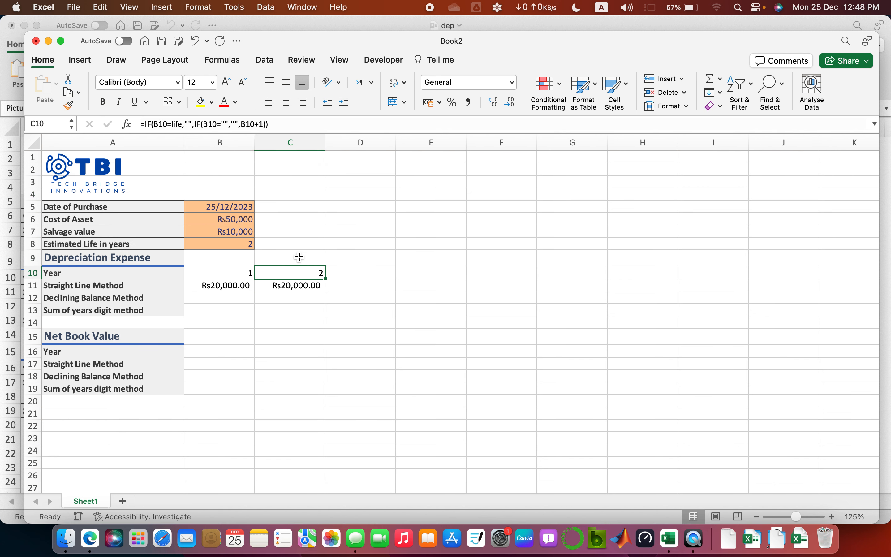
pyautogui.press('Down')
pyautogui.press('Up')
pyautogui.press('Up')
pyautogui.press('Left')
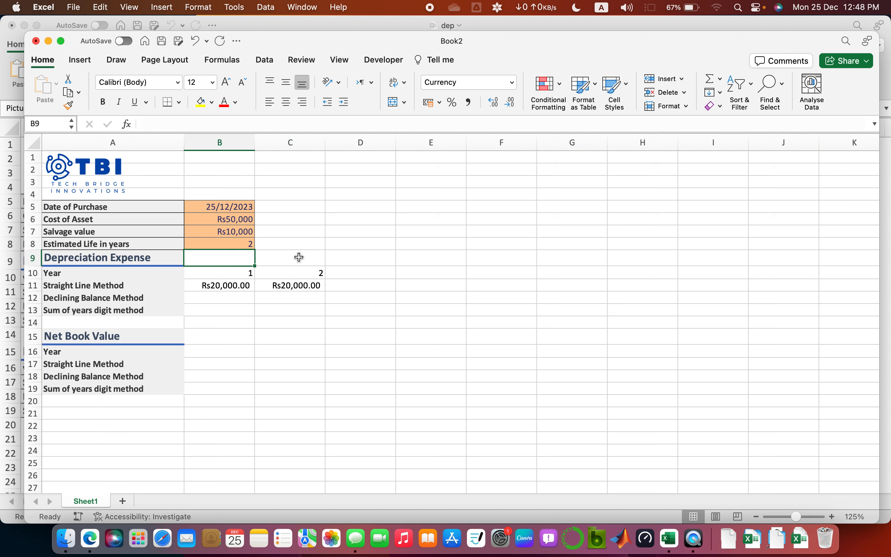
pyautogui.press('Up')
pyautogui.write('10')
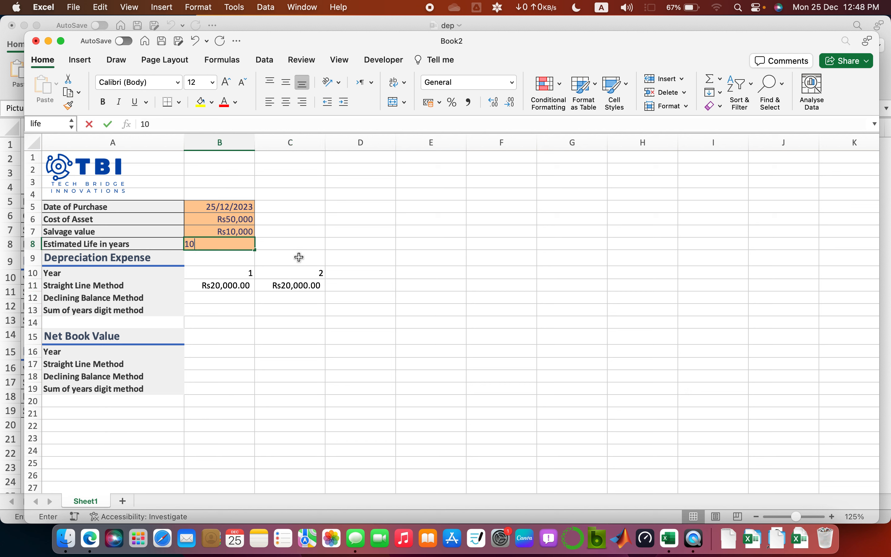
pyautogui.press('Return')
# Step: Copy the text of the B11 straight-line formula into B12, the Declining Balance Method cell for year 1
pyautogui.press('Down')
pyautogui.press('Down')
pyautogui.press('Down')
pyautogui.press('Down')
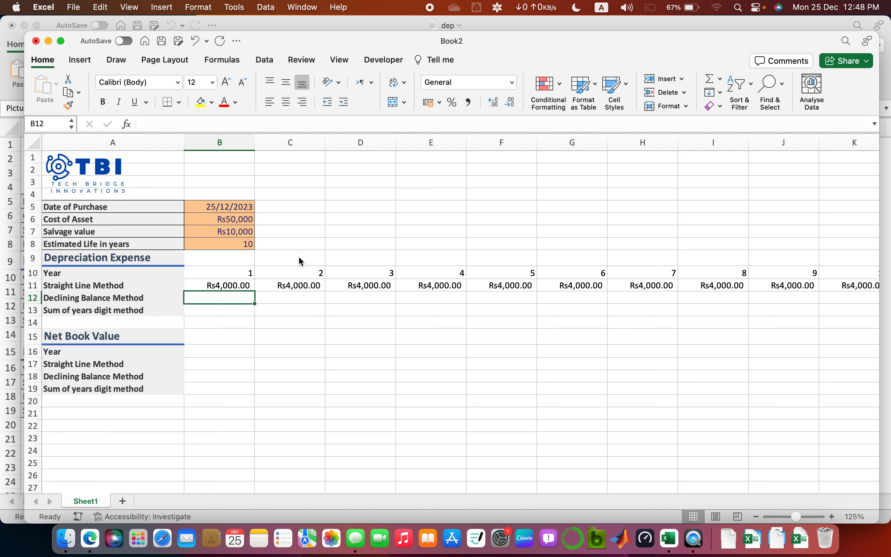
pyautogui.write('=')
pyautogui.press('Escape')
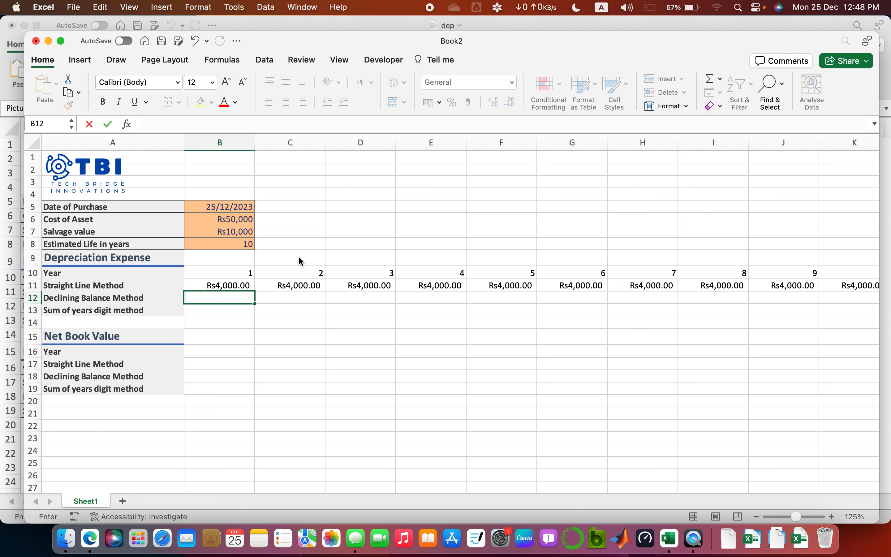
pyautogui.press('Up')
pyautogui.moveTo(276, 123); pyautogui.dragTo(142, 123)
pyautogui.press('super+c')
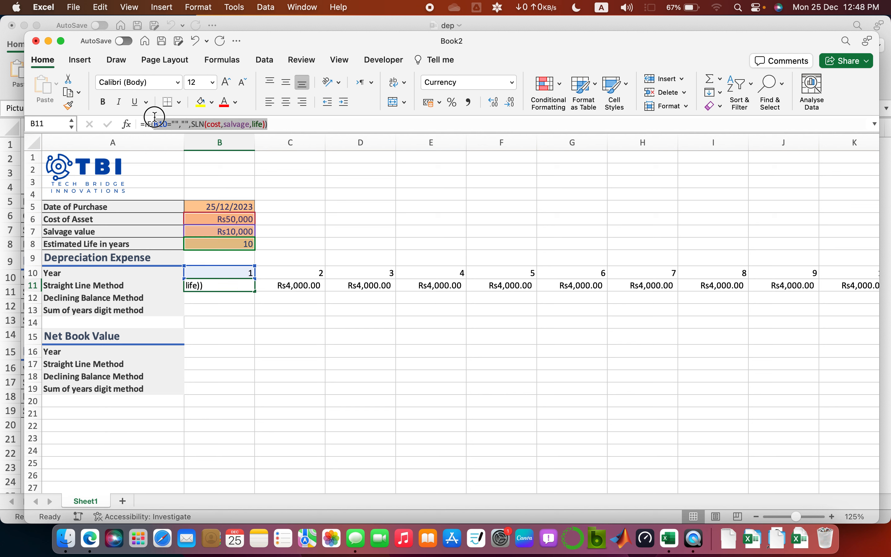
pyautogui.click(107, 124)
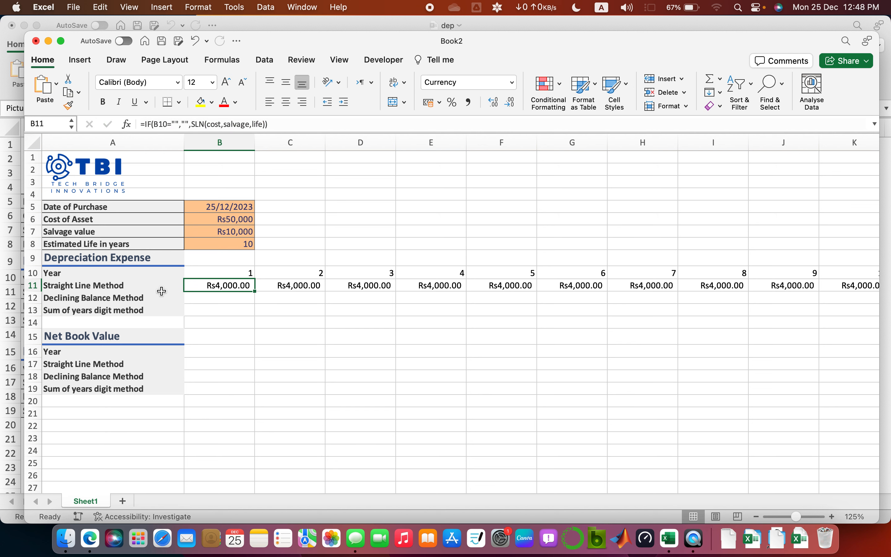
pyautogui.click(206, 300)
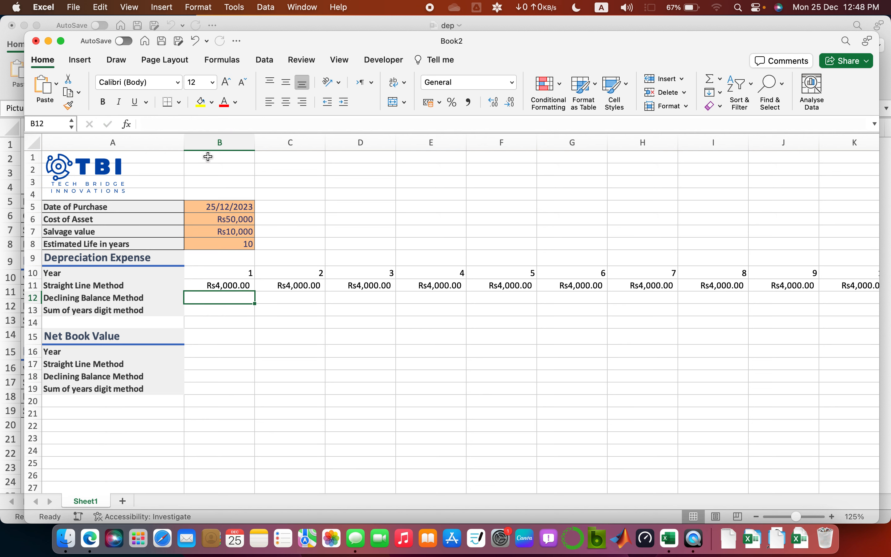
pyautogui.click(236, 125)
pyautogui.press('super+v')
pyautogui.press('Left')
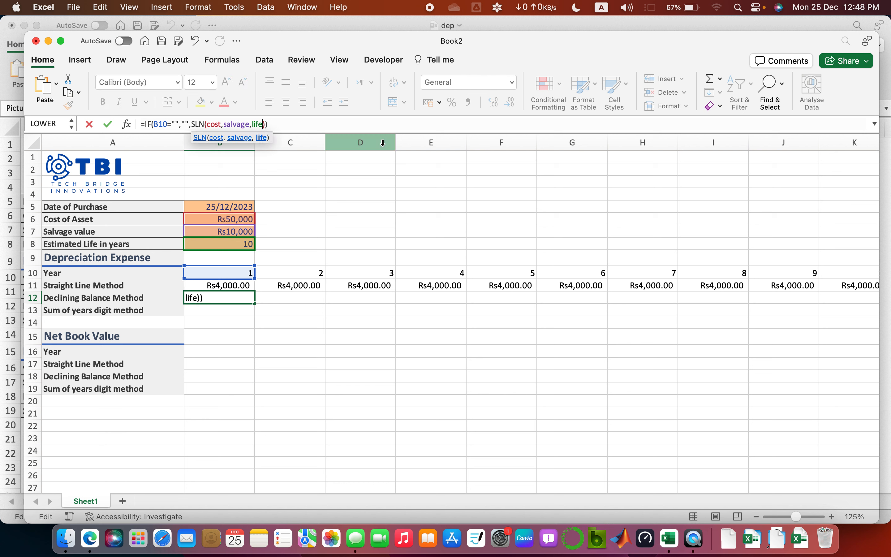
# Step: Rework the copied B12 formula to =IF(B10="","",DB(cost,salvage,life,B10)) for the declining balance depreciation
pyautogui.press('BackSpace')
pyautogui.press('BackSpace')
pyautogui.press('BackSpace')
pyautogui.press('BackSpace')
pyautogui.press('BackSpace')
pyautogui.press('BackSpace')
pyautogui.press('BackSpace')
pyautogui.press('BackSpace')
pyautogui.press('BackSpace')
pyautogui.press('BackSpace')
pyautogui.press('BackSpace')
pyautogui.press('BackSpace')
pyautogui.press('BackSpace')
pyautogui.press('BackSpace')
pyautogui.press('BackSpace')
pyautogui.press('BackSpace')
pyautogui.press('BackSpace')
pyautogui.press('BackSpace')
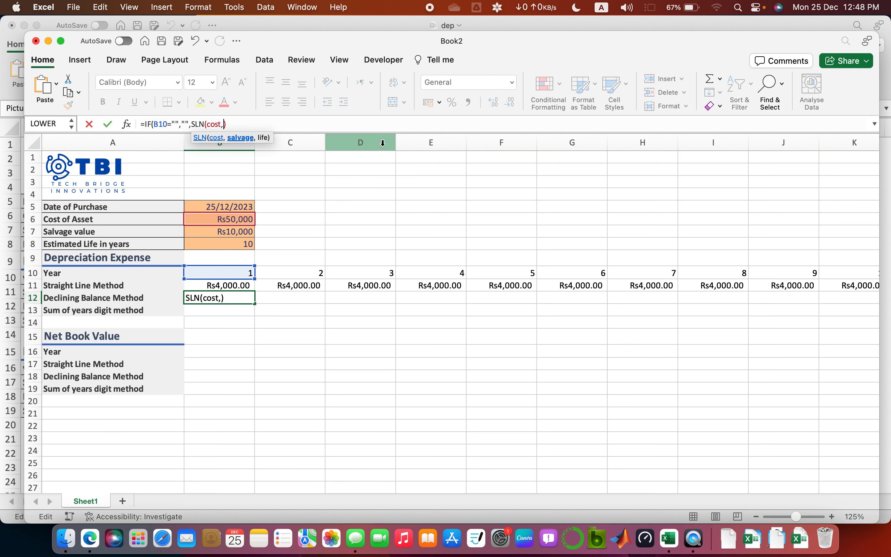
pyautogui.press('BackSpace')
pyautogui.press('BackSpace')
pyautogui.press('BackSpace')
pyautogui.press('BackSpace')
pyautogui.write('db')
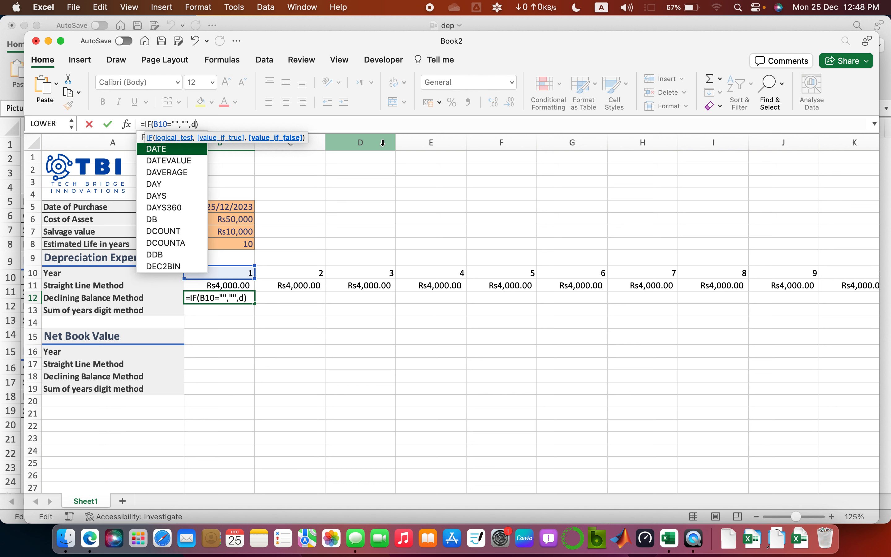
pyautogui.write('(')
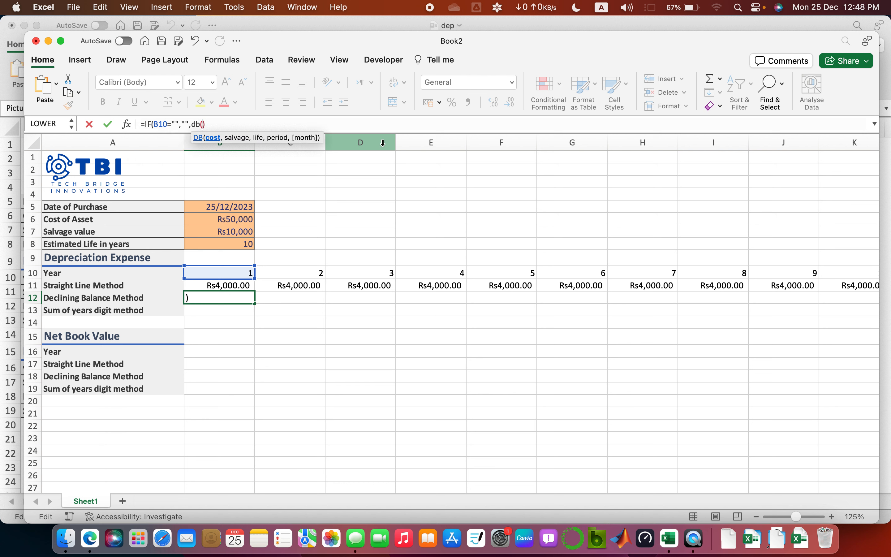
pyautogui.write('cost,')
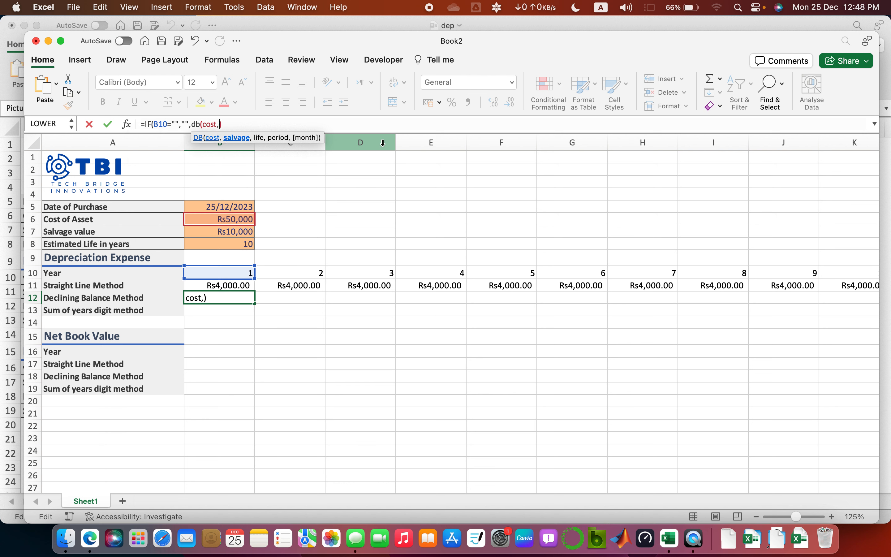
pyautogui.write('sal')
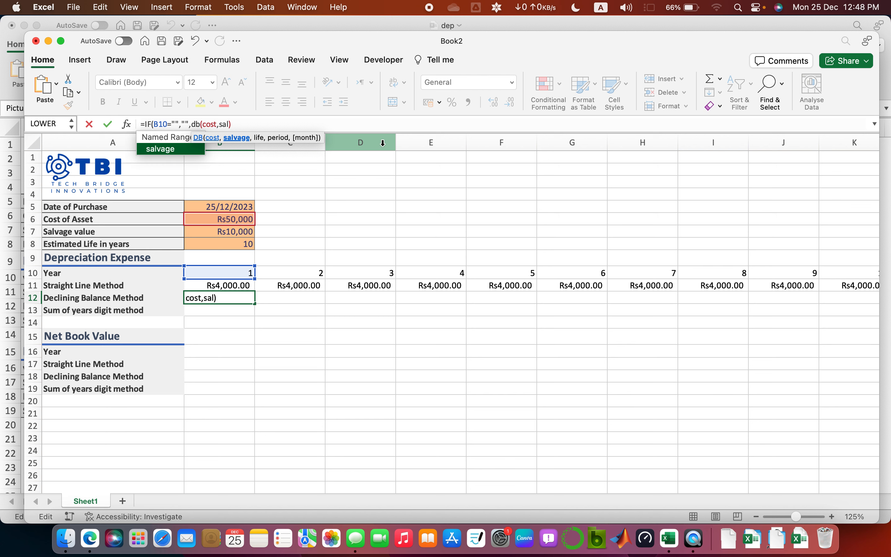
pyautogui.write('vage,li')
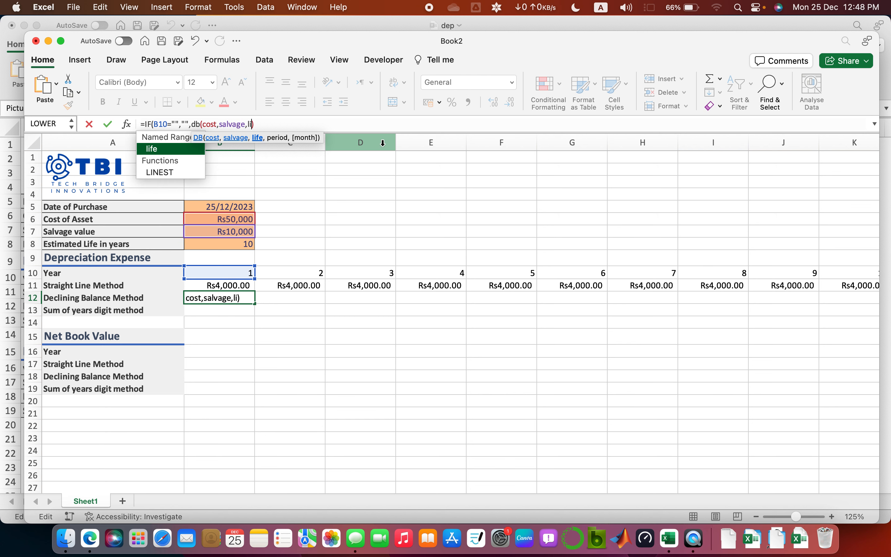
pyautogui.write('fe,')
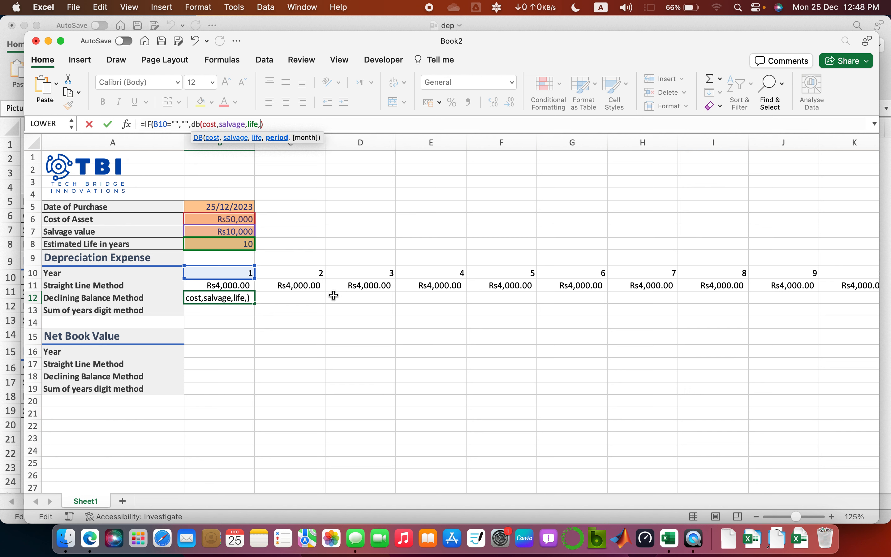
pyautogui.click(231, 273)
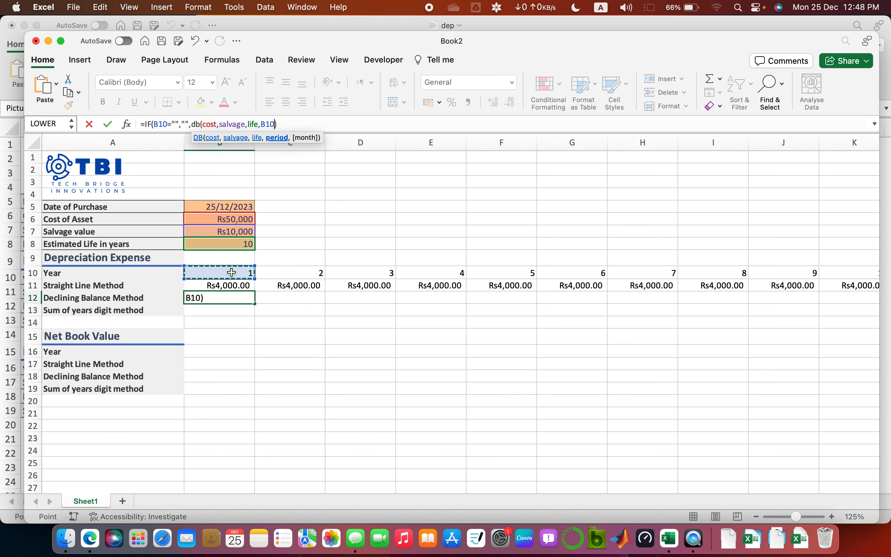
pyautogui.press('Return')
pyautogui.press('Return')
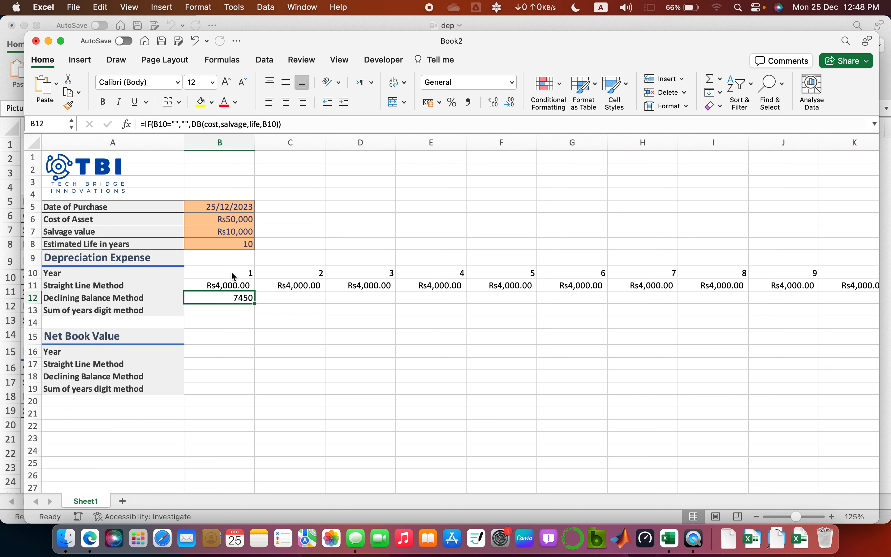
# Step: Fill the B12 declining balance formula across the row to K12
pyautogui.hotkey('shift', 'Right')
pyautogui.hotkey('shift', 'Right')
pyautogui.hotkey('shift', 'Right')
pyautogui.hotkey('shift', 'Right')
pyautogui.hotkey('shift', 'Right')
pyautogui.hotkey('shift', 'Right')
pyautogui.hotkey('shift', 'Right')
pyautogui.hotkey('shift', 'Right')
pyautogui.hotkey('shift', 'Right')
pyautogui.hotkey('shift', 'Right')
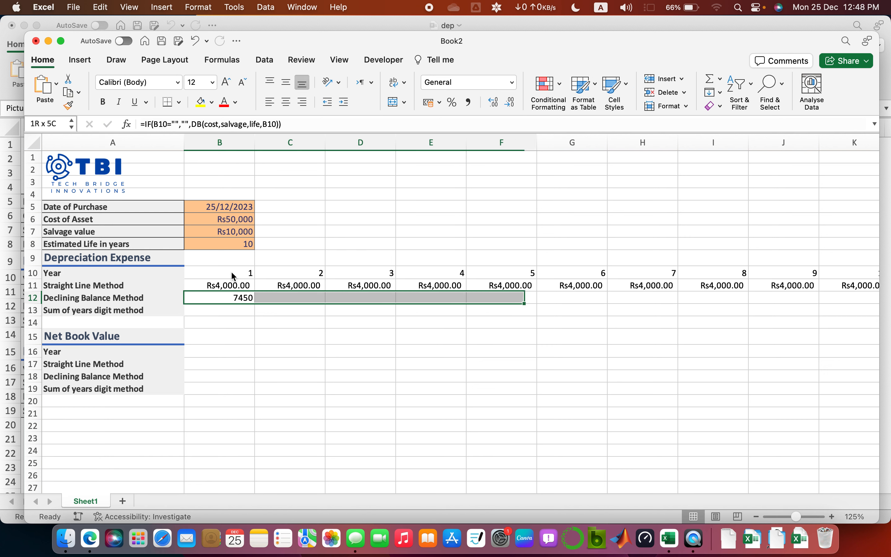
pyautogui.hotkey('ctrl', 'r')
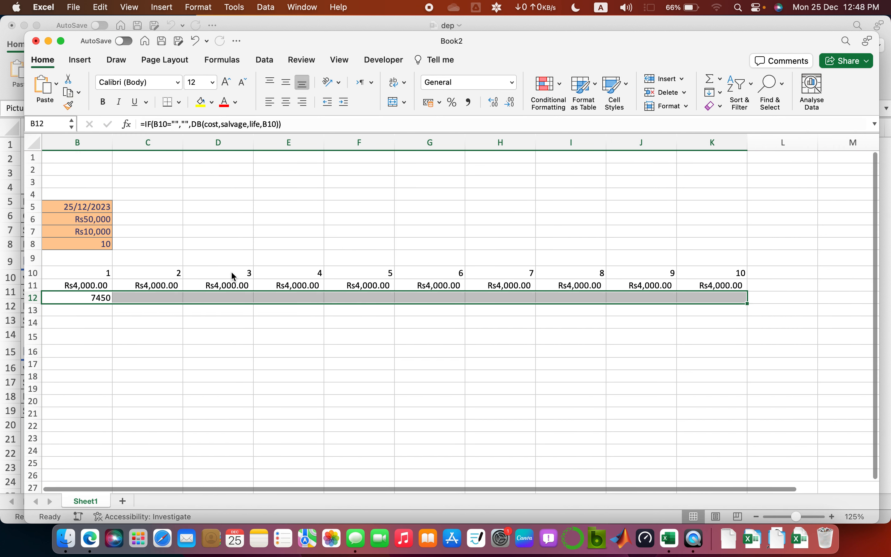
pyautogui.press('Left')
pyautogui.press('Right')
pyautogui.press('Right')
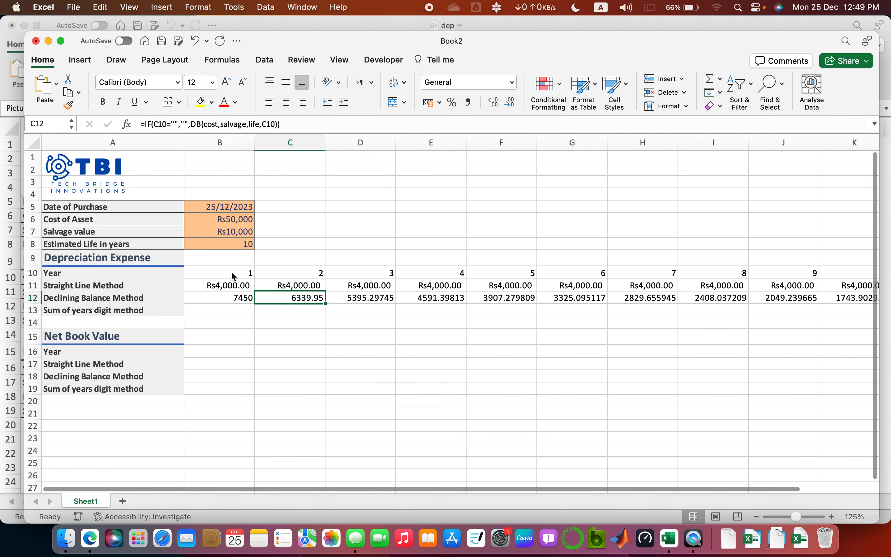
# Step: Test the declining balance row with estimated lives of 5, 6 and 10 in B8
pyautogui.click(231, 275)
pyautogui.press('Up')
pyautogui.press('Up')
pyautogui.write('5')
pyautogui.press('Return')
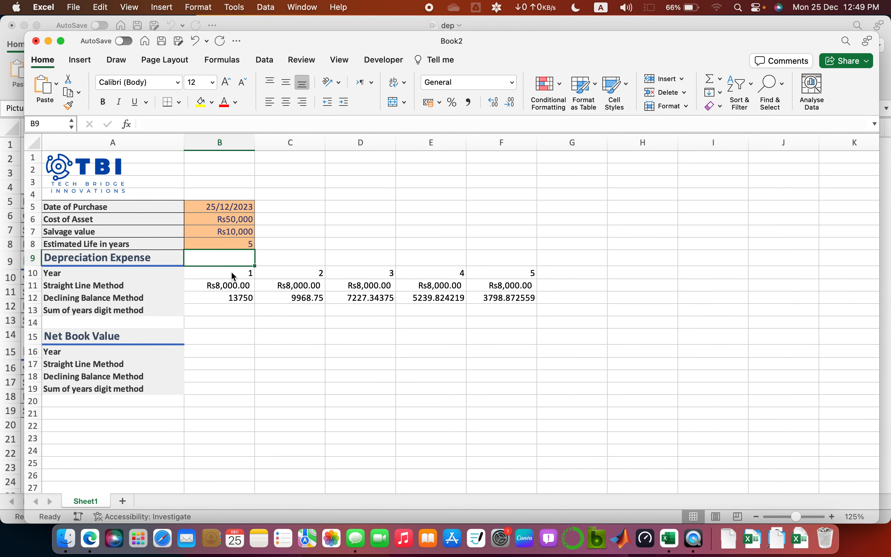
pyautogui.press('Up')
pyautogui.write('6')
pyautogui.press('Return')
pyautogui.press('Up')
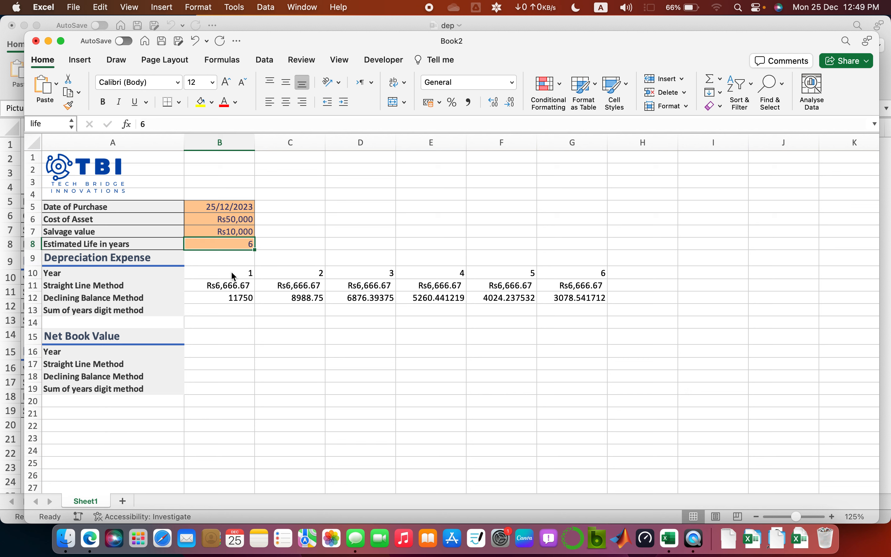
pyautogui.write('10')
pyautogui.press('Return')
pyautogui.press('Up')
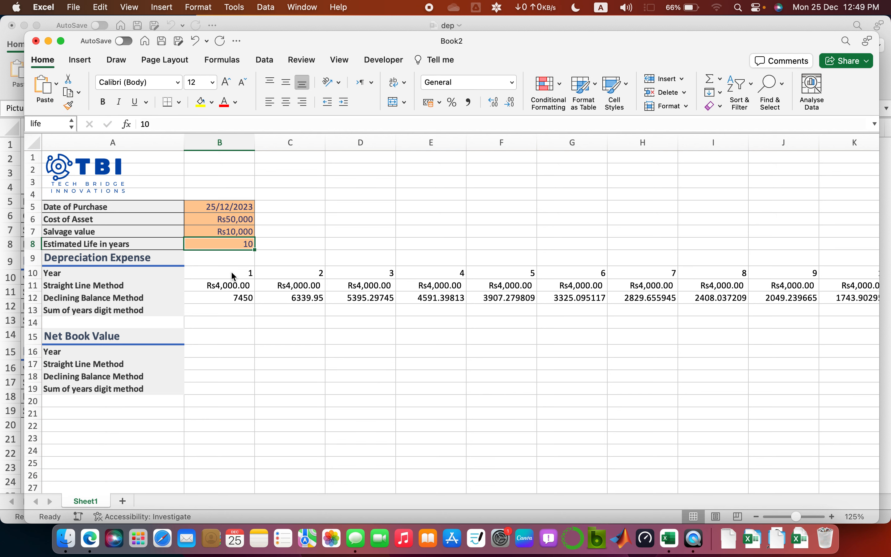
# Step: Format the declining balance amounts in B12:K12 as Currency
pyautogui.press('Down')
pyautogui.press('Down')
pyautogui.press('Down')
pyautogui.press('Down')
pyautogui.press('Down')
pyautogui.press('Up')
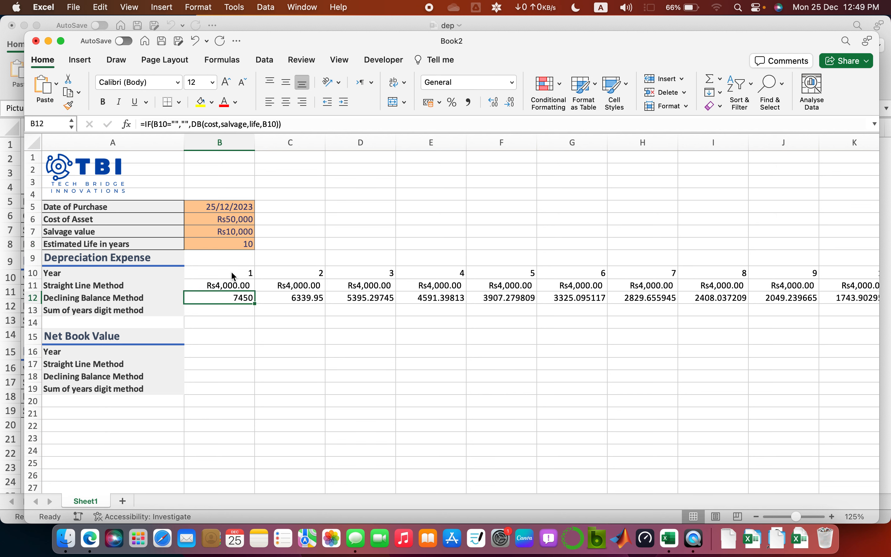
pyautogui.press('super+shift+Right')
pyautogui.click(512, 83)
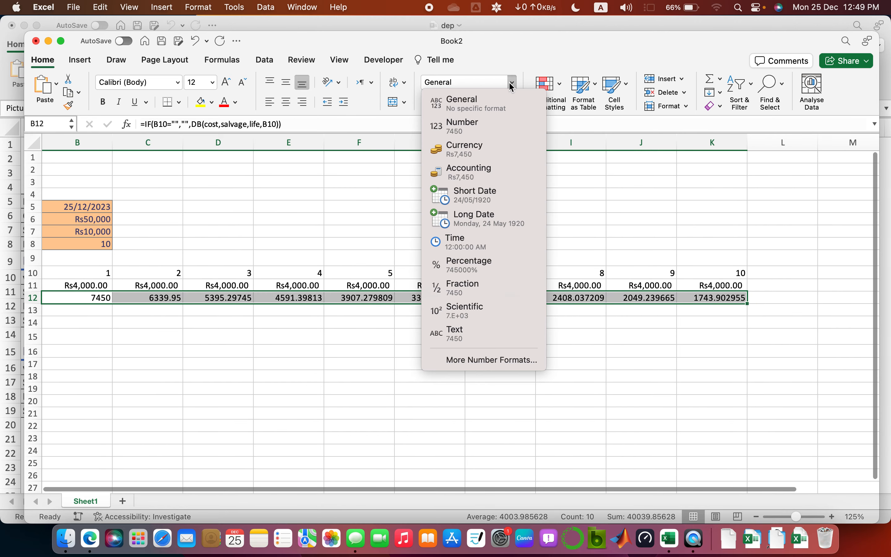
pyautogui.click(490, 145)
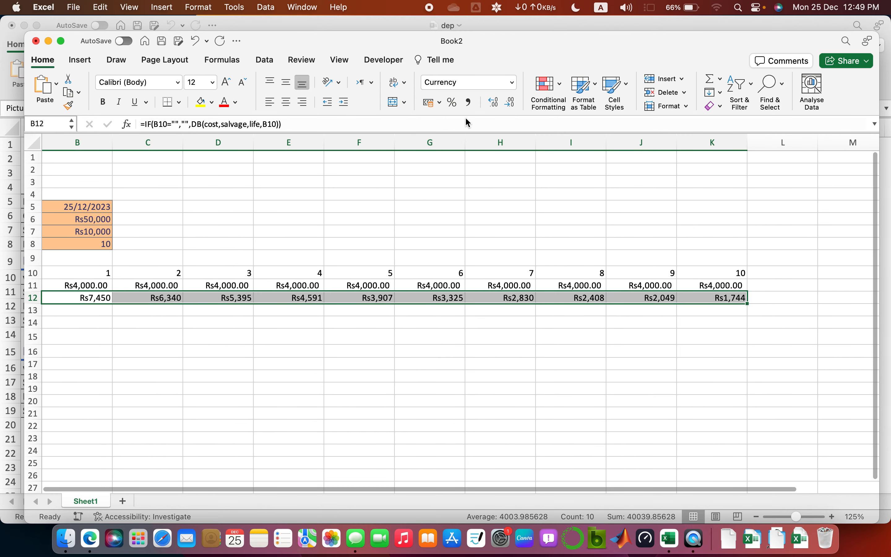
pyautogui.click(468, 103)
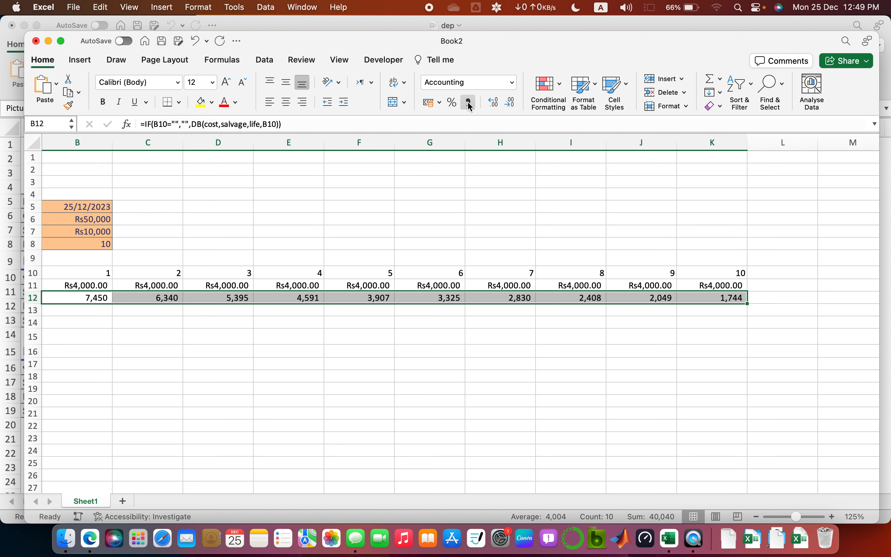
pyautogui.click(487, 83)
pyautogui.click(512, 83)
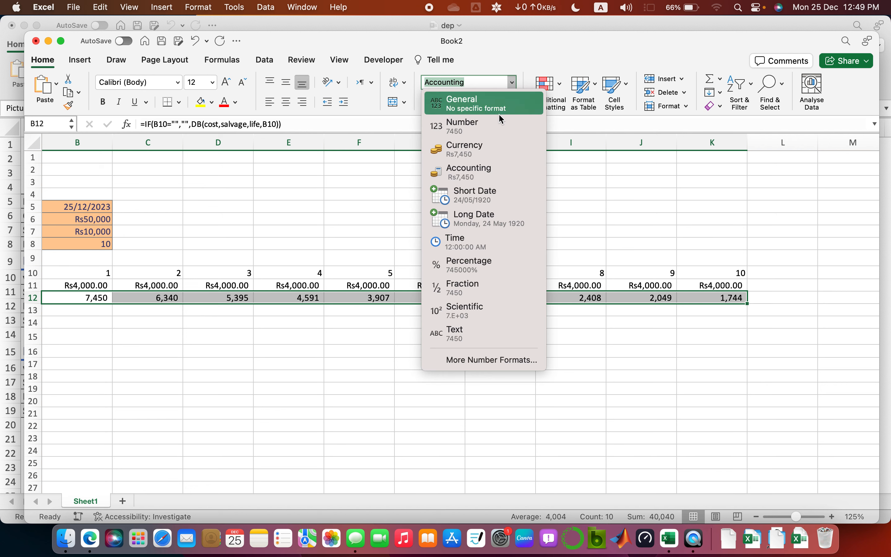
pyautogui.click(472, 151)
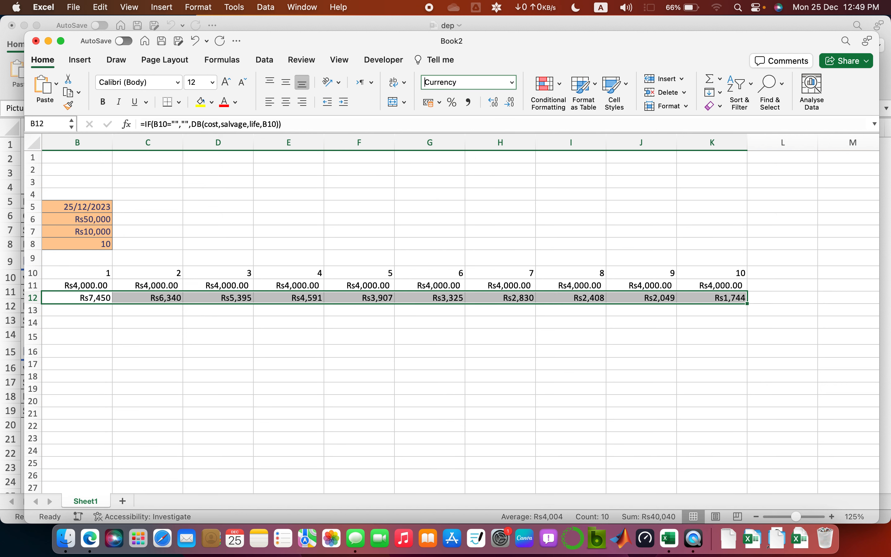
pyautogui.click(468, 338)
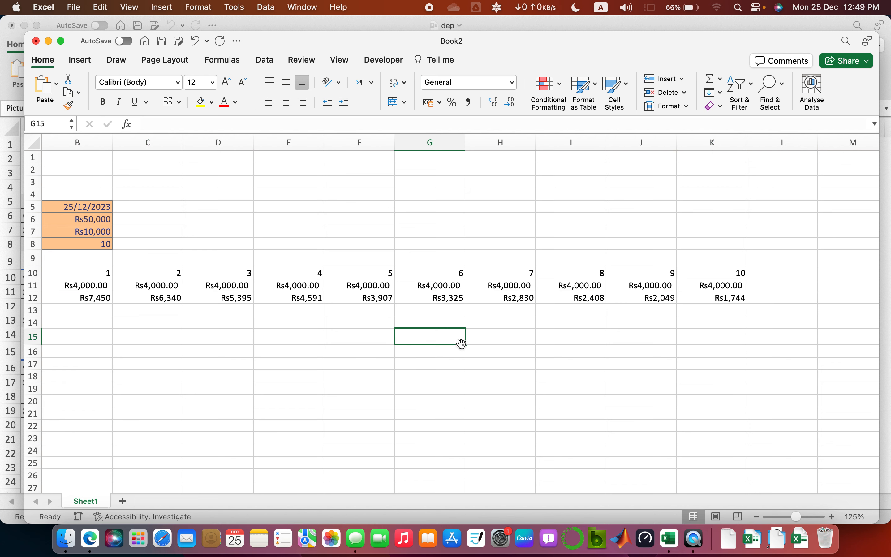
# Step: Copy the text of the B12 declining balance formula into B13, the Sum of years digit method cell for year 1
pyautogui.press('Left')
pyautogui.press('Left')
pyautogui.press('Right')
pyautogui.press('Left')
pyautogui.press('Left')
pyautogui.press('Left')
pyautogui.press('Left')
pyautogui.press('Left')
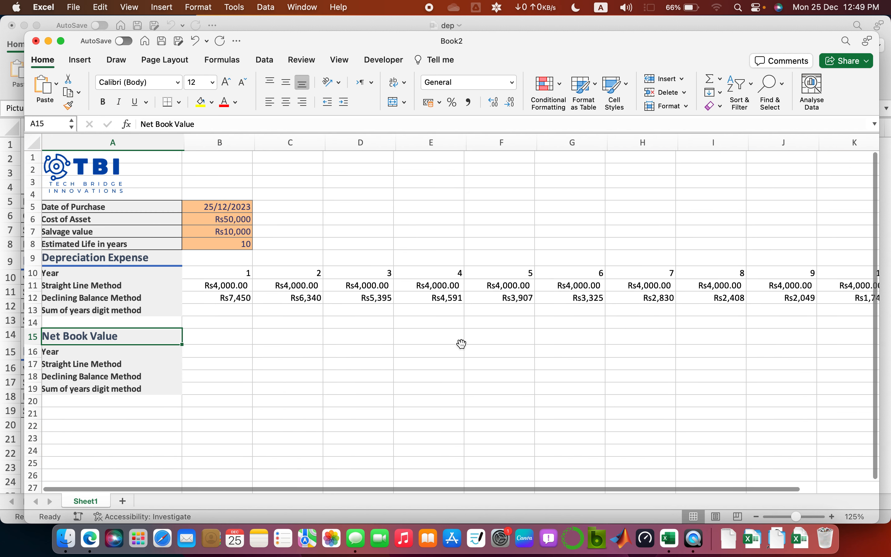
pyautogui.press('Up')
pyautogui.press('Up')
pyautogui.press('Right')
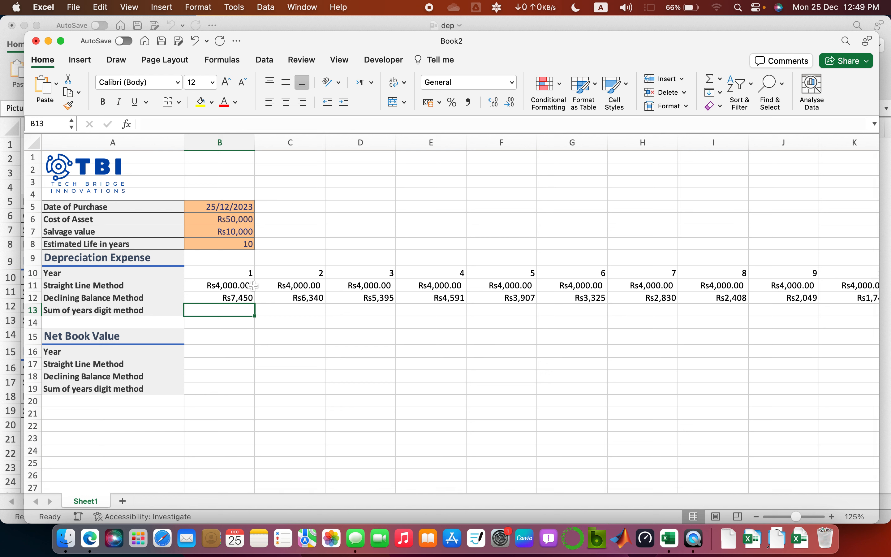
pyautogui.click(245, 296)
pyautogui.click(283, 127)
pyautogui.press('super+a')
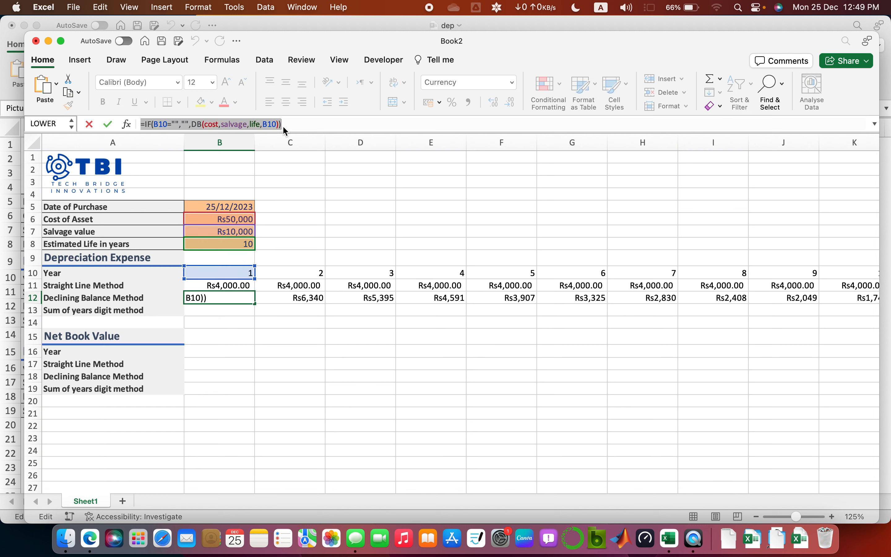
pyautogui.press('super+c')
pyautogui.press('Escape')
pyautogui.click(228, 310)
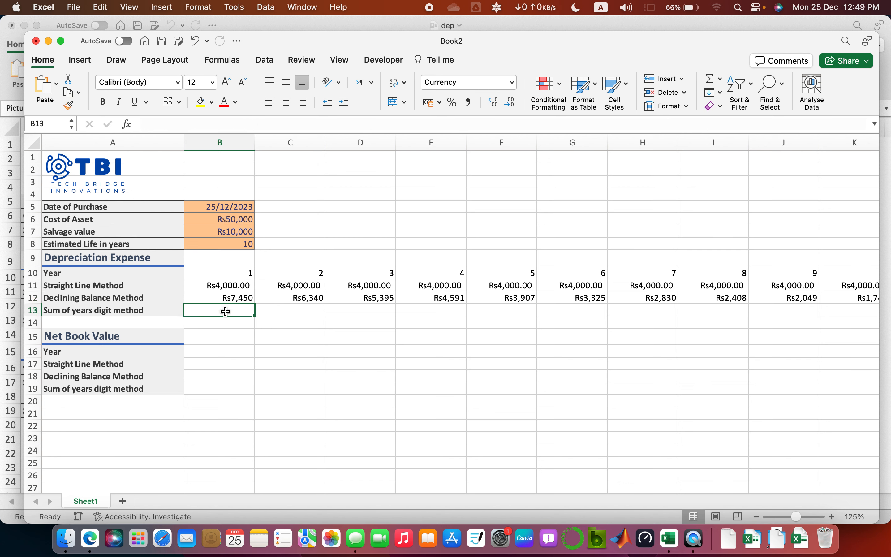
pyautogui.click(224, 123)
pyautogui.press('super+v')
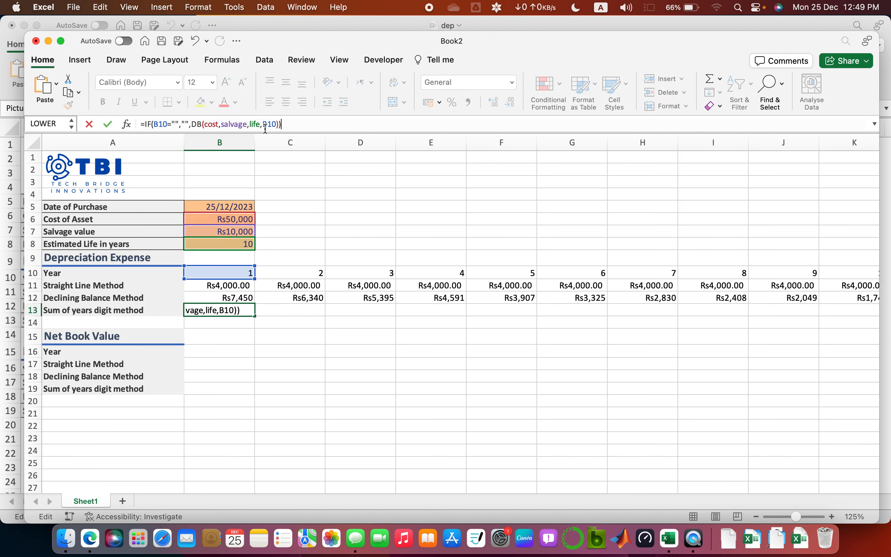
# Step: Replace the DB function with SYD in the B13 formula, giving =IF(B10="","",SYD(cost,salvage,life,B10))
pyautogui.doubleClick(196, 124)
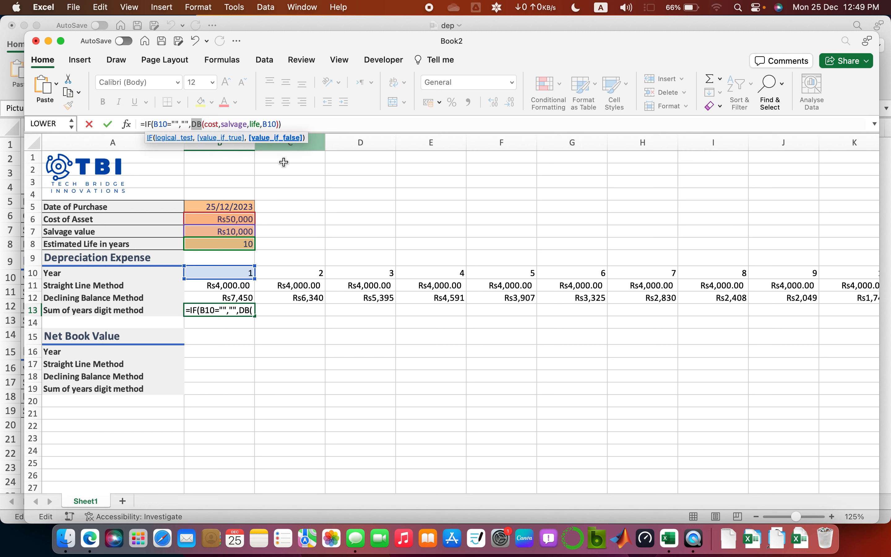
pyautogui.write('sy')
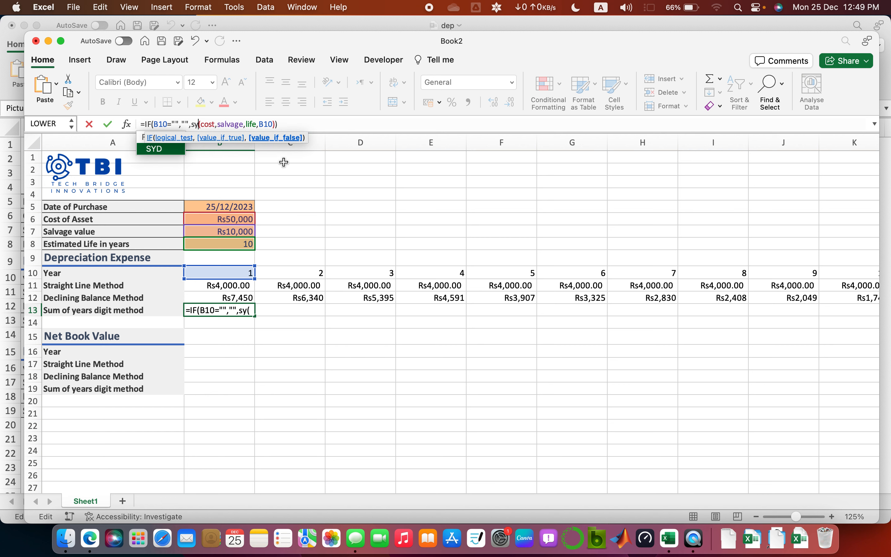
pyautogui.write('d')
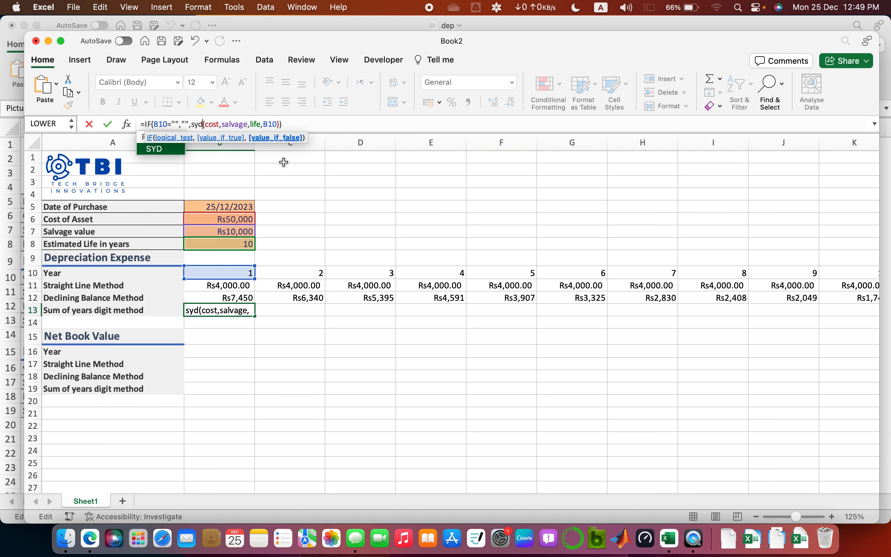
pyautogui.press('Right')
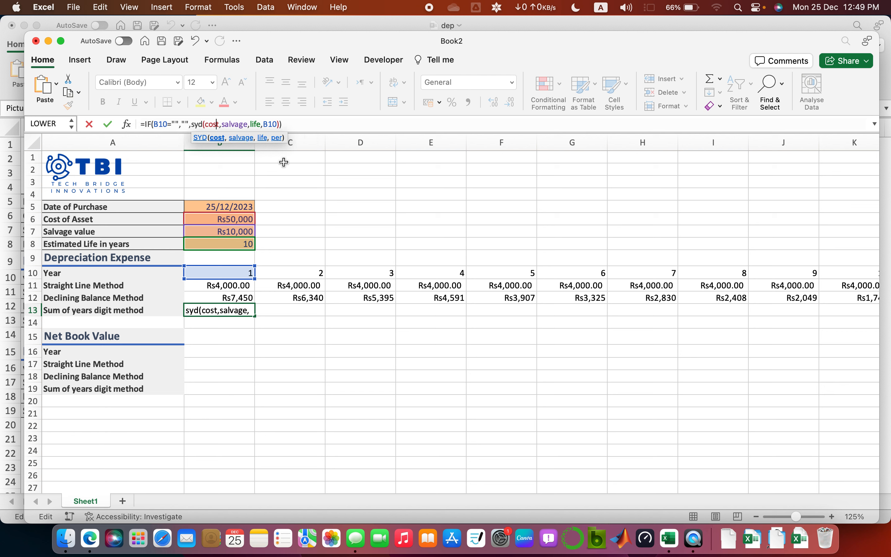
pyautogui.press('Right')
pyautogui.press('Right')
pyautogui.press('Right')
pyautogui.press('Right')
pyautogui.press('Right')
pyautogui.press('Right')
pyautogui.press('Right')
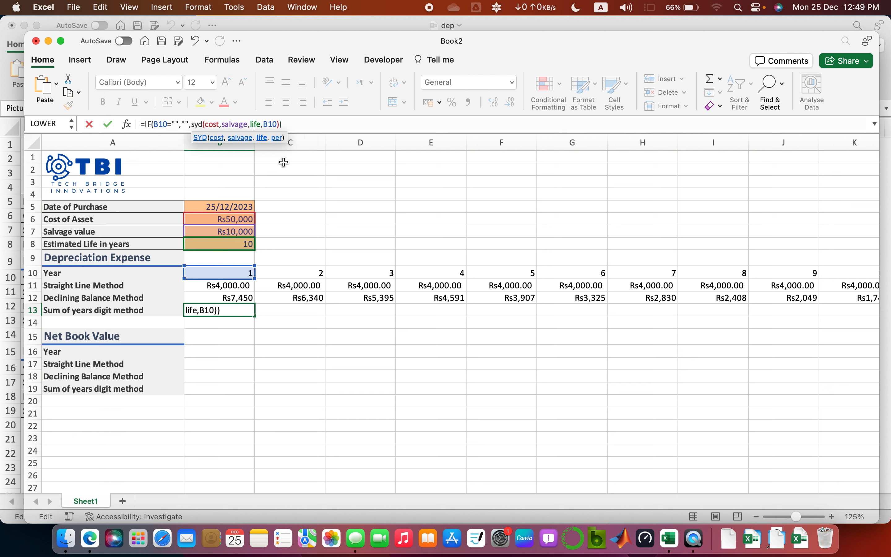
pyautogui.press('Right')
pyautogui.press('Right')
pyautogui.press('Right')
pyautogui.press('Return')
pyautogui.press('Up')
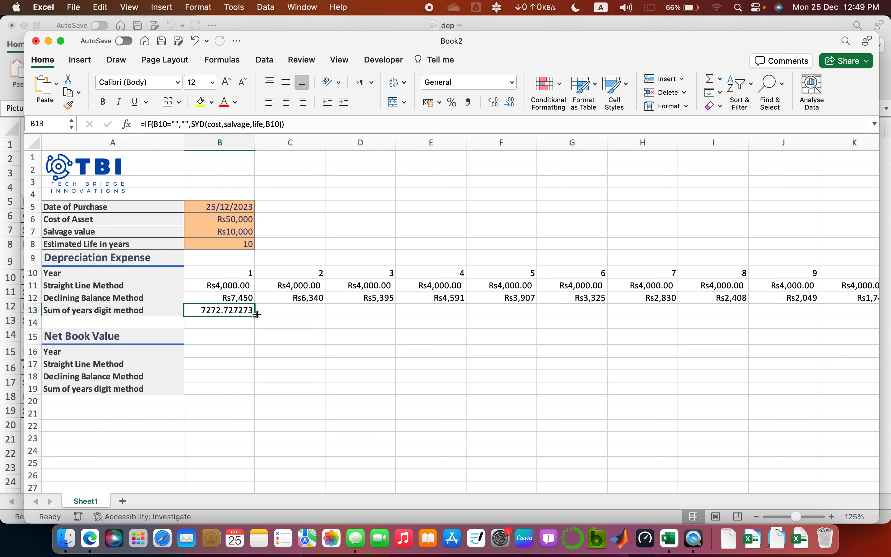
# Step: Fill the B13 sum of years digit formula across the row to K13
pyautogui.press('Up')
pyautogui.hotkey('shift', 'Right')
pyautogui.press('Left')
pyautogui.press('Down')
pyautogui.press('Right')
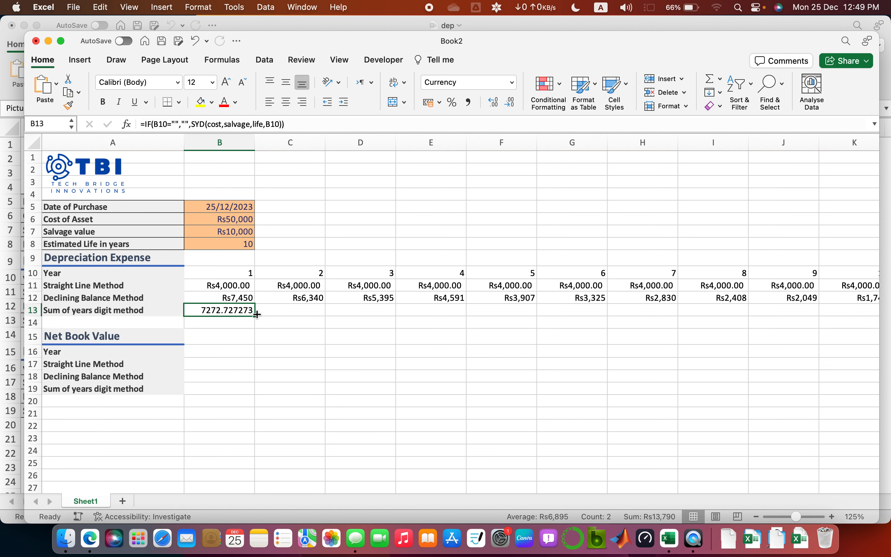
pyautogui.moveTo(257, 313)
pyautogui.mouseDown()
pyautogui.moveTo(828, 314)
pyautogui.moveTo(257, 313)
pyautogui.mouseUp()
pyautogui.press('Left')
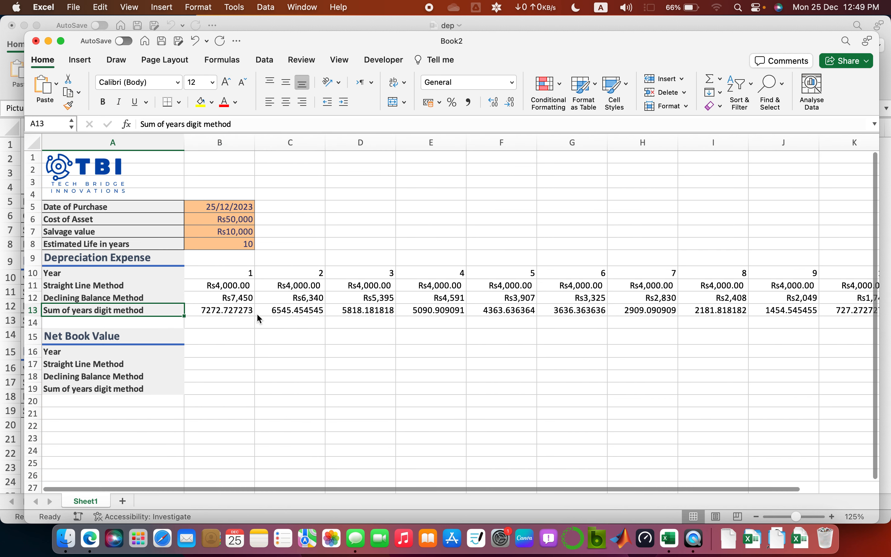
# Step: Format the sum of years digit amounts in B13:K13 as Currency
pyautogui.press('Right')
pyautogui.hotkey('ctrl', 'shift', 'Right')
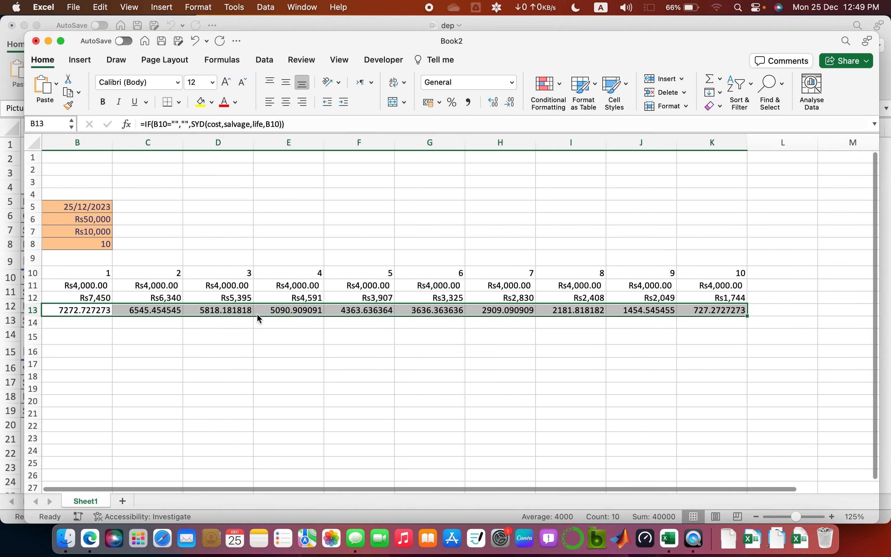
pyautogui.click(513, 84)
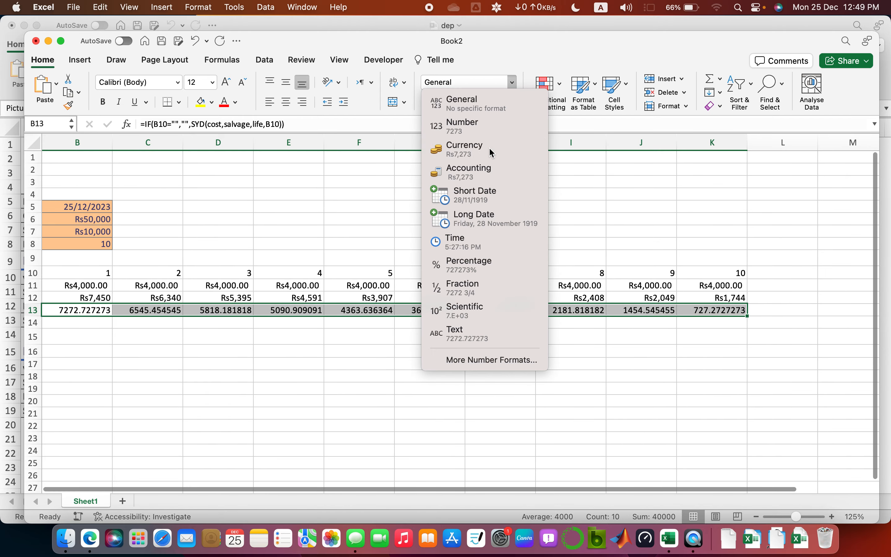
pyautogui.click(488, 147)
pyautogui.press('Left')
pyautogui.press('Right')
pyautogui.press('Right')
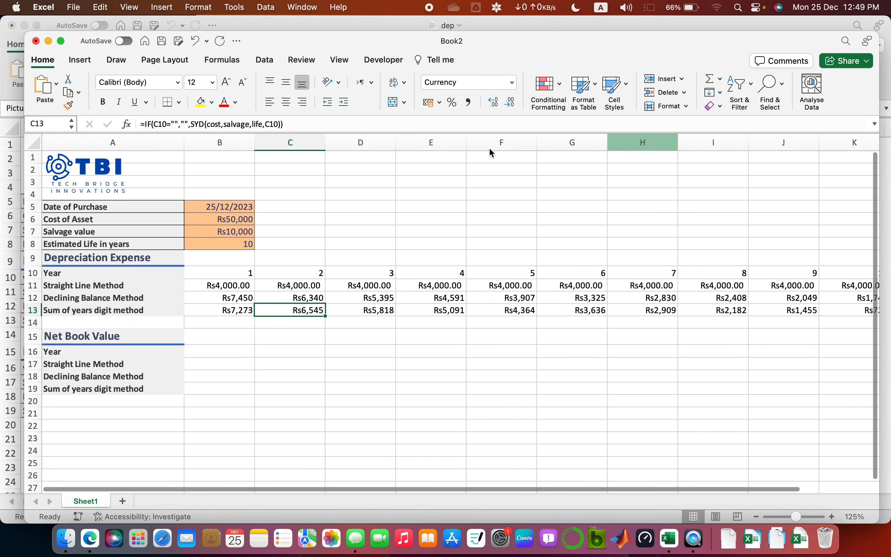
pyautogui.press('Left')
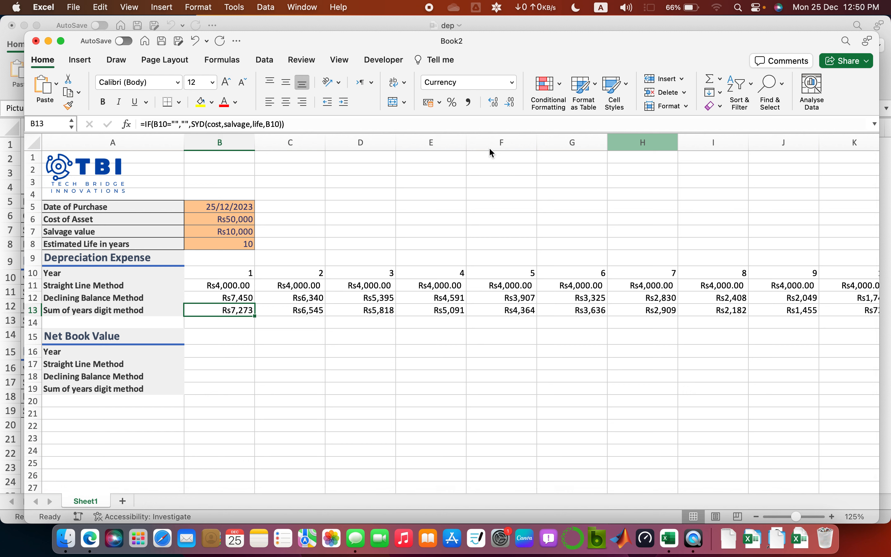
# Step: Test all three depreciation expense rows with estimated lives of 3, 4 and 5 in B8
pyautogui.press('Up')
pyautogui.press('Up')
pyautogui.press('Up')
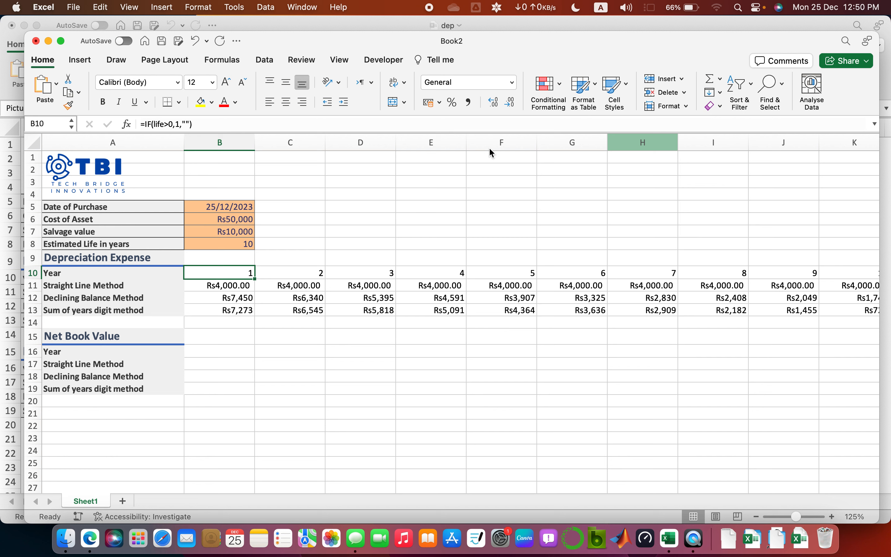
pyautogui.press('Up')
pyautogui.press('Up')
pyautogui.write('3')
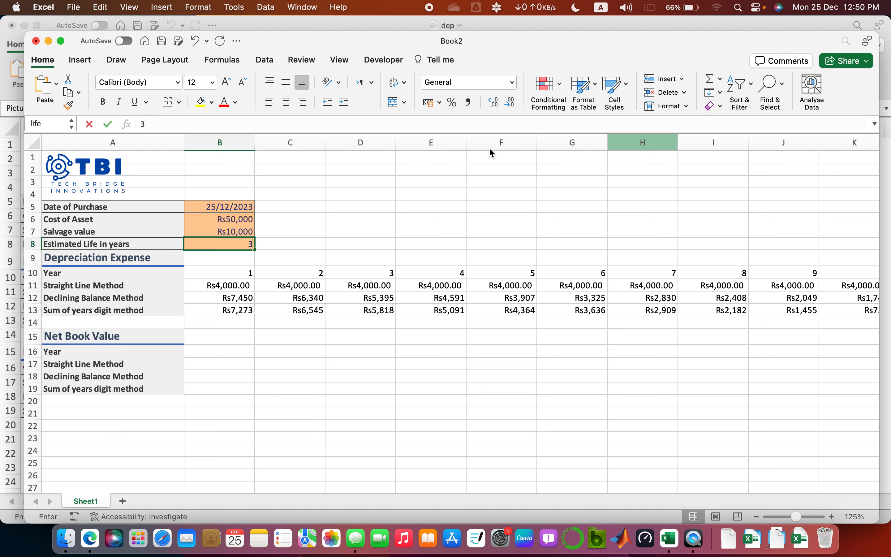
pyautogui.press('Return')
pyautogui.press('Up')
pyautogui.write('4')
pyautogui.press('Return')
pyautogui.press('Up')
pyautogui.write('5')
pyautogui.press('Return')
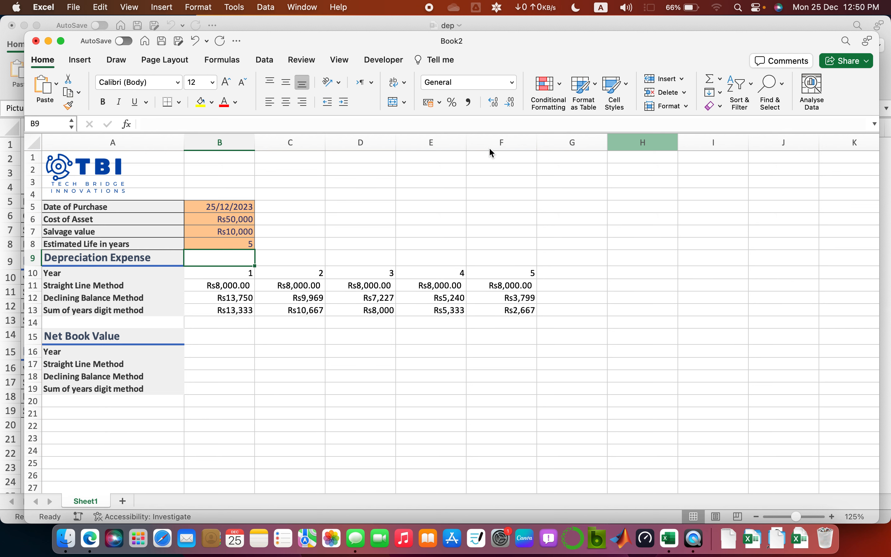
pyautogui.press('Down')
pyautogui.hotkey('shift', 'Right')
pyautogui.hotkey('shift', 'Right')
pyautogui.hotkey('shift', 'Right')
pyautogui.hotkey('shift', 'Right')
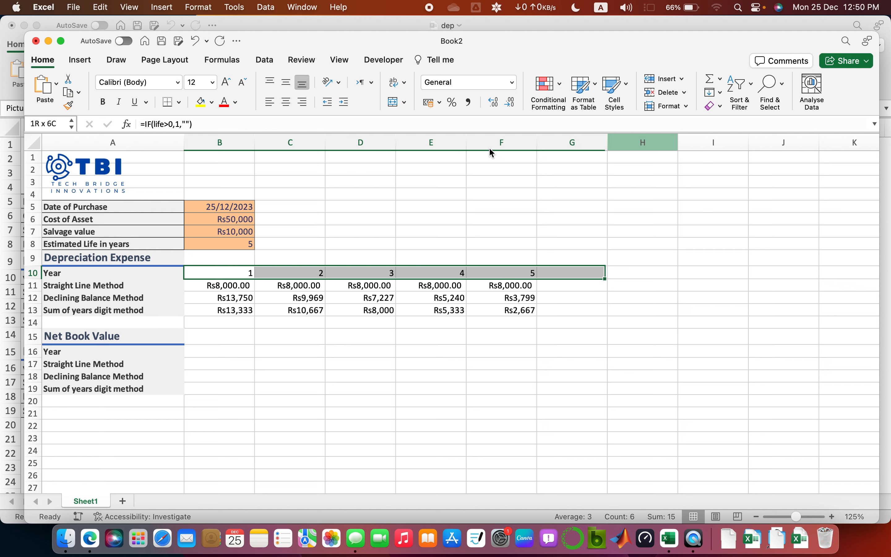
pyautogui.hotkey('shift', 'Right')
pyautogui.hotkey('shift', 'Right')
pyautogui.hotkey('shift', 'Right')
pyautogui.hotkey('shift', 'Right')
pyautogui.hotkey('shift', 'Right')
pyautogui.hotkey('shift', 'Right')
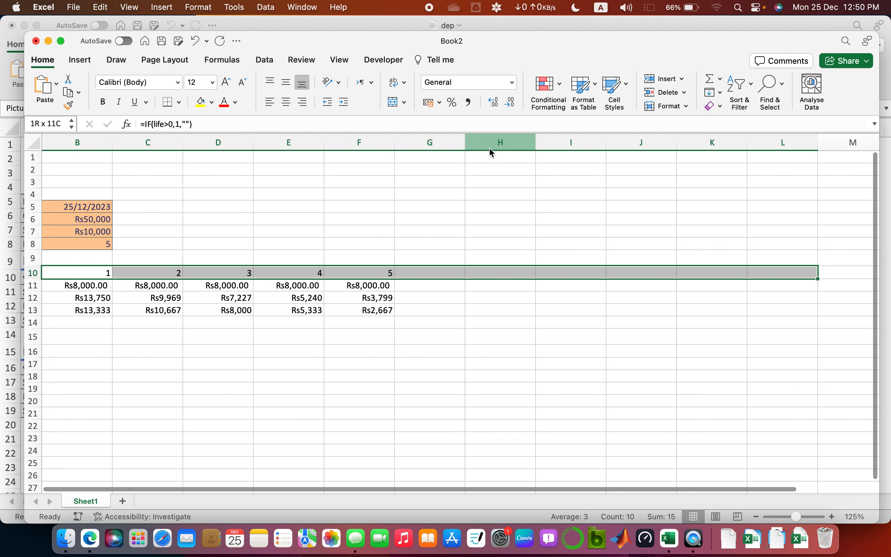
pyautogui.hotkey('shift', 'Left')
pyautogui.press('Left')
pyautogui.press('Right')
# Step: Set the estimated life in B8 to 10 years
pyautogui.press('Up')
pyautogui.press('Up')
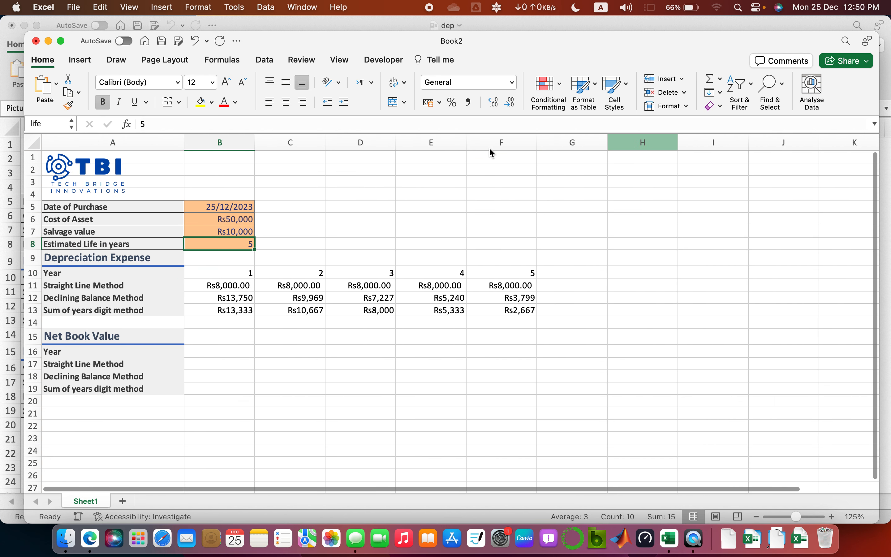
pyautogui.write('10')
pyautogui.press('Return')
pyautogui.press('Up')
pyautogui.press('Down')
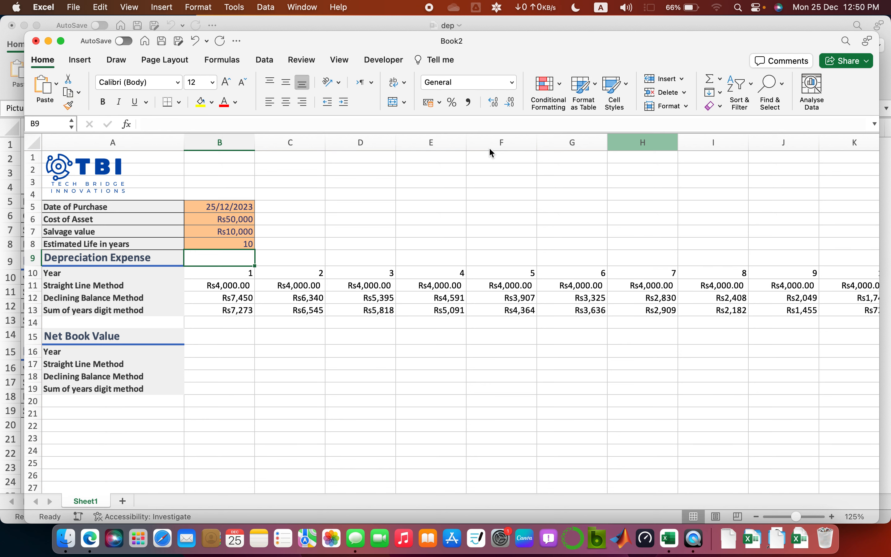
# Step: Start a conditional formatting rule on the Year cells B10:K10 for cell values greater than or equal to a reference
pyautogui.press('Down')
pyautogui.hotkey('shift', 'Right')
pyautogui.hotkey('shift', 'Right')
pyautogui.hotkey('shift', 'Right')
pyautogui.hotkey('shift', 'Right')
pyautogui.hotkey('shift', 'Right')
pyautogui.hotkey('shift', 'Right')
pyautogui.hotkey('shift', 'Right')
pyautogui.hotkey('shift', 'Right')
pyautogui.hotkey('shift', 'Right')
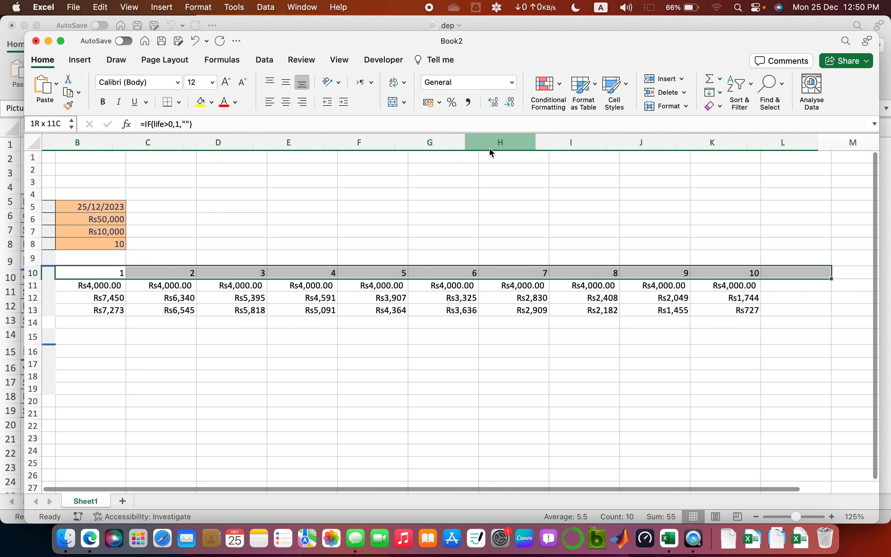
pyautogui.click(547, 83)
pyautogui.moveTo(625, 110)
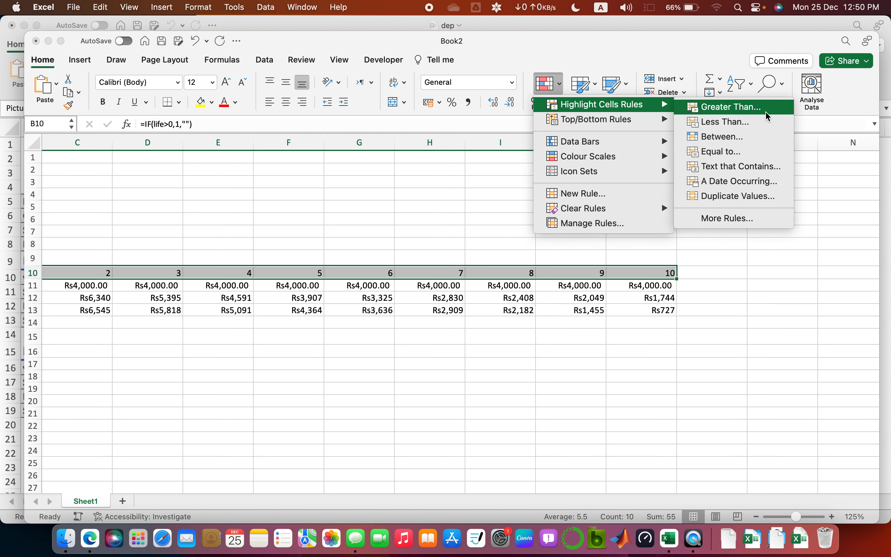
pyautogui.click(757, 120)
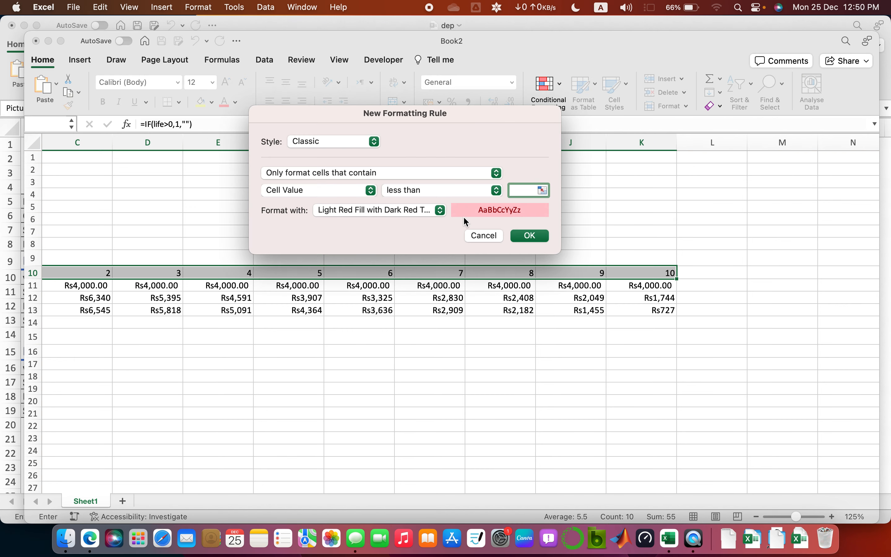
pyautogui.click(453, 192)
pyautogui.click(456, 205)
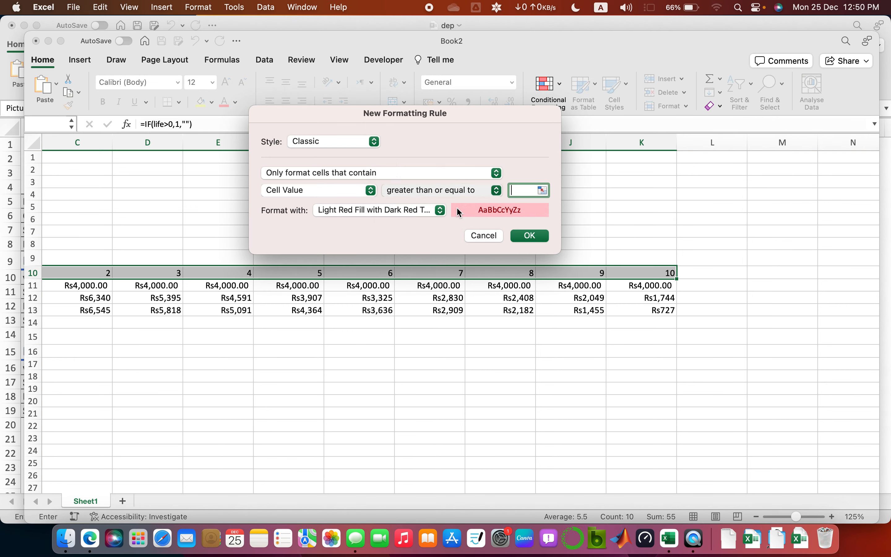
# Step: Use =$B$8 as the rule's comparison value and apply it with Light Red Fill with Dark Red Text
pyautogui.click(522, 192)
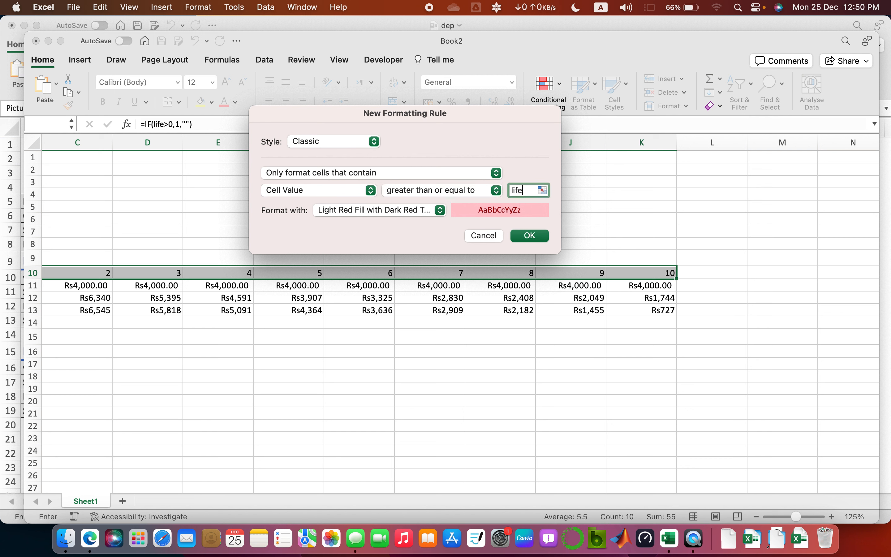
pyautogui.click(201, 227)
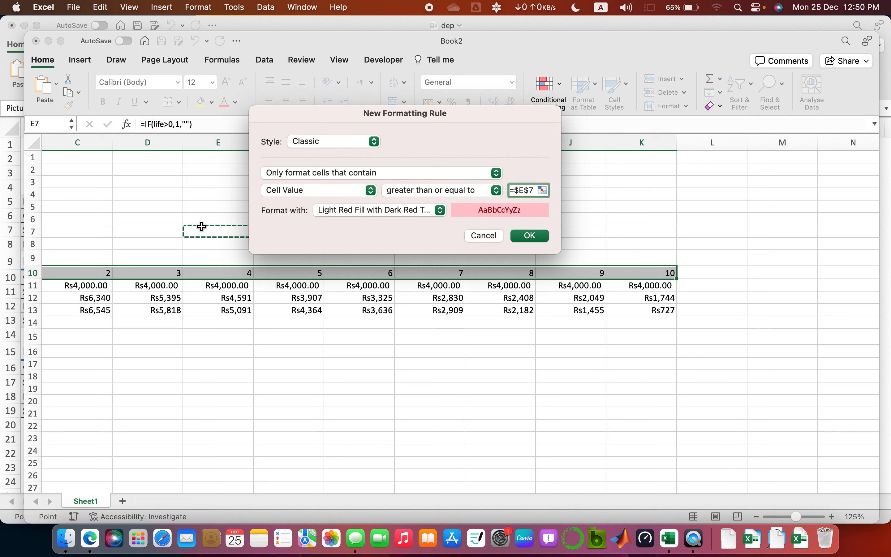
pyautogui.press('Left')
pyautogui.press('Left')
pyautogui.press('Left')
pyautogui.press('Left')
pyautogui.press('Right')
pyautogui.press('Down')
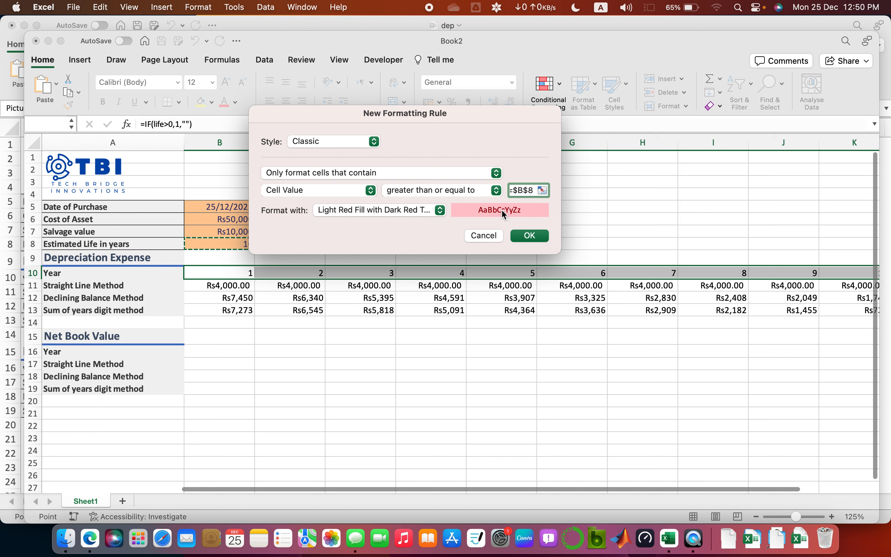
pyautogui.click(441, 211)
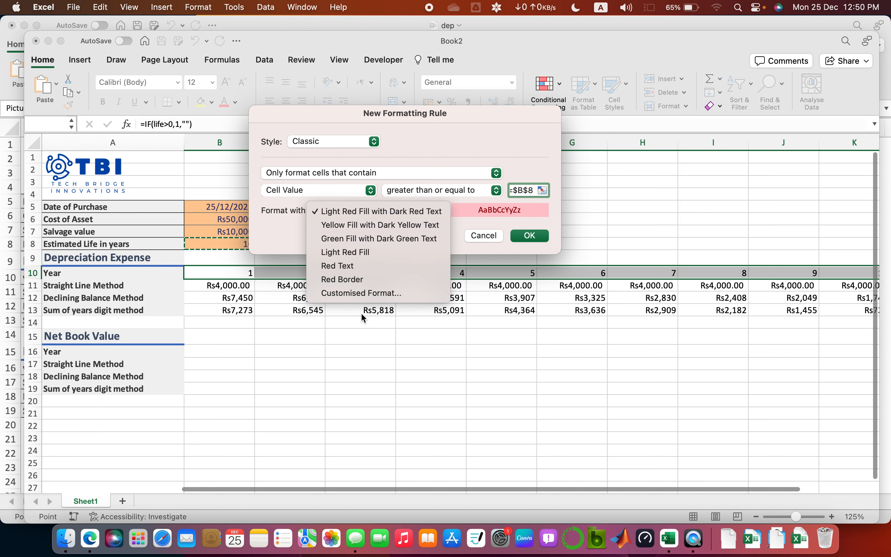
pyautogui.click(519, 220)
pyautogui.click(529, 236)
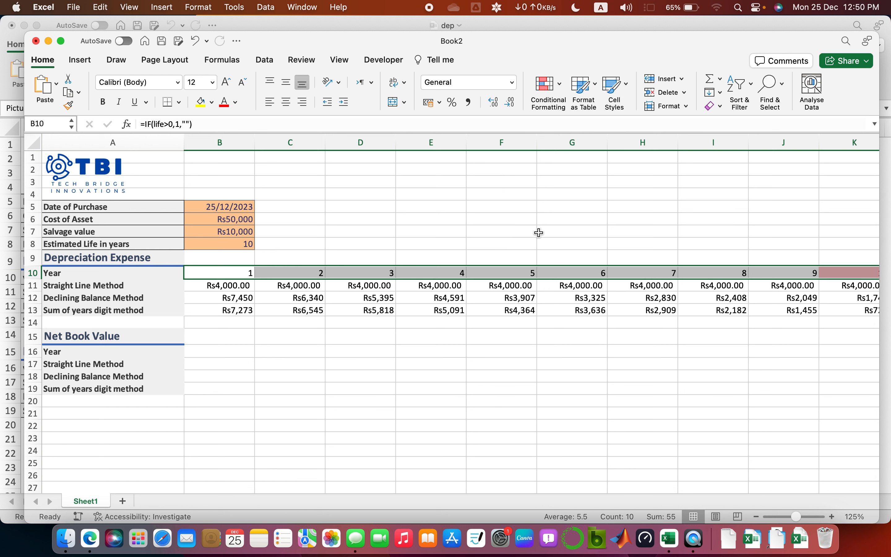
# Step: Undo the conditional formatting rule applied to the Year row
pyautogui.hscroll(3, 567, 245)
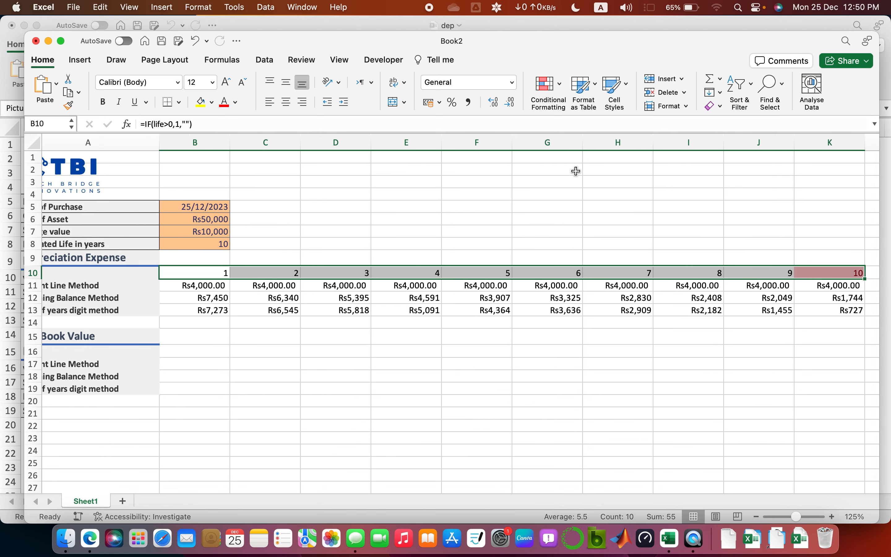
pyautogui.click(554, 191)
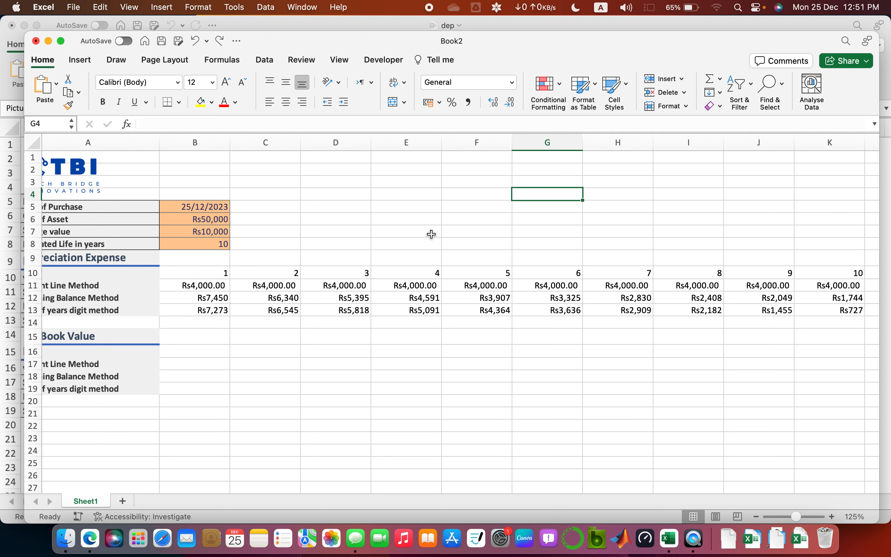
# Step: Add a conditional formatting rule to Year cells B10:K10 for values less than or equal to =$B$8, using Light Red Fill with Dark Red Text
pyautogui.click(224, 272)
pyautogui.hotkey('ctrl', 'shift', 'Right')
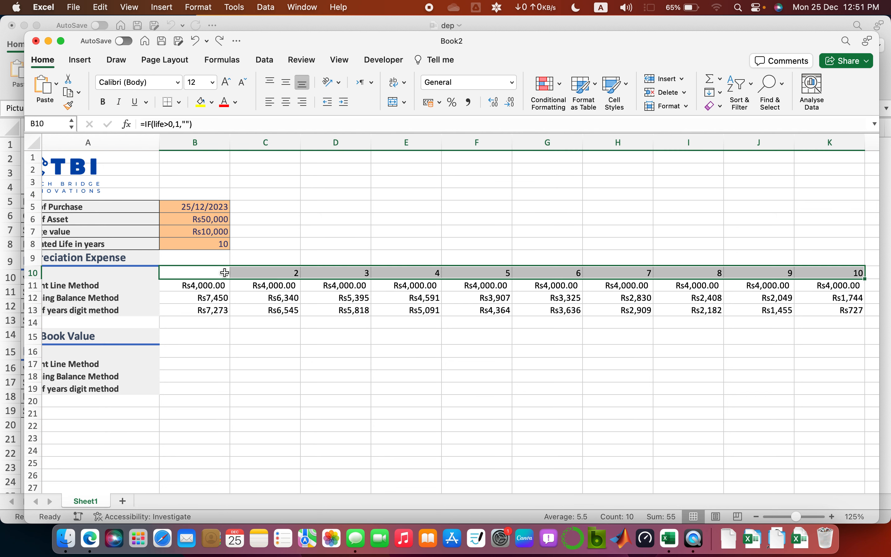
pyautogui.click(546, 84)
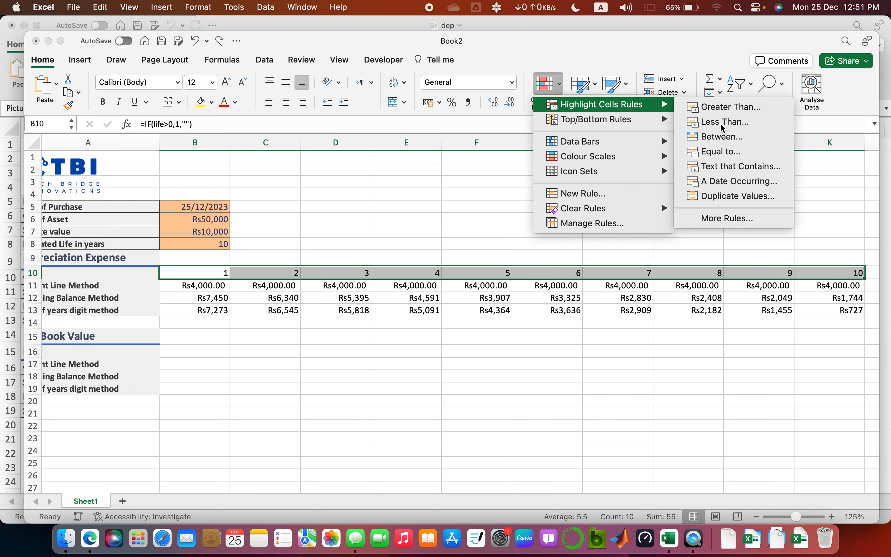
pyautogui.click(606, 252)
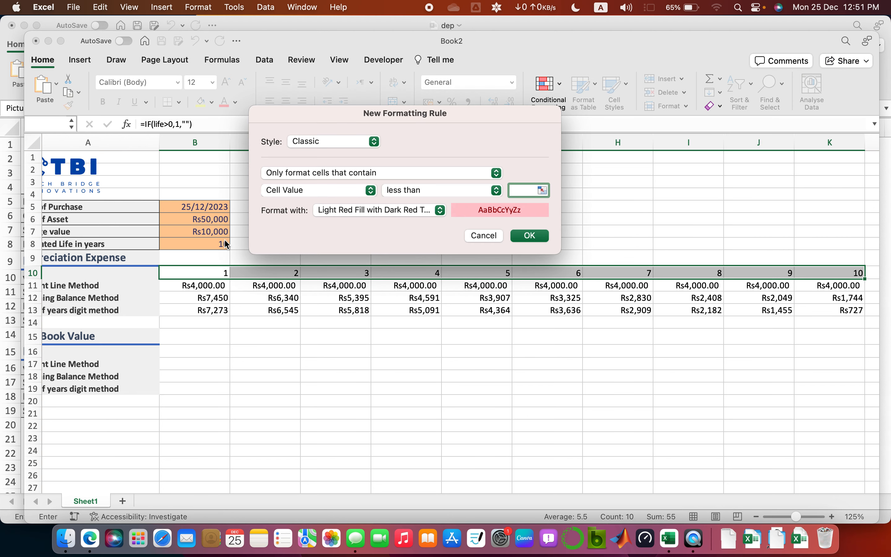
pyautogui.click(188, 243)
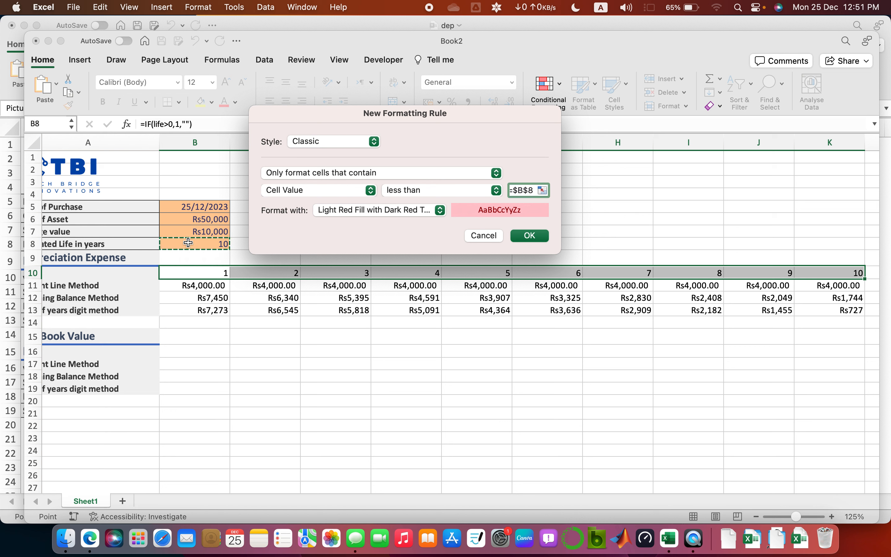
pyautogui.click(423, 189)
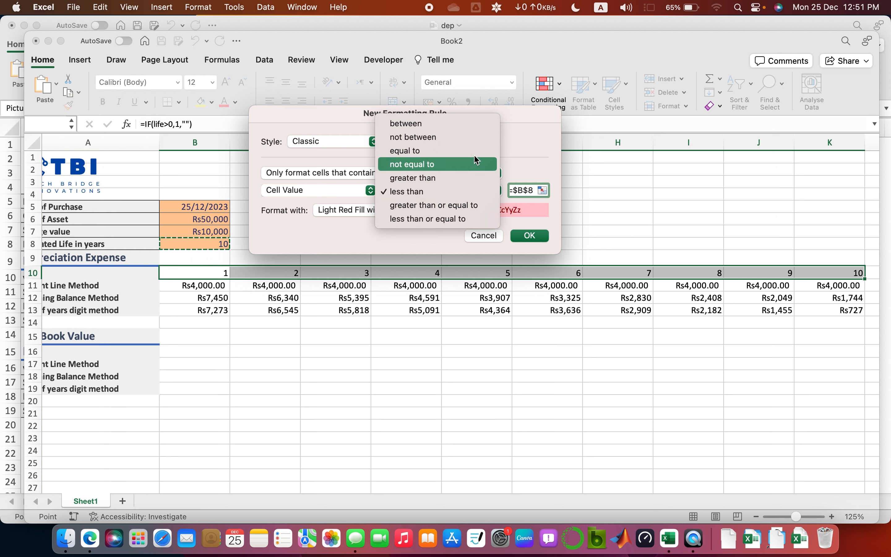
pyautogui.click(460, 219)
pyautogui.click(543, 237)
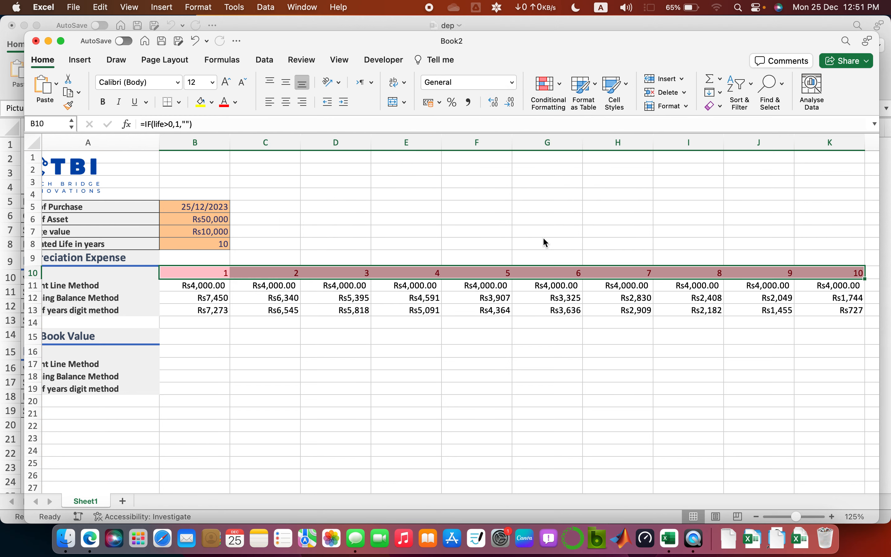
pyautogui.click(515, 221)
# Step: Test the Year row formatting by setting the estimated life in B8 to 5, 2 and back to 10 years
pyautogui.click(223, 245)
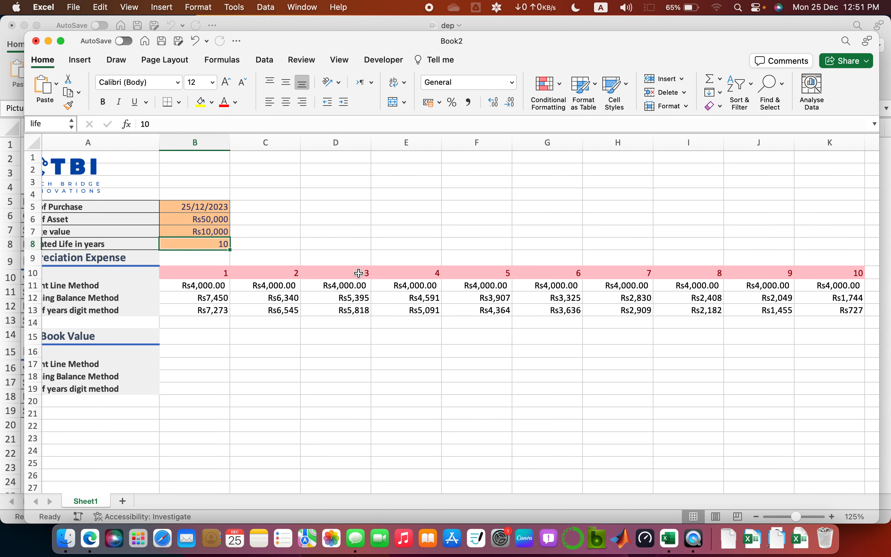
pyautogui.write('5')
pyautogui.press('Return')
pyautogui.press('Up')
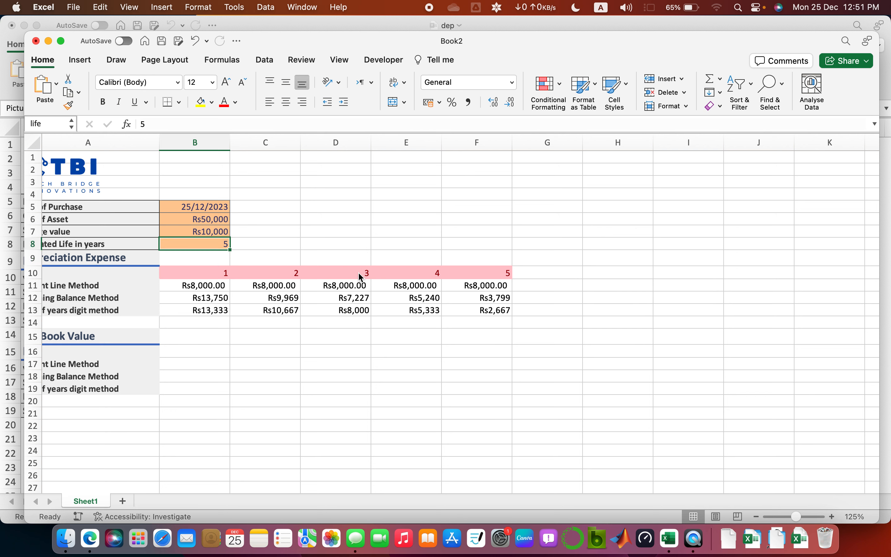
pyautogui.write('2')
pyautogui.press('Return')
pyautogui.press('Up')
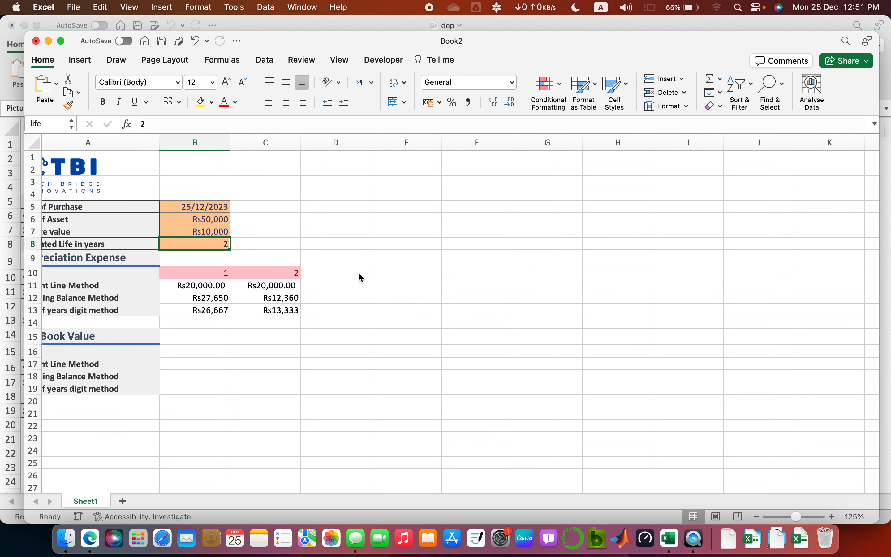
pyautogui.write('10')
pyautogui.press('Return')
pyautogui.press('Up')
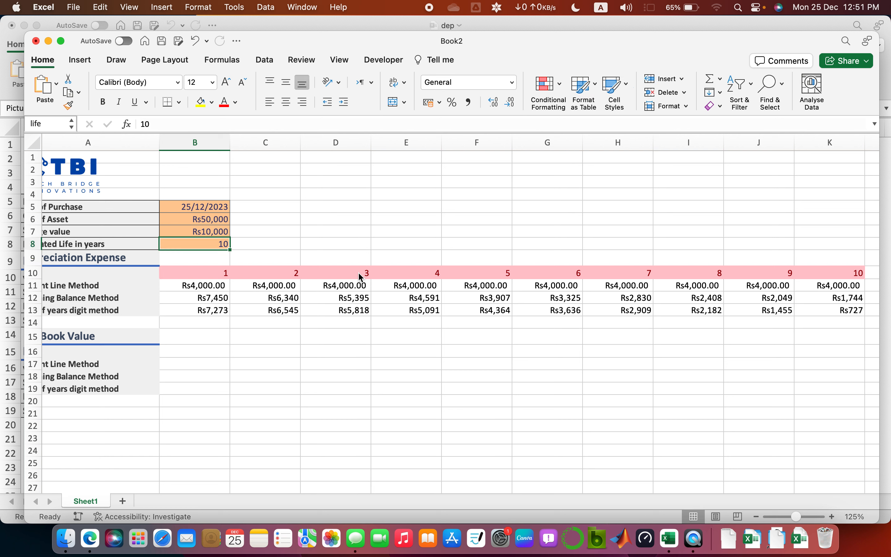
# Step: Copy the Year row and three depreciation method rows B10:K13 into the Net Book Value section starting at B16
pyautogui.press('Down')
pyautogui.press('Down')
pyautogui.press('Down')
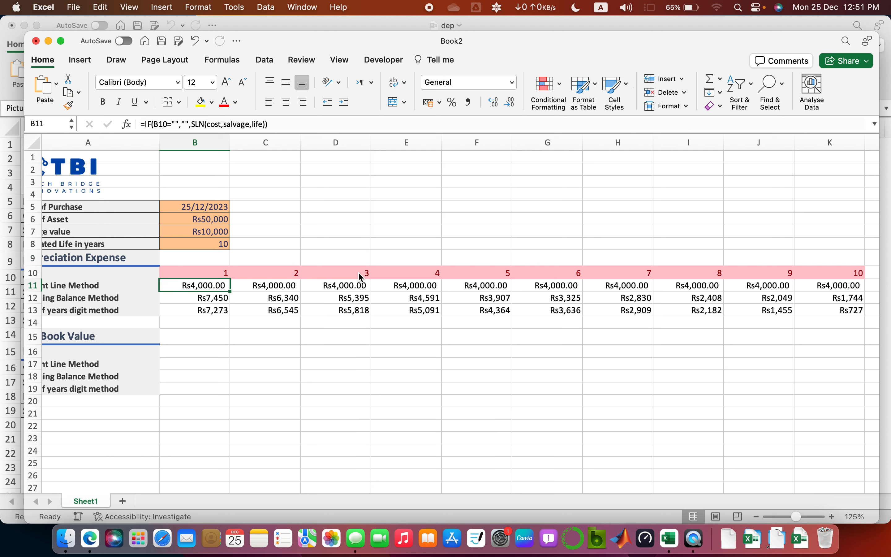
pyautogui.press('Up')
pyautogui.hotkey('shift', 'Right')
pyautogui.hotkey('shift', 'Right')
pyautogui.hotkey('shift', 'Right')
pyautogui.hotkey('shift', 'Right')
pyautogui.hotkey('shift', 'Right')
pyautogui.hotkey('shift', 'Right')
pyautogui.hotkey('shift', 'Right')
pyautogui.hotkey('shift', 'Right')
pyautogui.hotkey('shift', 'Right')
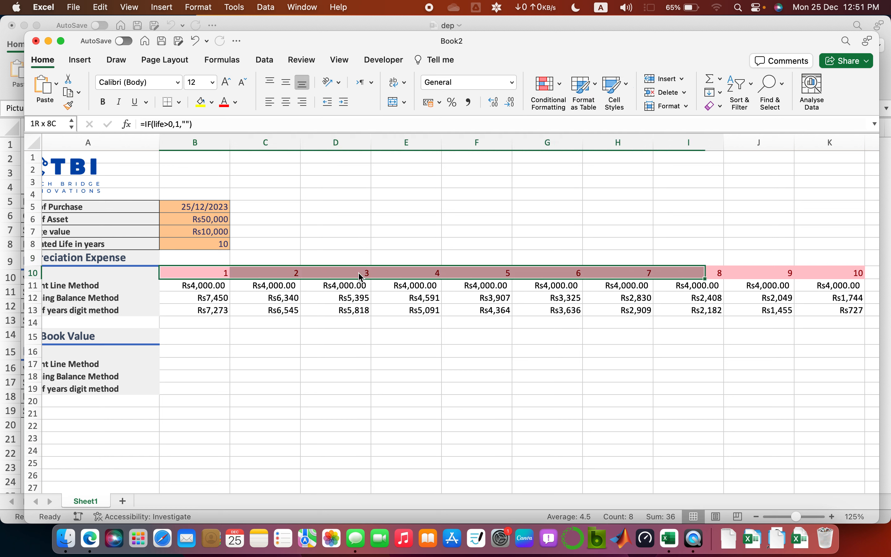
pyautogui.hotkey('shift', 'Down')
pyautogui.hotkey('shift', 'Down')
pyautogui.hotkey('shift', 'Down')
pyautogui.press('super+c')
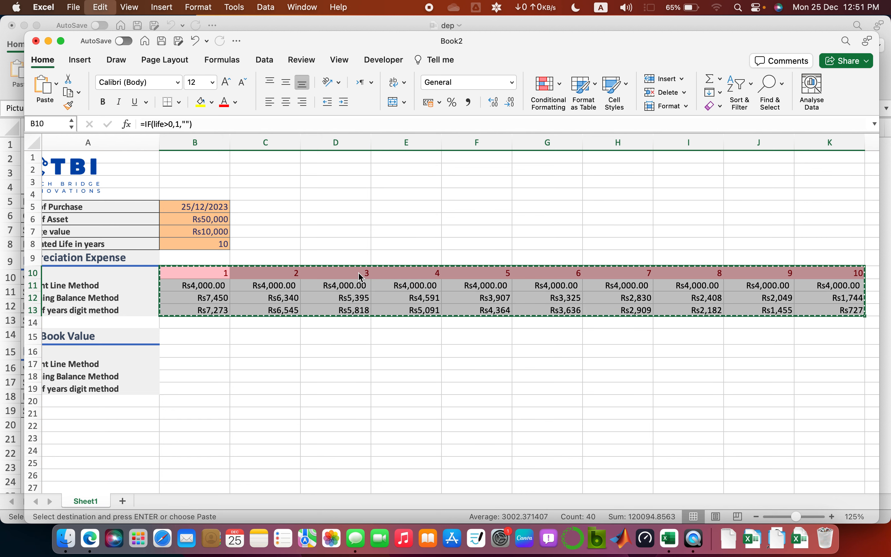
pyautogui.press('Down')
pyautogui.press('Down')
pyautogui.press('Down')
pyautogui.press('Down')
pyautogui.press('Down')
pyautogui.press('Down')
pyautogui.press('super+v')
pyautogui.press('Down')
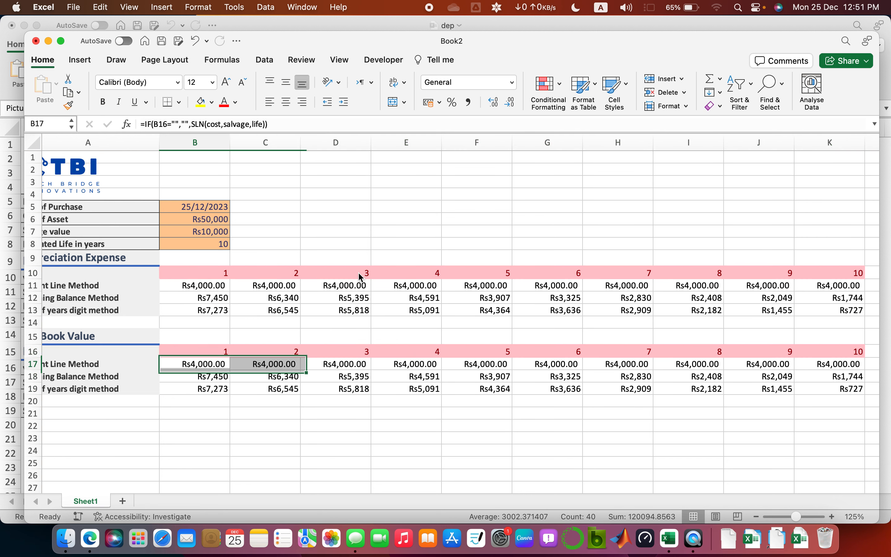
# Step: Change the year 1 straight line net book value in B17 to =IF(B16="","",cost-B11)
pyautogui.press('Up')
pyautogui.press('Up')
pyautogui.press('Down')
pyautogui.press('Down')
pyautogui.press('Left')
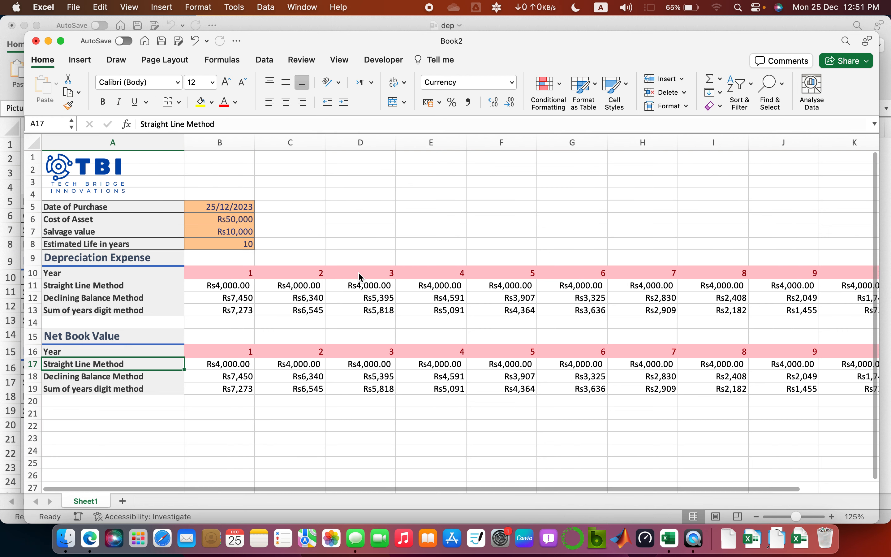
pyautogui.press('Right')
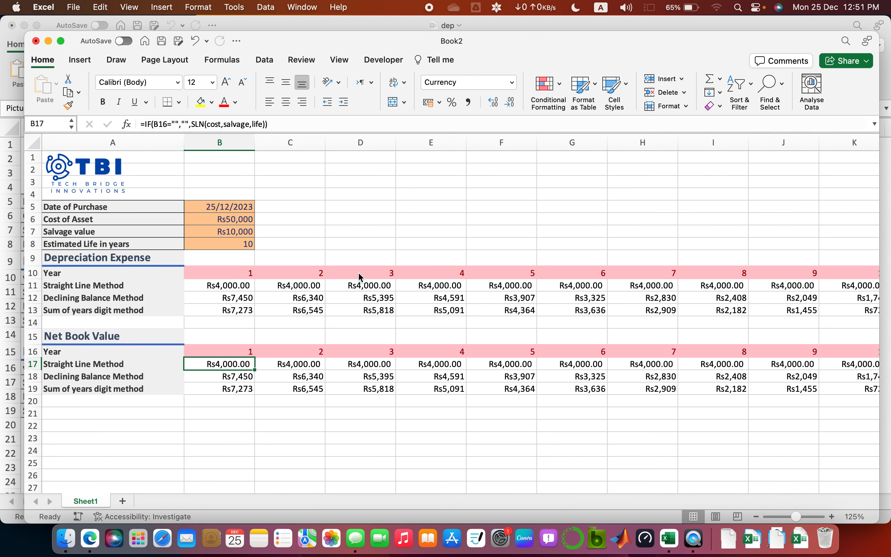
pyautogui.moveTo(193, 124); pyautogui.dragTo(266, 124)
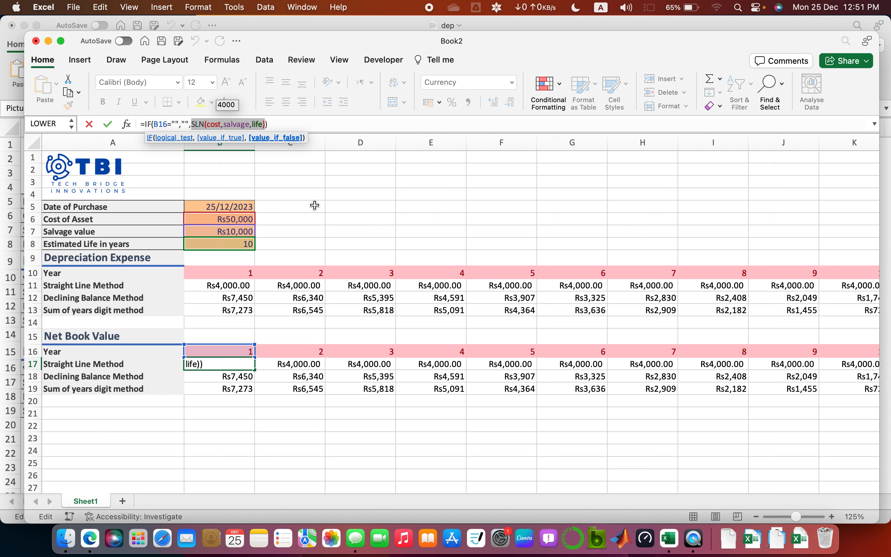
pyautogui.write('cost')
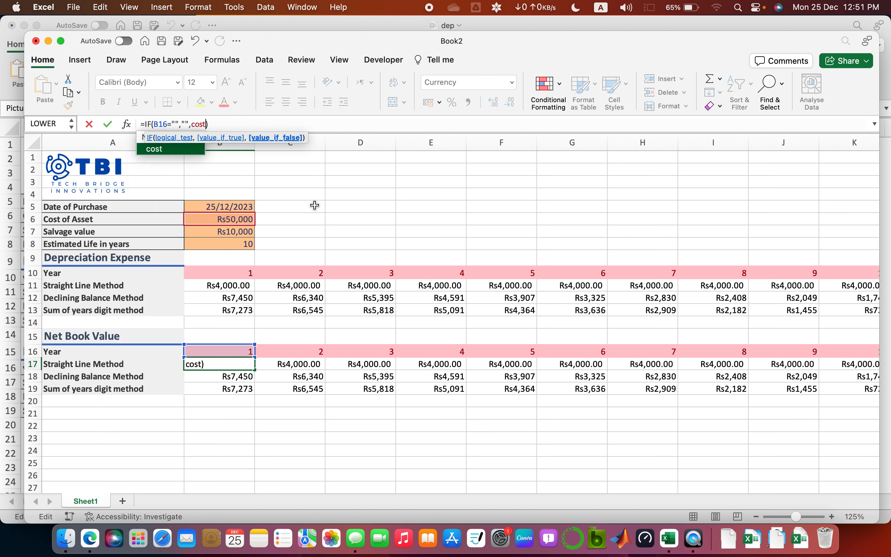
pyautogui.write('-')
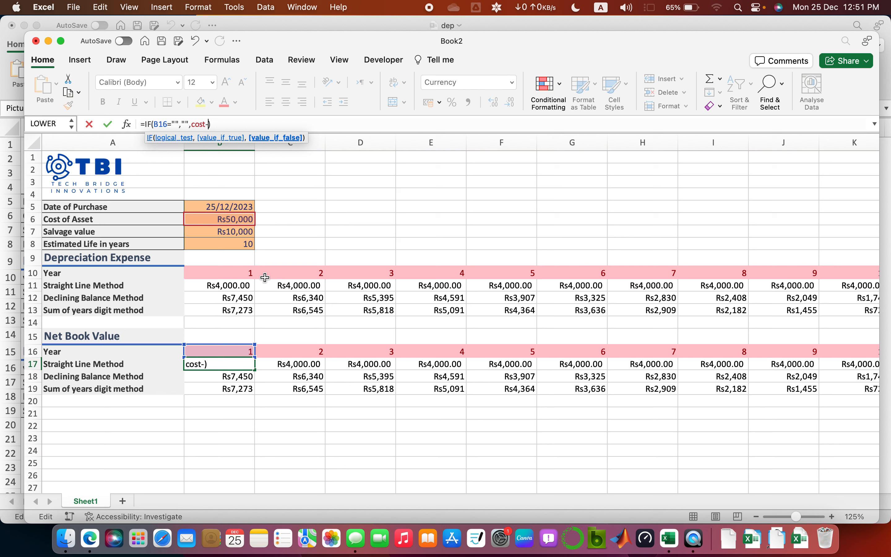
pyautogui.click(234, 286)
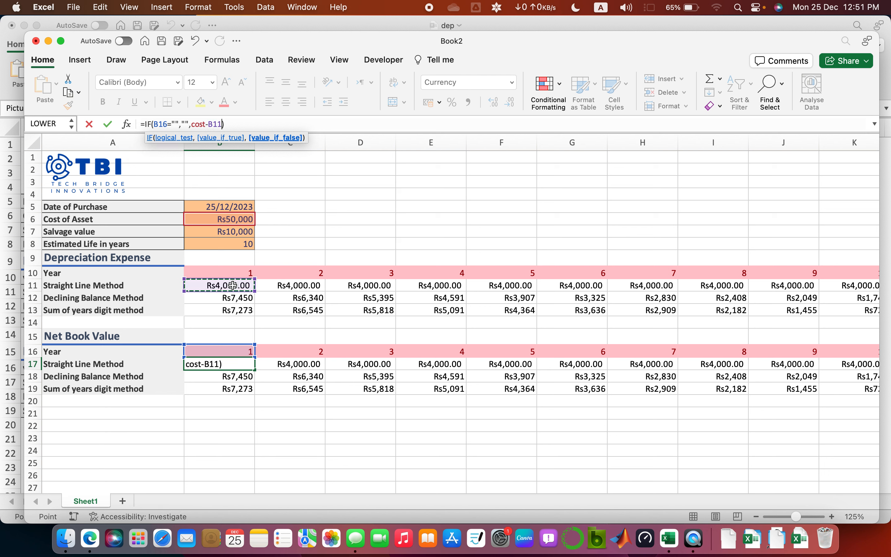
pyautogui.press('Return')
pyautogui.press('Up')
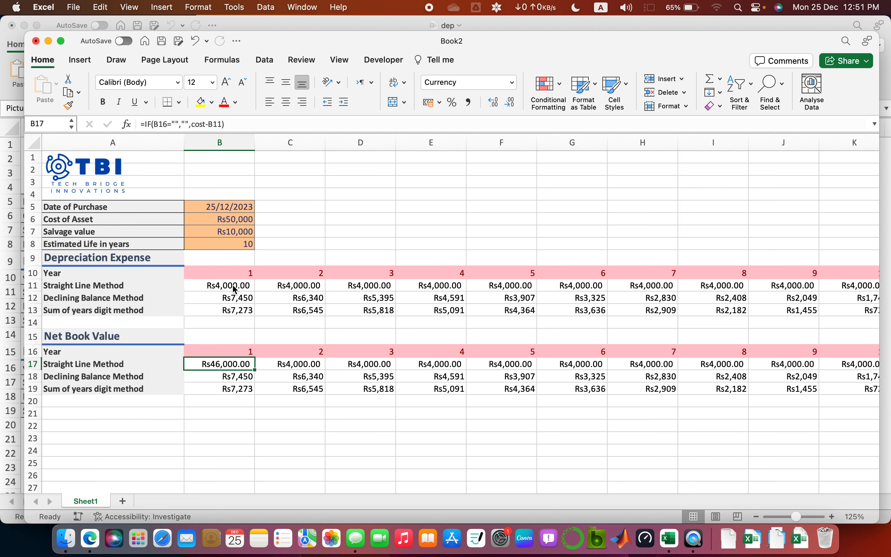
# Step: Change the year 2 straight line net book value in C17 to =IF(C16="","",B17-C11) and fill it across to K17
pyautogui.press('Right')
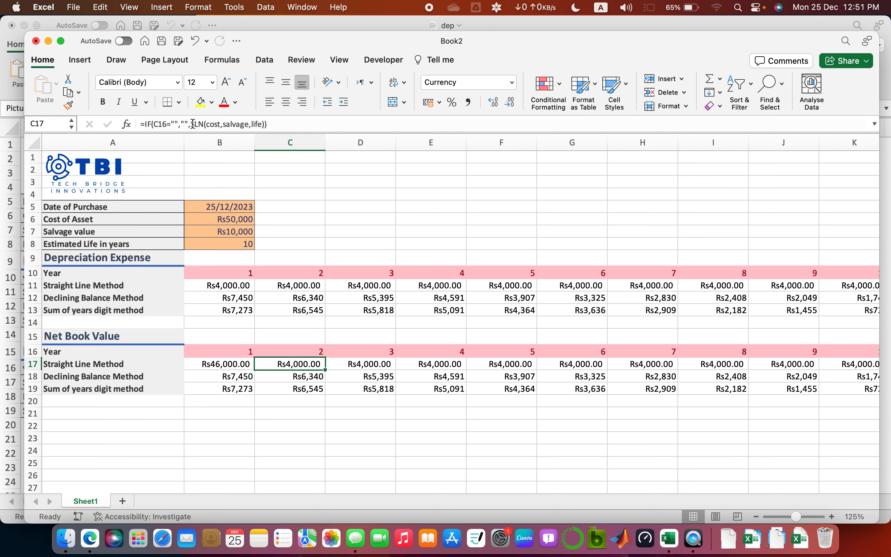
pyautogui.moveTo(192, 125); pyautogui.dragTo(265, 124)
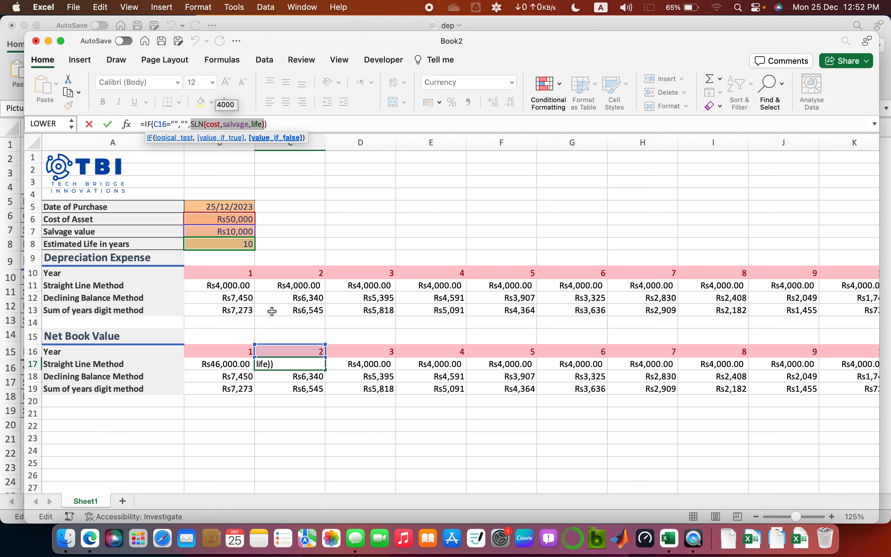
pyautogui.click(225, 365)
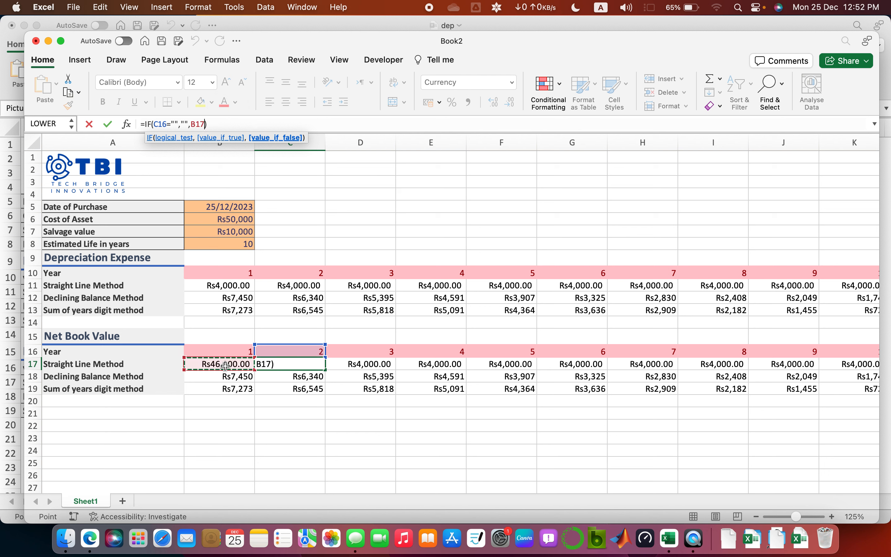
pyautogui.write('-')
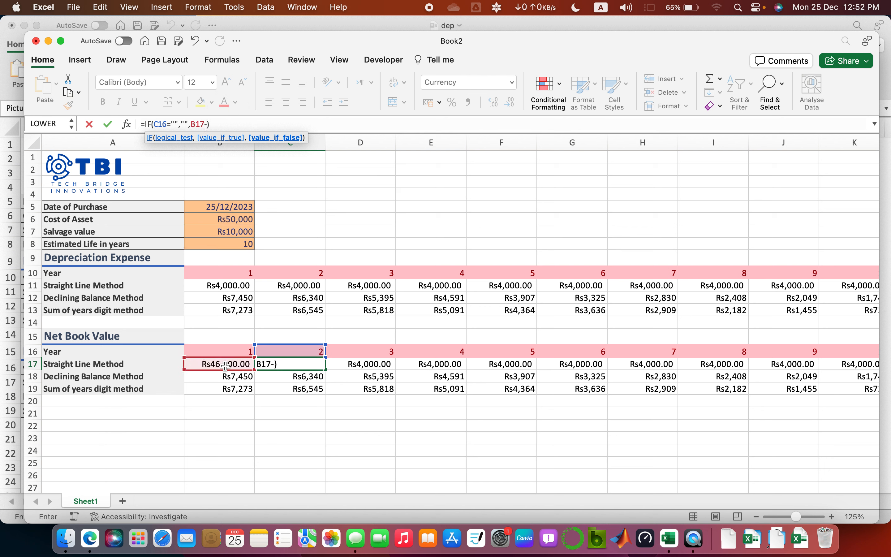
pyautogui.click(309, 287)
pyautogui.press('Return')
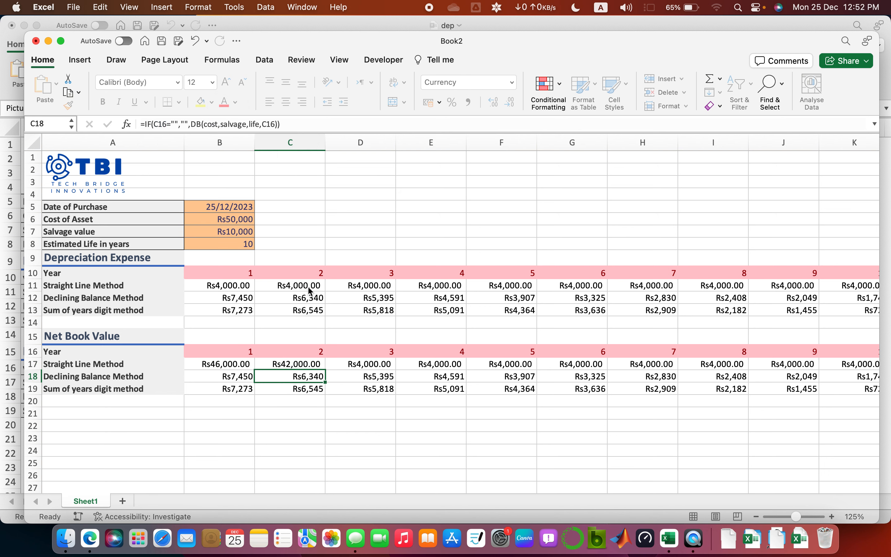
pyautogui.press('Up')
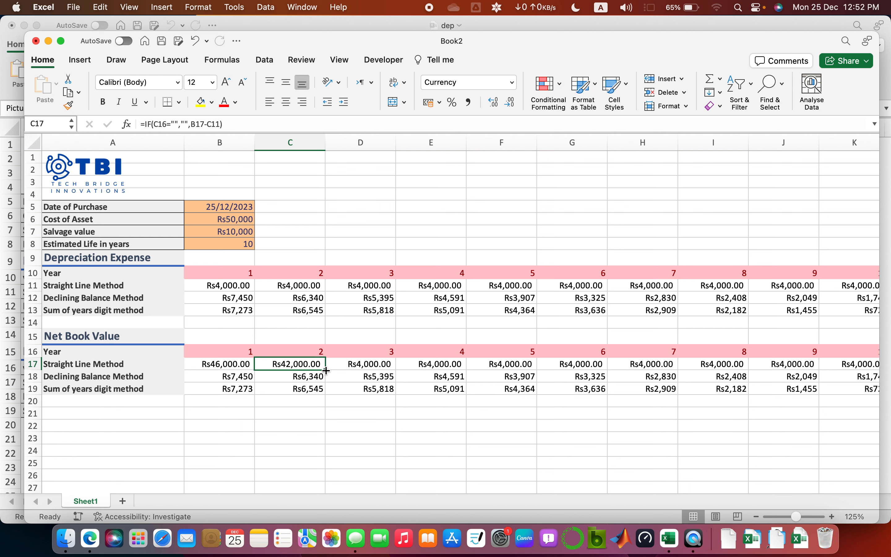
pyautogui.moveTo(330, 368); pyautogui.dragTo(745, 381)
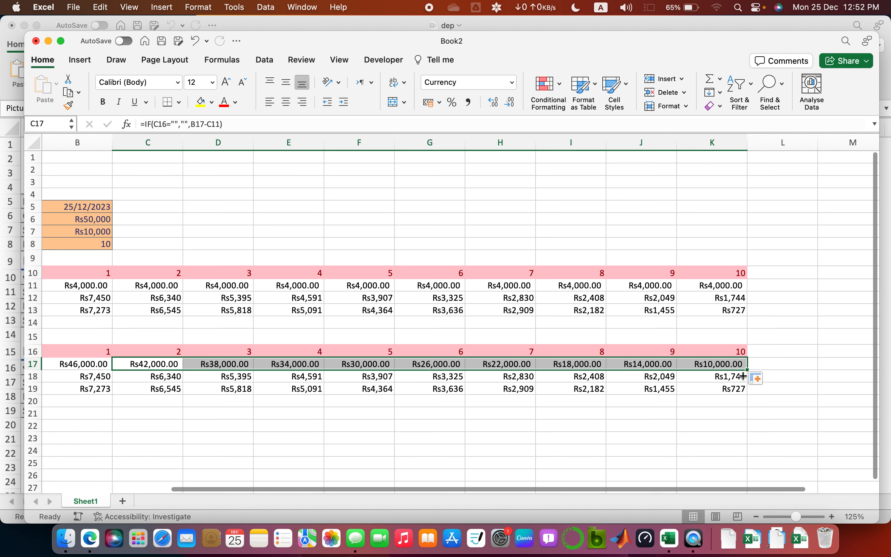
# Step: Review the straight line net book value formulas along row 17 through year 10
pyautogui.hscroll(-3, 743, 376)
pyautogui.press('Right')
pyautogui.press('Right')
pyautogui.press('Right')
pyautogui.press('Right')
pyautogui.press('Right')
pyautogui.press('Right')
pyautogui.press('Right')
pyautogui.press('Right')
pyautogui.press('Right')
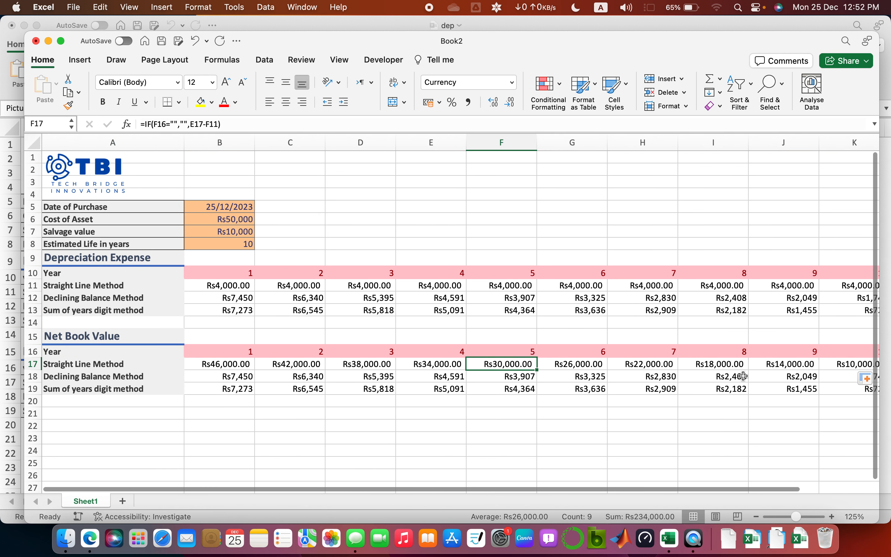
pyautogui.hscroll(1, 743, 375)
pyautogui.press('Left')
pyautogui.press('Left')
pyautogui.press('Left')
pyautogui.press('Left')
pyautogui.press('Left')
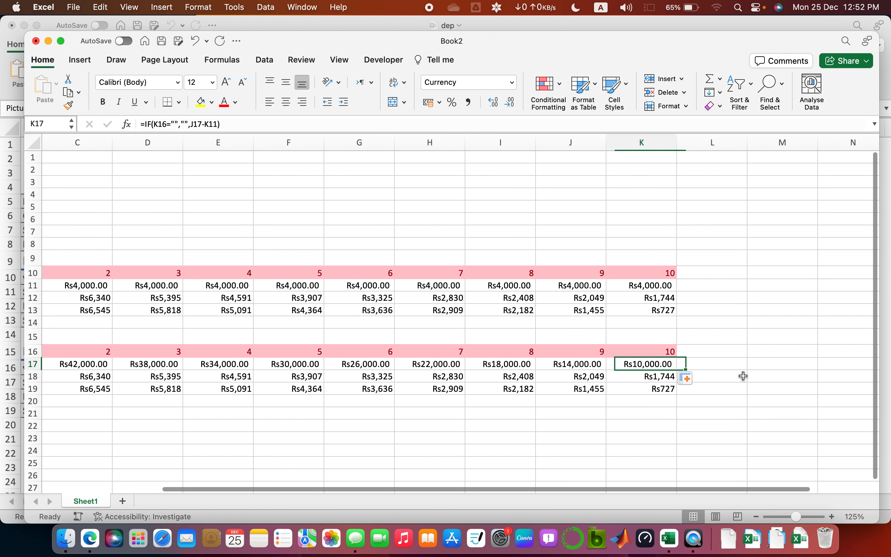
pyautogui.press('Left')
pyautogui.press('Left')
pyautogui.press('Left')
pyautogui.press('Left')
pyautogui.press('Left')
pyautogui.press('Left')
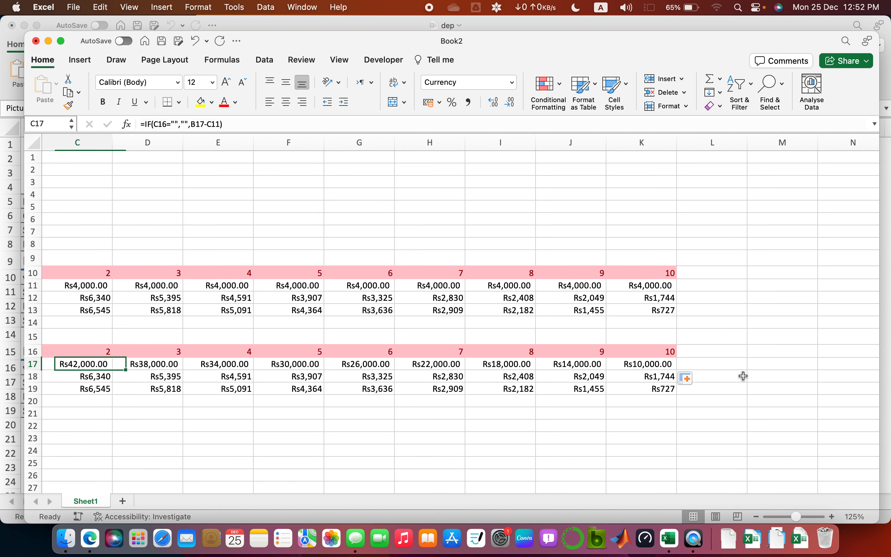
pyautogui.press('Right')
pyautogui.press('Down')
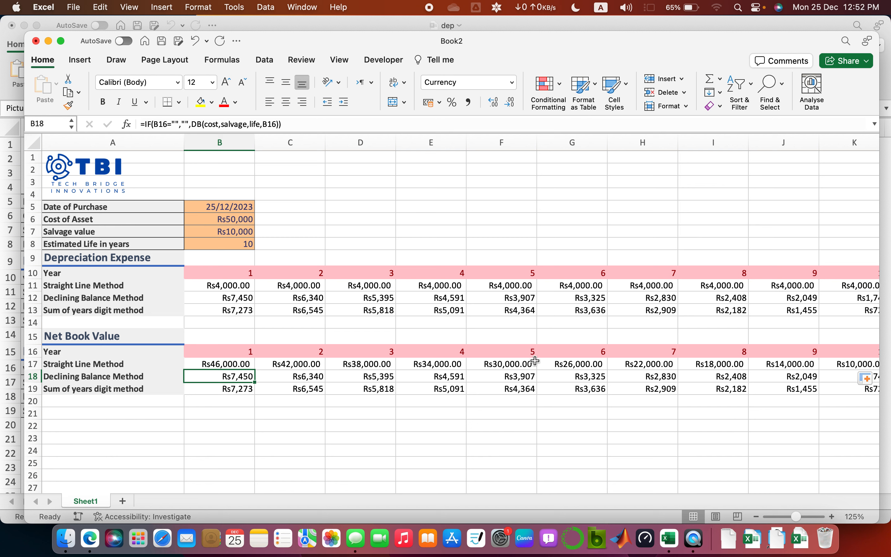
# Step: Change the year 1 declining balance net book value in B18 to =IF(B16="","",cost-B12)
pyautogui.press('Up')
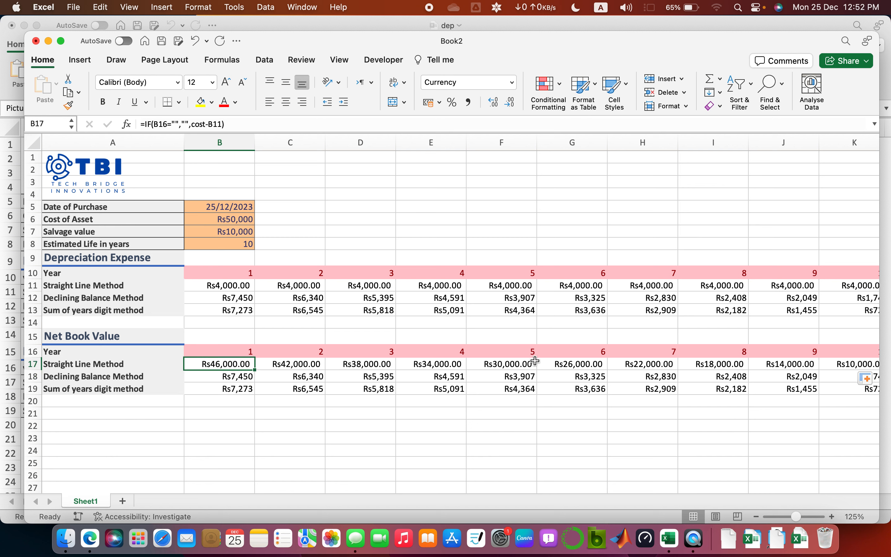
pyautogui.tripleClick(252, 120)
pyautogui.press('Escape')
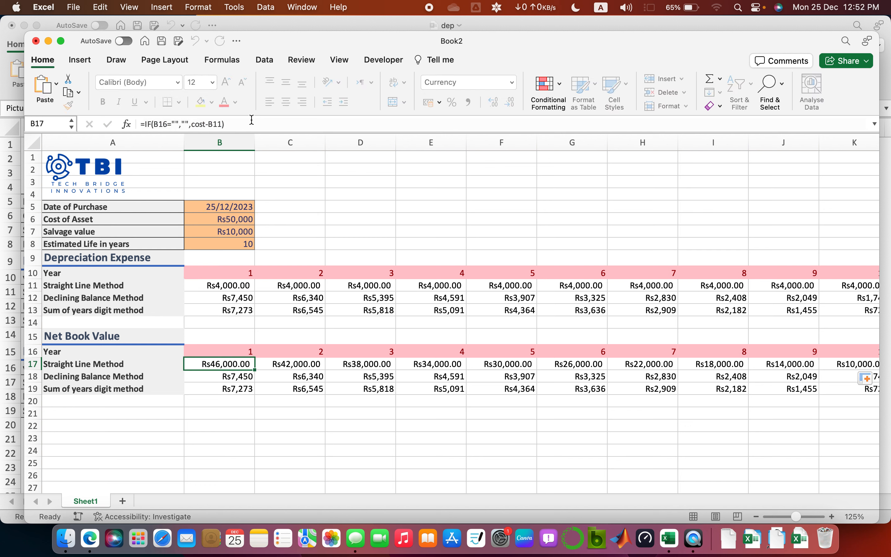
pyautogui.press('Down')
pyautogui.tripleClick(326, 125)
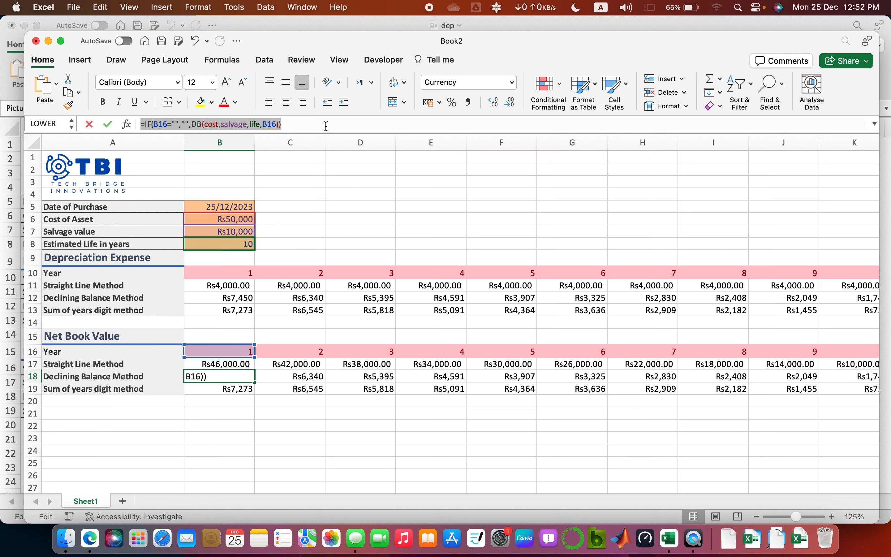
pyautogui.press('super+v')
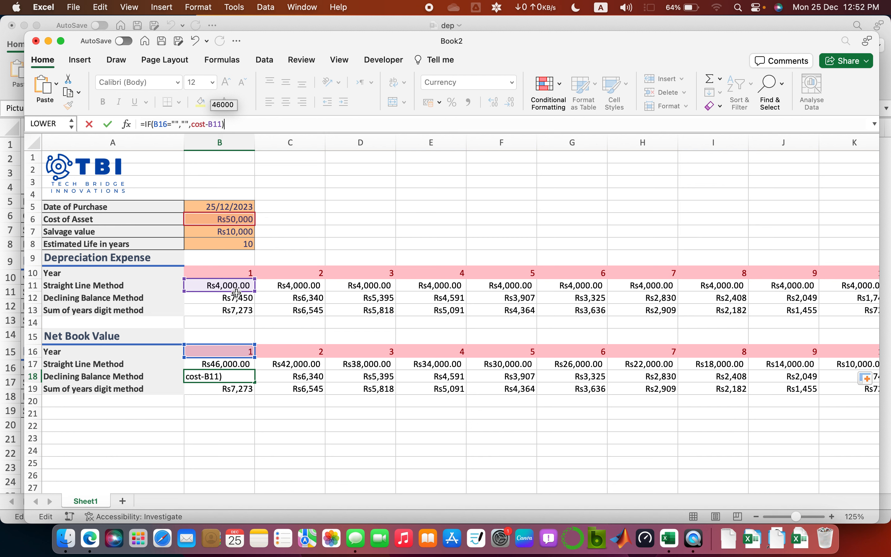
pyautogui.moveTo(237, 294); pyautogui.dragTo(238, 303)
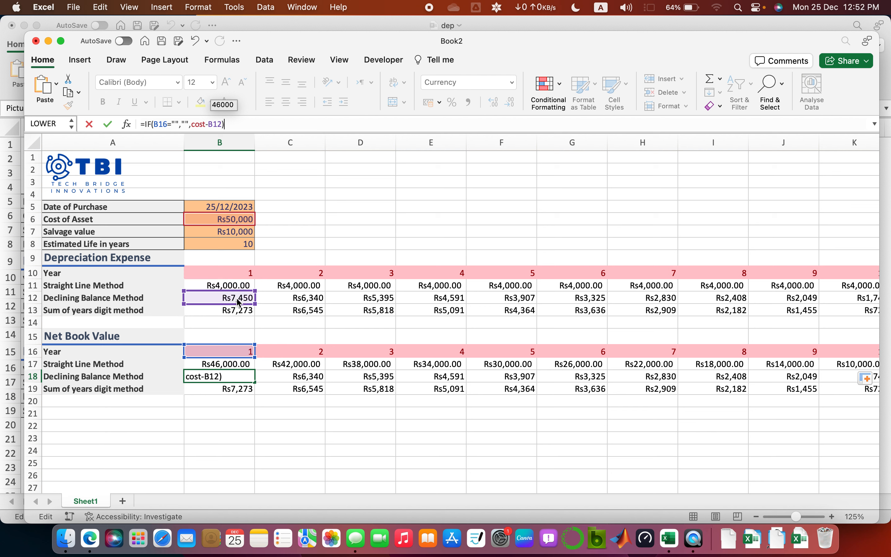
pyautogui.press('Return')
pyautogui.press('Up')
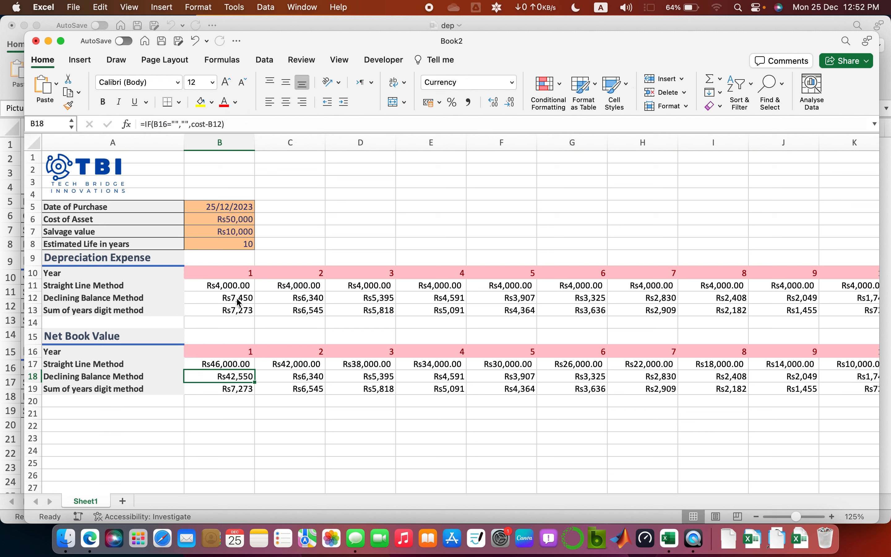
# Step: Change the year 2 declining balance net book value in C18 to =IF(C16="","",B18-C12)
pyautogui.press('Right')
pyautogui.click(321, 296)
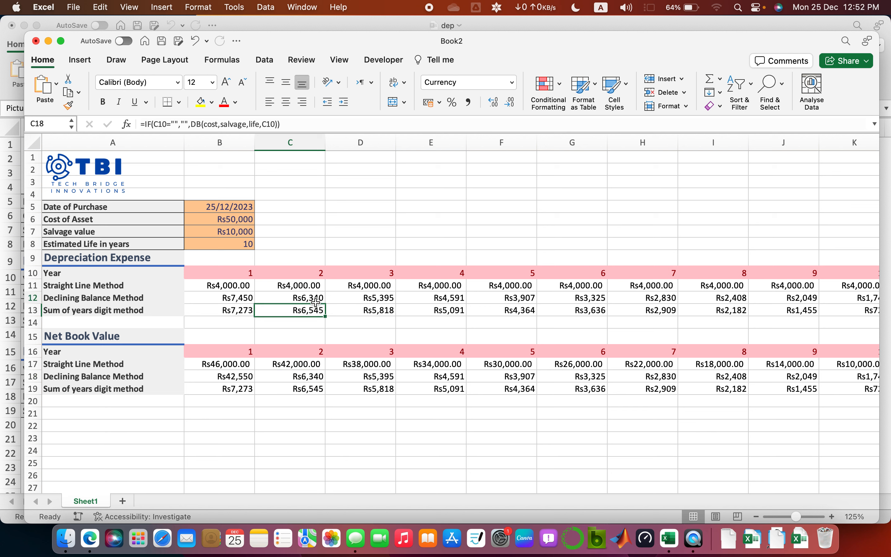
pyautogui.click(307, 367)
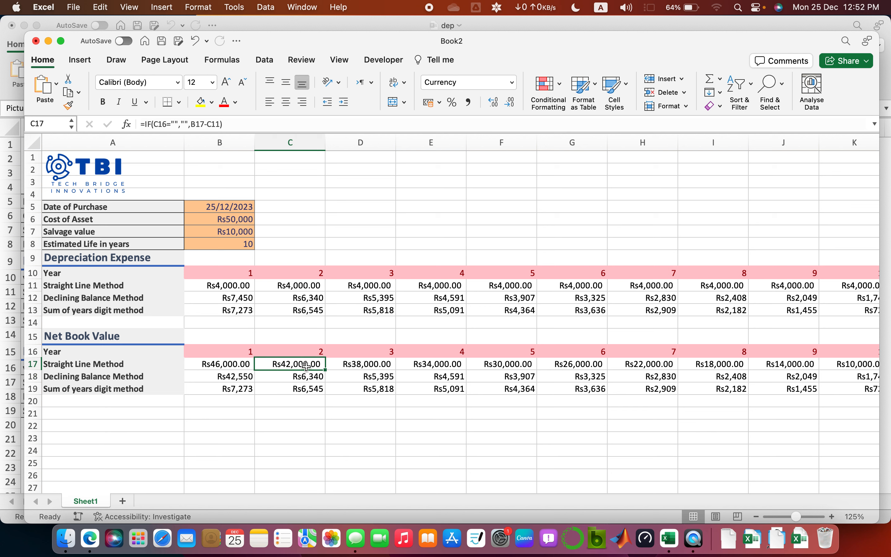
pyautogui.tripleClick(257, 127)
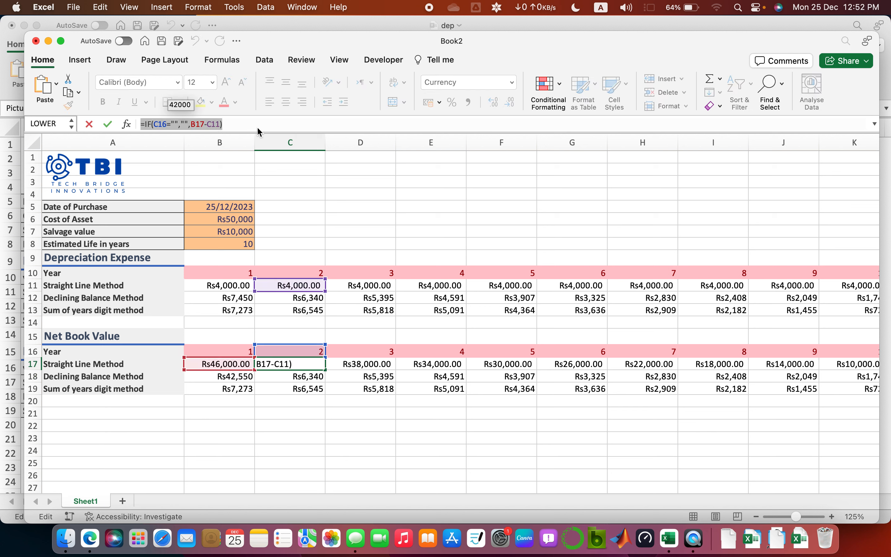
pyautogui.press('Escape')
pyautogui.click(284, 375)
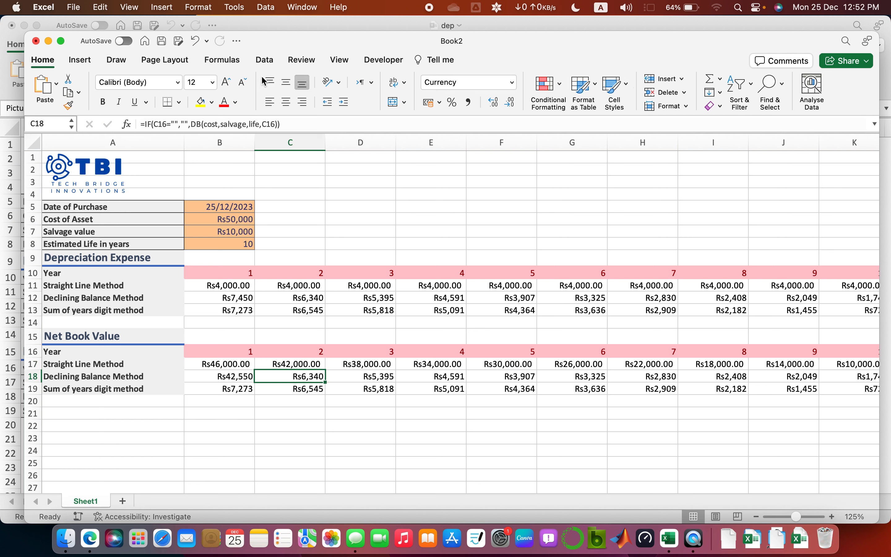
pyautogui.tripleClick(293, 124)
pyautogui.press('super+v')
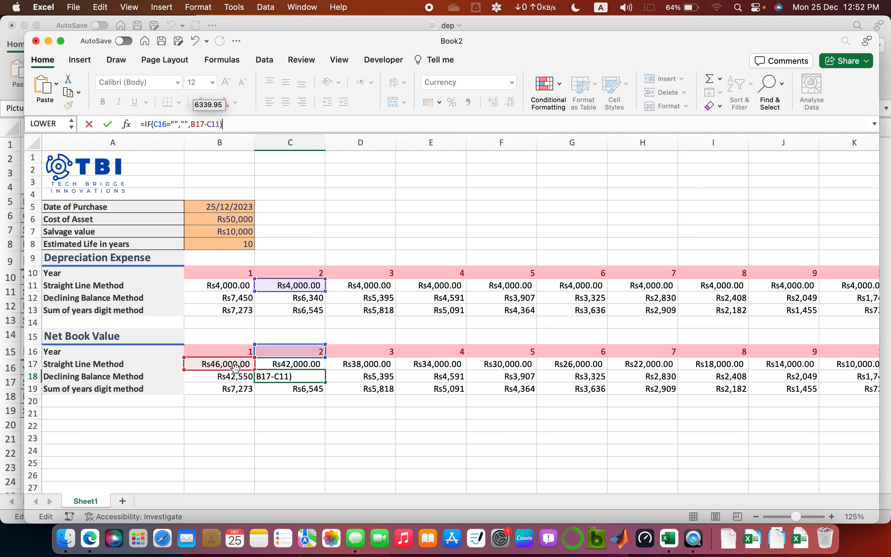
pyautogui.moveTo(234, 370); pyautogui.dragTo(236, 377)
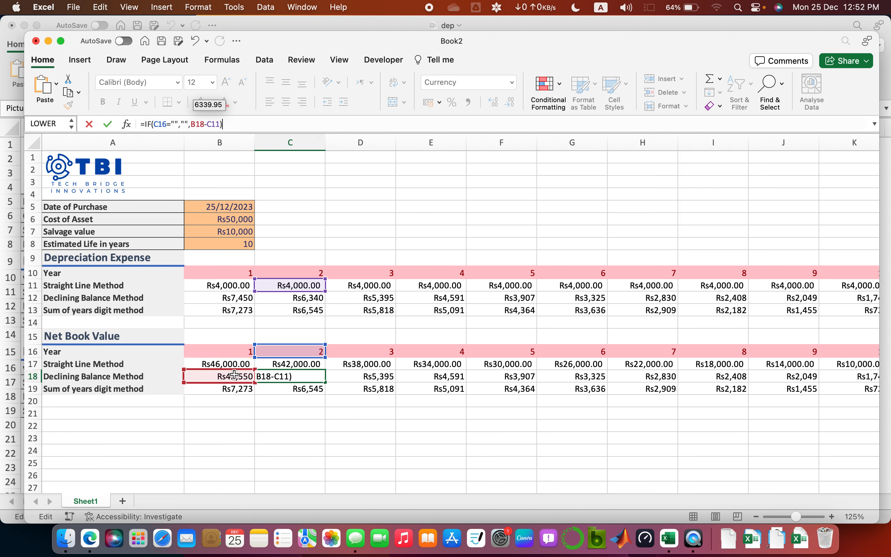
pyautogui.moveTo(293, 294); pyautogui.dragTo(296, 300)
pyautogui.press('Return')
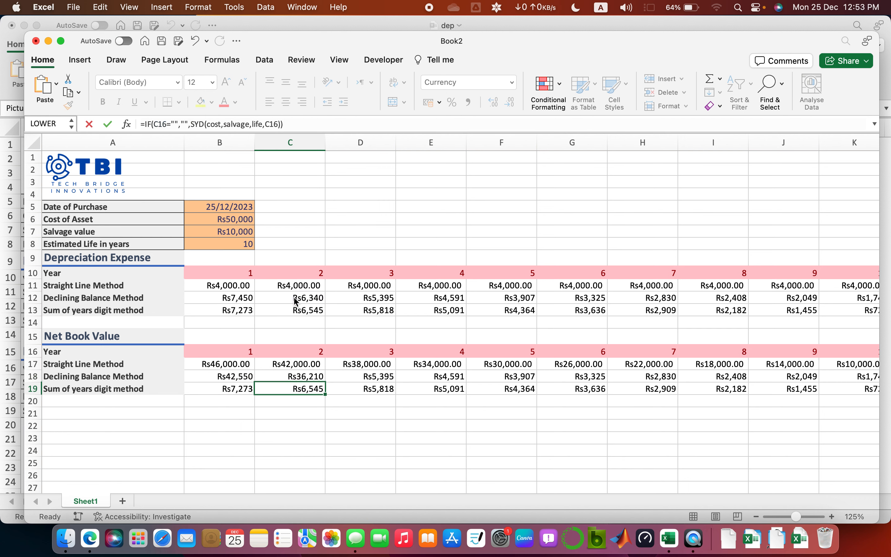
# Step: Fill the declining balance net book value formula from C18 across to K18
pyautogui.press('Up')
pyautogui.hotkey('ctrl', 'shift', 'Right')
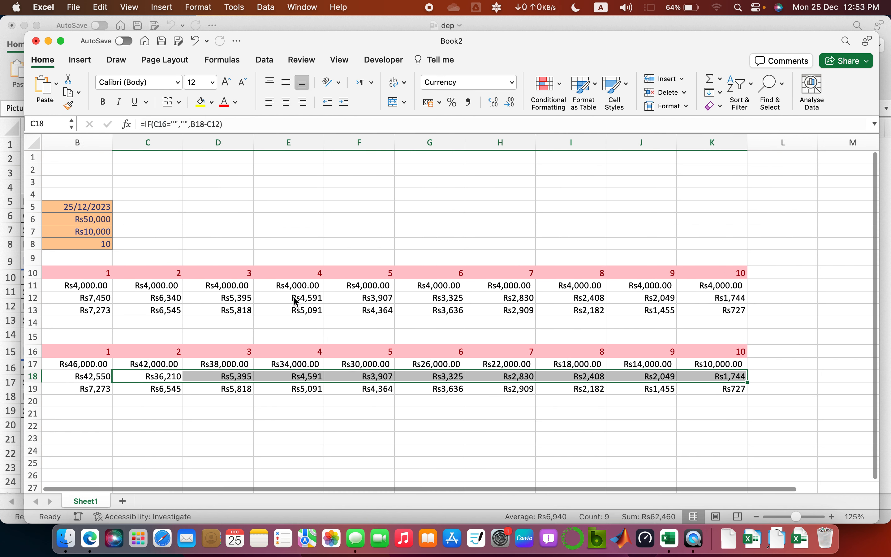
pyautogui.hotkey('ctrl', 'r')
pyautogui.press('Home')
pyautogui.press('Right')
pyautogui.press('Right')
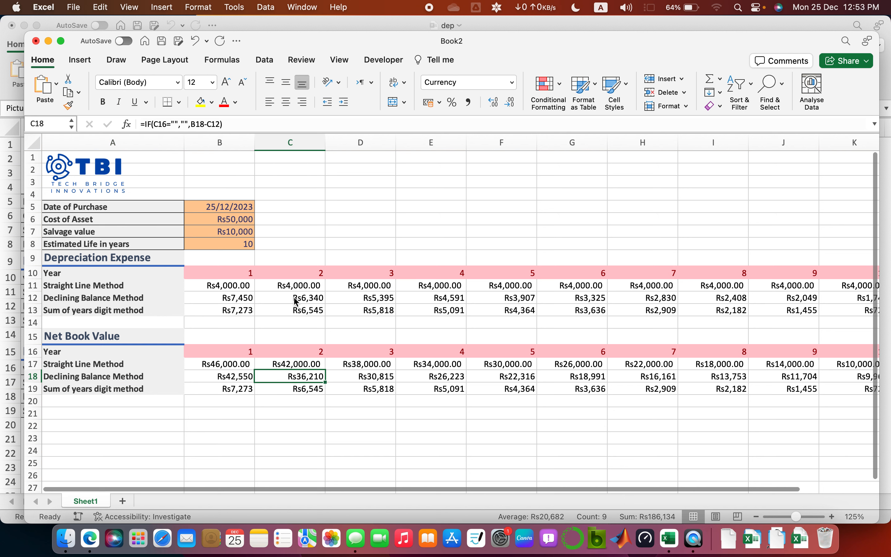
# Step: Change the year 1 sum-of-years net book value in B19 to =IF(B16="","",cost-B13), reusing the formula from B18
pyautogui.press('Down')
pyautogui.press('Left')
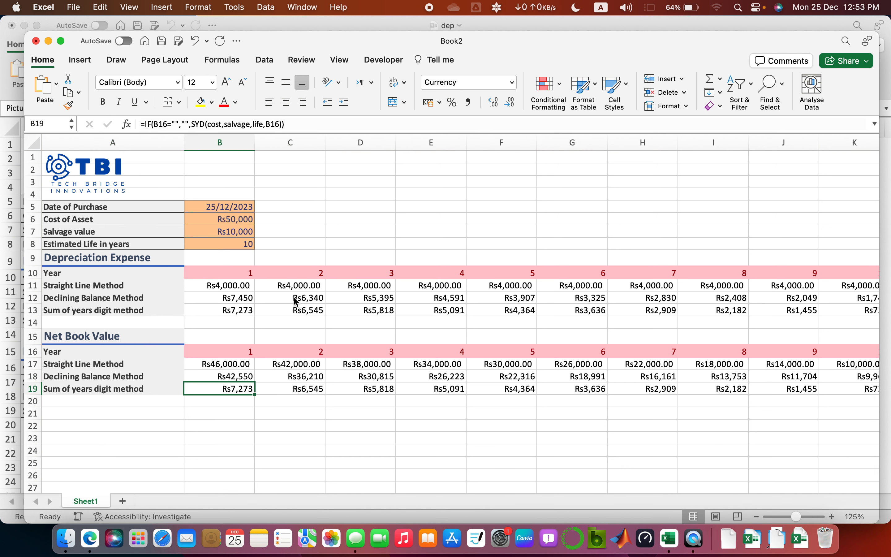
pyautogui.press('Right')
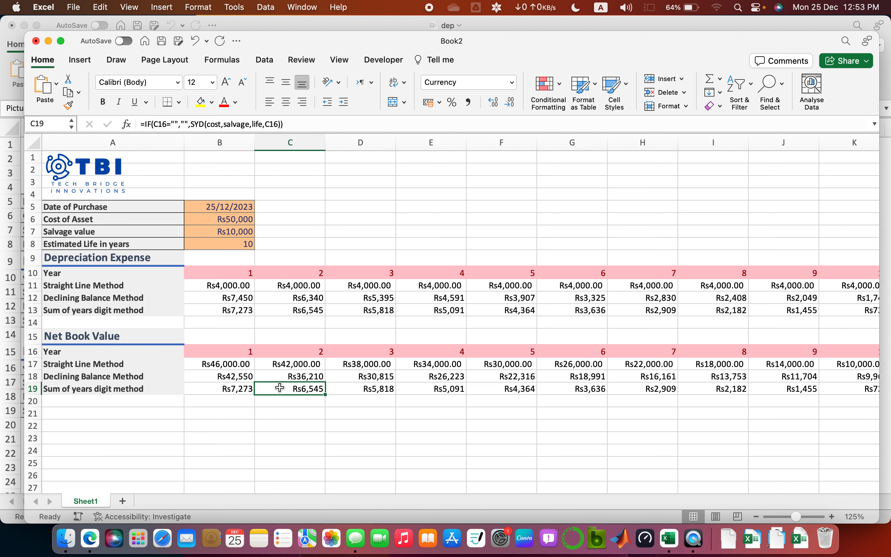
pyautogui.press('Up')
pyautogui.press('Left')
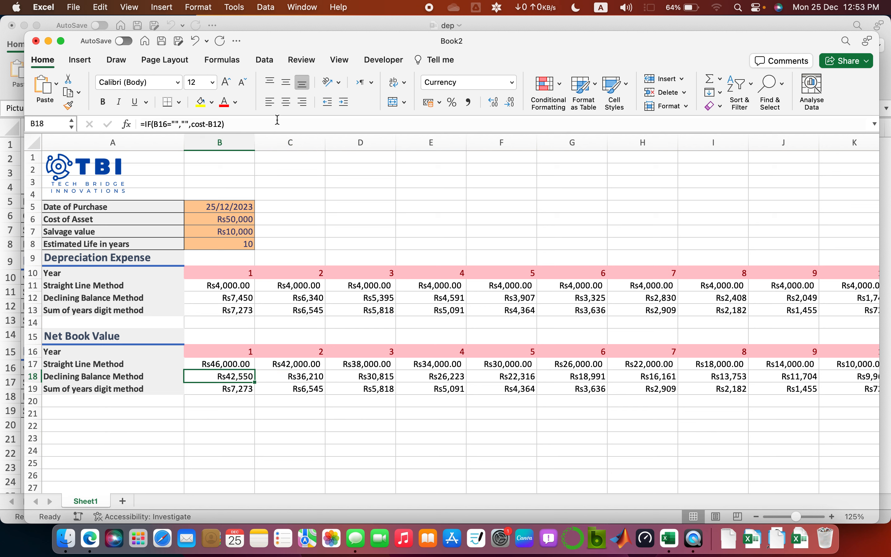
pyautogui.tripleClick(269, 126)
pyautogui.press('super+c')
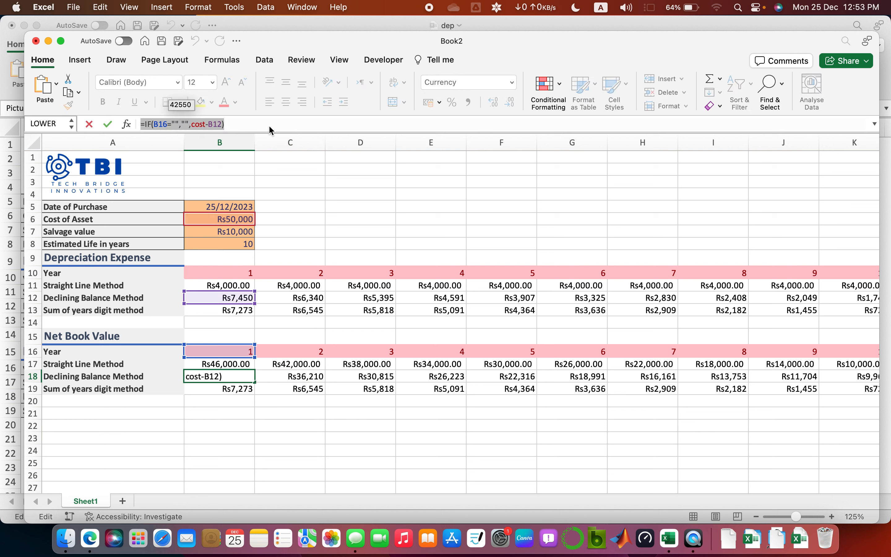
pyautogui.press('Escape')
pyautogui.press('Down')
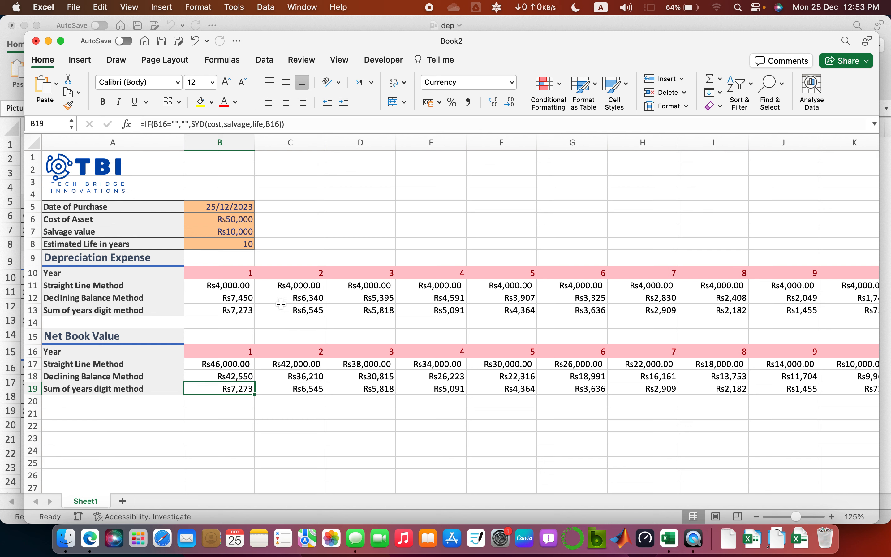
pyautogui.tripleClick(342, 121)
pyautogui.press('super+v')
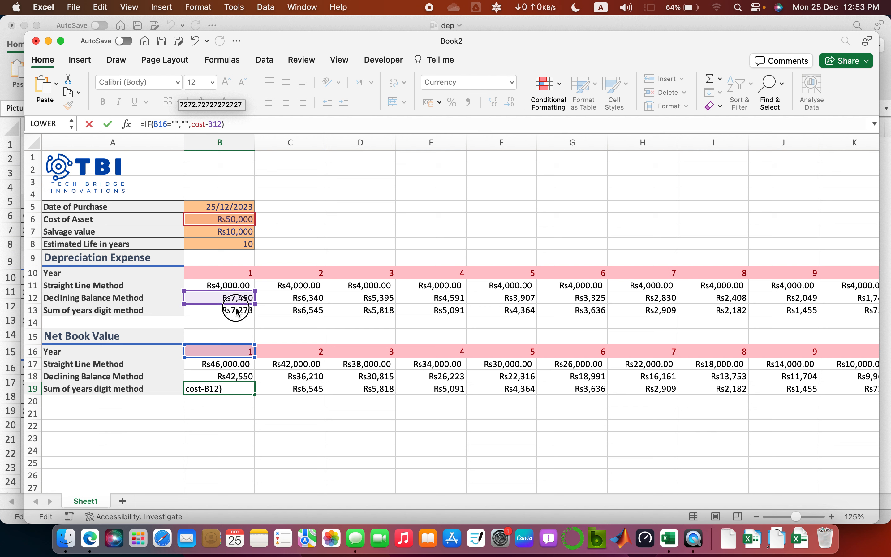
pyautogui.click(236, 311)
pyautogui.press('Return')
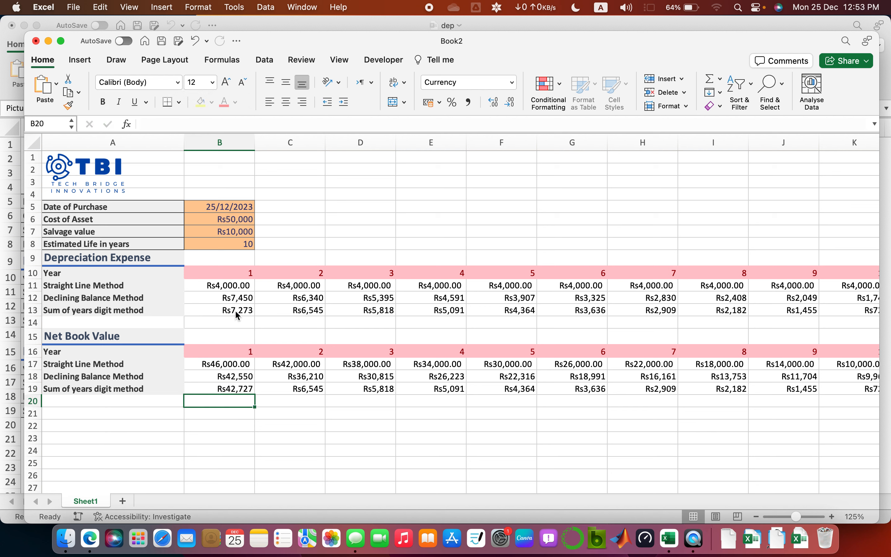
# Step: Change the year 2 sum-of-years net book value in C19 to =IF(C16="","",B19-C13), reusing the formula from C18
pyautogui.press('Up')
pyautogui.press('Right')
pyautogui.press('Up')
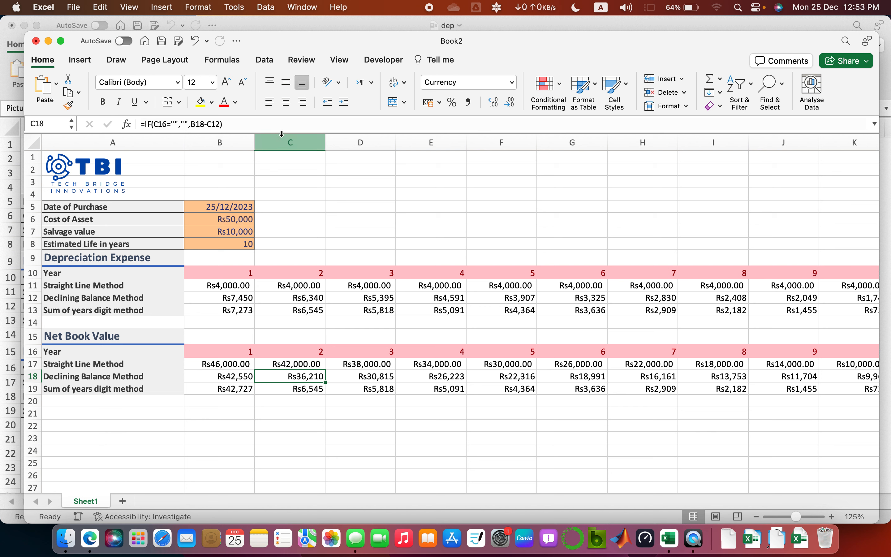
pyautogui.click(283, 121)
pyautogui.tripleClick(283, 121)
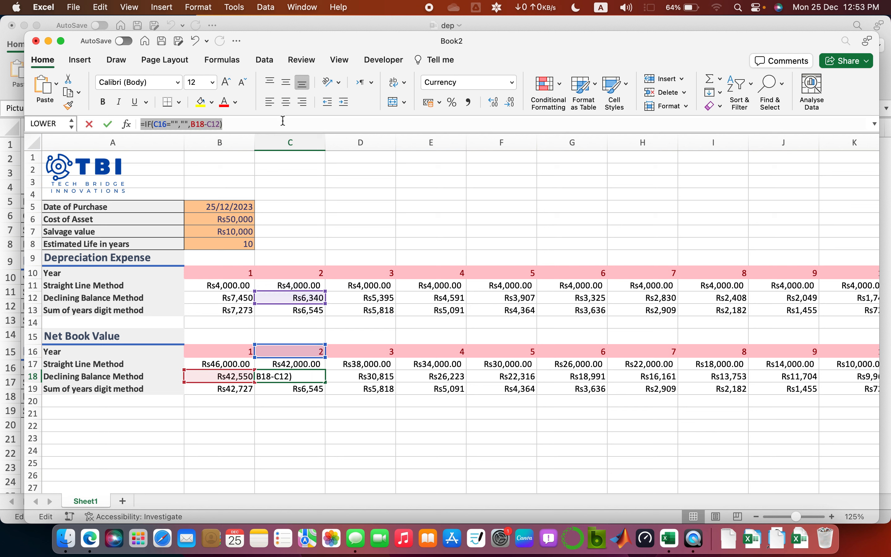
pyautogui.press('Escape')
pyautogui.press('Down')
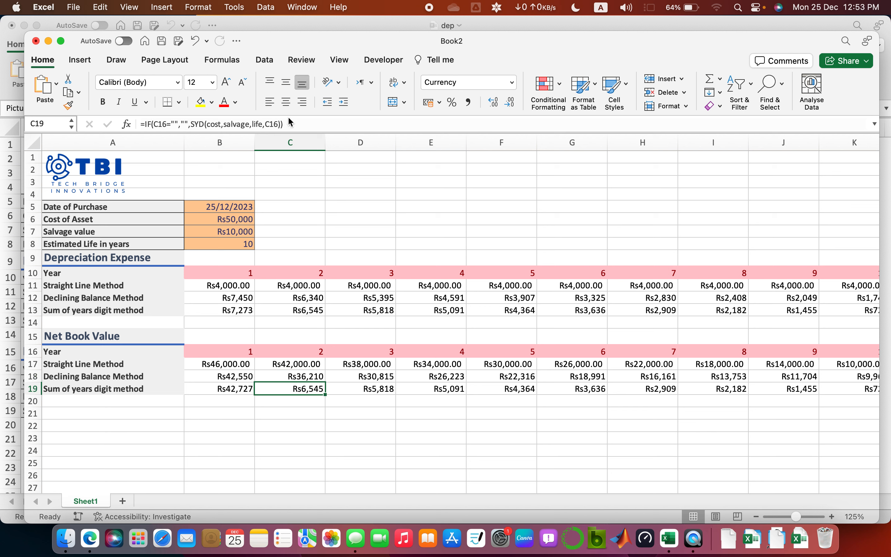
pyautogui.click(290, 124)
pyautogui.tripleClick(291, 124)
pyautogui.press('super+v')
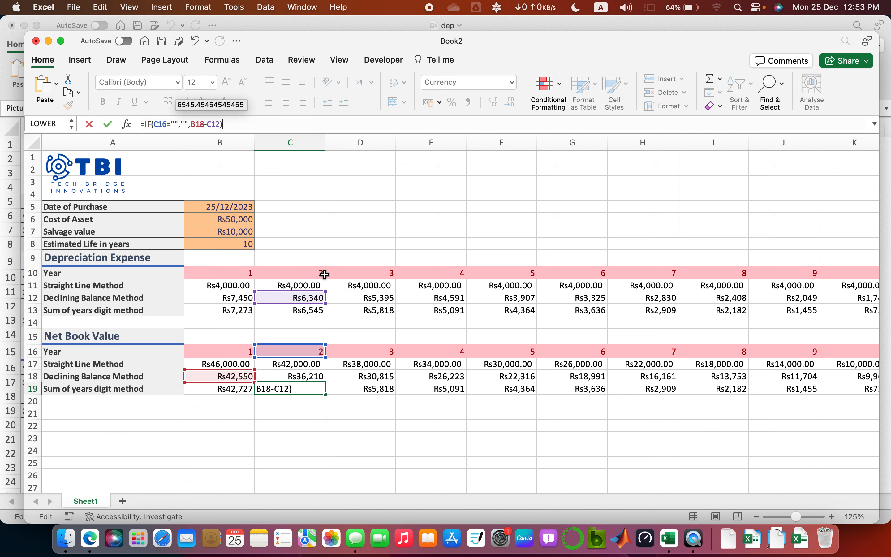
pyautogui.click(237, 385)
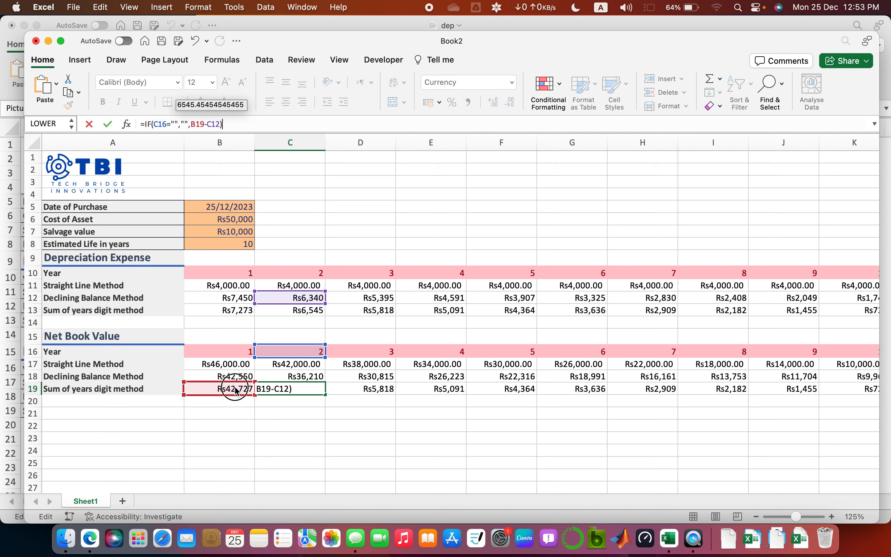
pyautogui.click(295, 310)
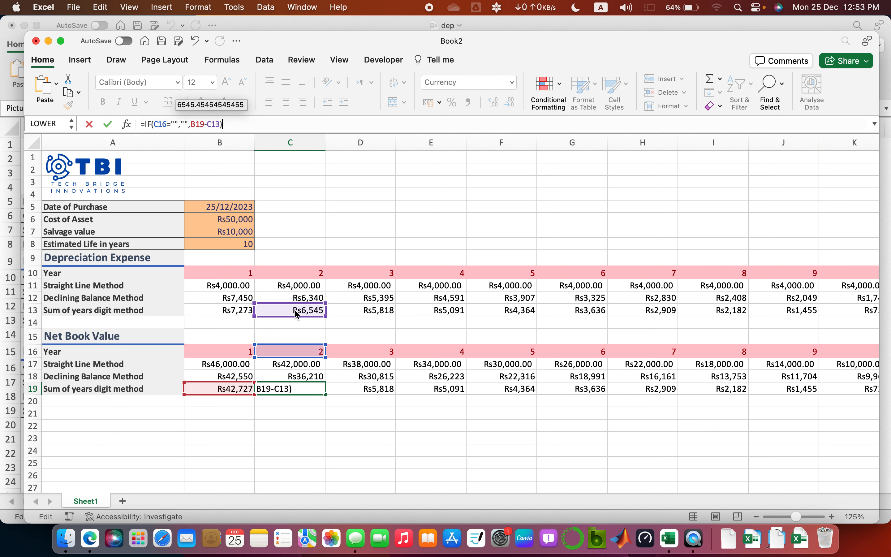
pyautogui.press('Return')
# Step: Fill the sum-of-years net book value formula from C19 across to K19
pyautogui.press('Up')
pyautogui.press('super+shift+Right')
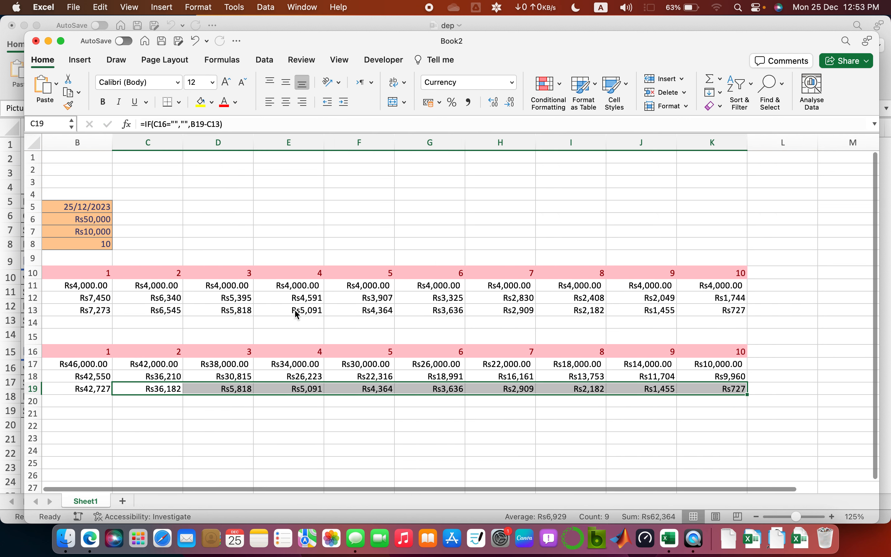
pyautogui.press('super+r')
pyautogui.press('Left')
pyautogui.press('Left')
pyautogui.press('Right')
pyautogui.press('Right')
pyautogui.press('Left')
pyautogui.press('Left')
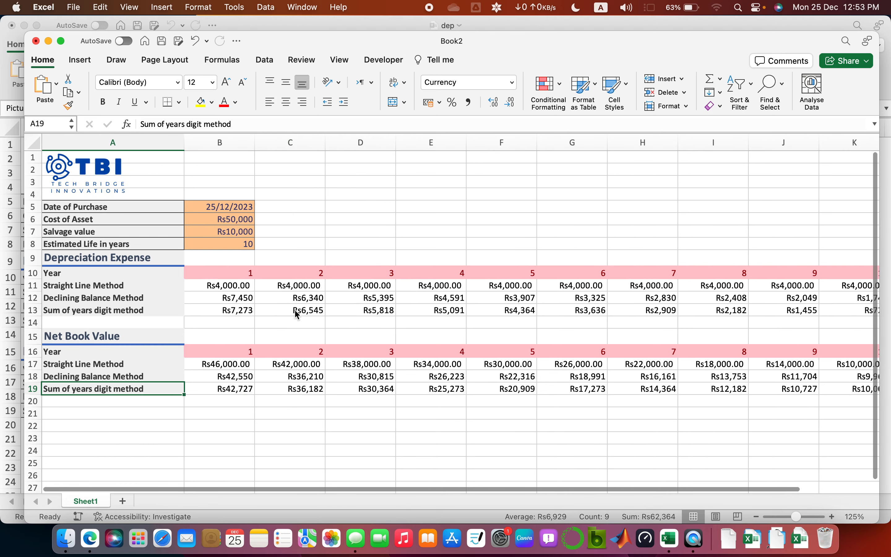
# Step: Insert a spinner control in column D over rows 4 to 7, and a smaller one beside the estimated life value in B8
pyautogui.press('Up')
pyautogui.press('Up')
pyautogui.press('Up')
pyautogui.press('Up')
pyautogui.press('Up')
pyautogui.press('Up')
pyautogui.press('Up')
pyautogui.press('Up')
pyautogui.press('Up')
pyautogui.press('Up')
pyautogui.press('Up')
pyautogui.press('Up')
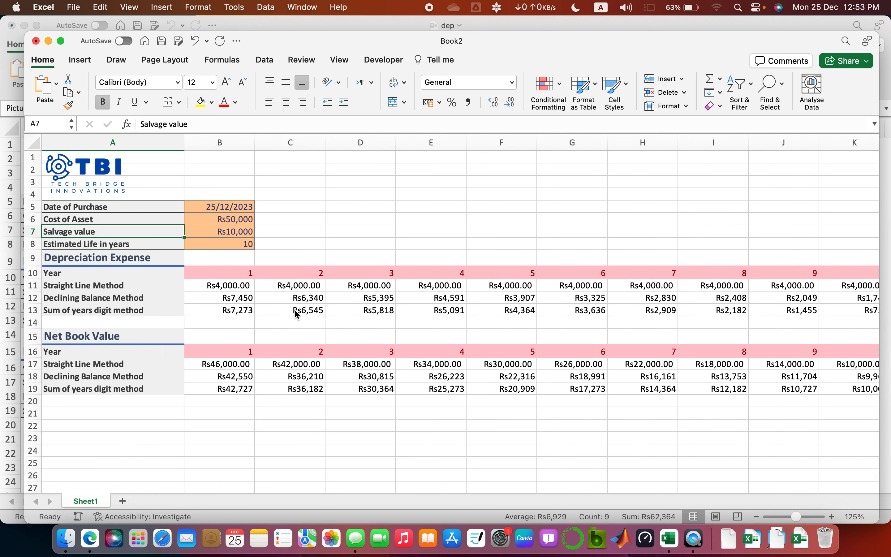
pyautogui.press('Right')
pyautogui.press('Right')
pyautogui.press('Right')
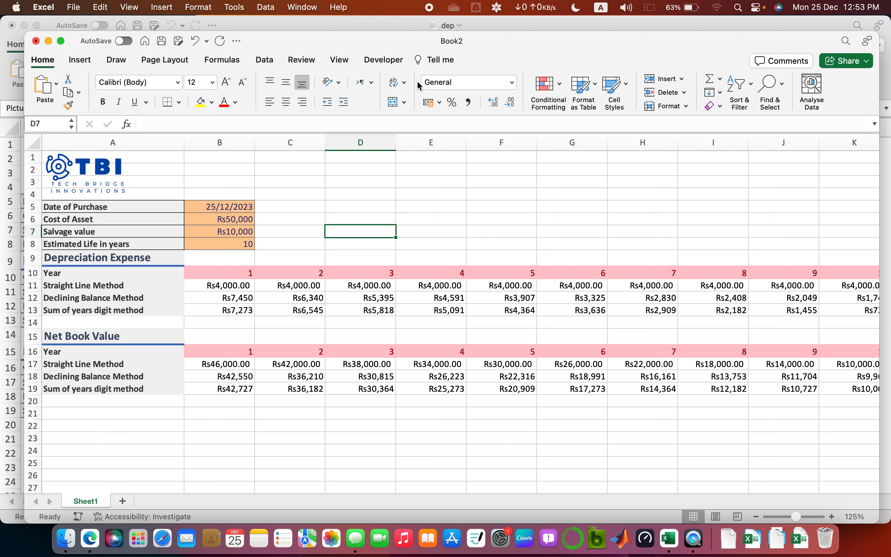
pyautogui.click(383, 60)
pyautogui.click(484, 94)
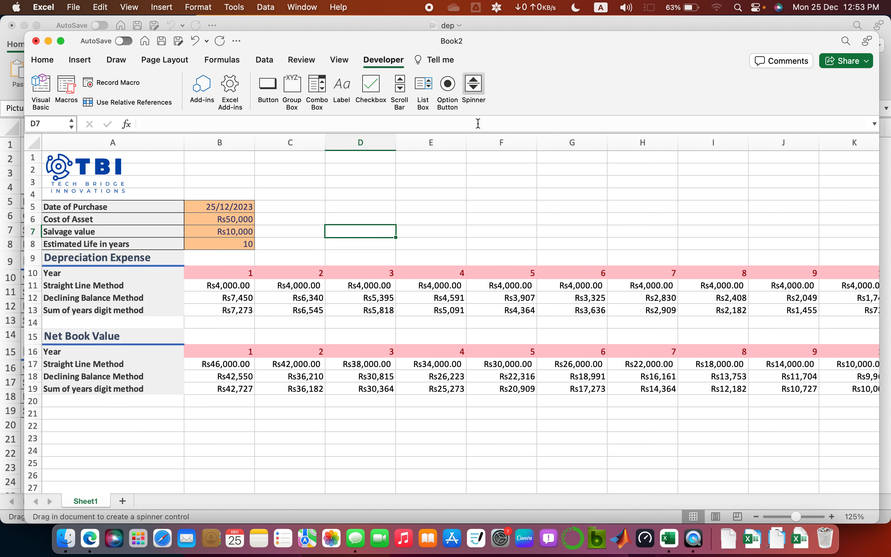
pyautogui.moveTo(334, 194)
pyautogui.mouseDown()
pyautogui.moveTo(412, 256)
pyautogui.moveTo(355, 238)
pyautogui.mouseUp()
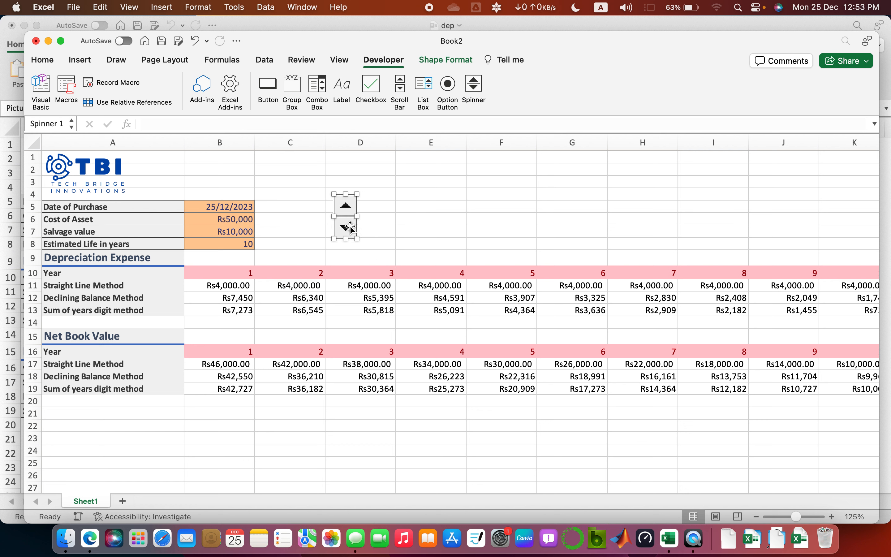
pyautogui.moveTo(344, 205); pyautogui.dragTo(260, 240)
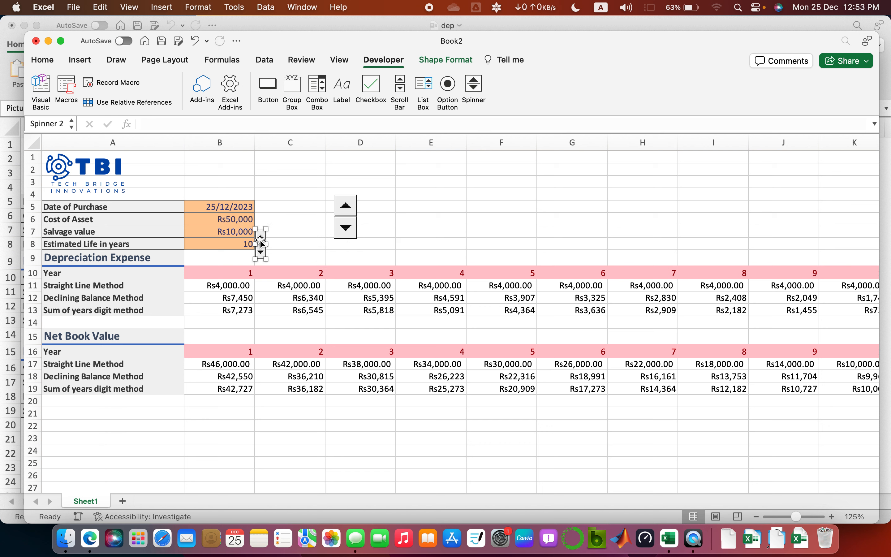
# Step: Format the small spinner beside B8 with minimum value 1, maximum value 10 and cell link $B$8
pyautogui.rightClick(261, 238)
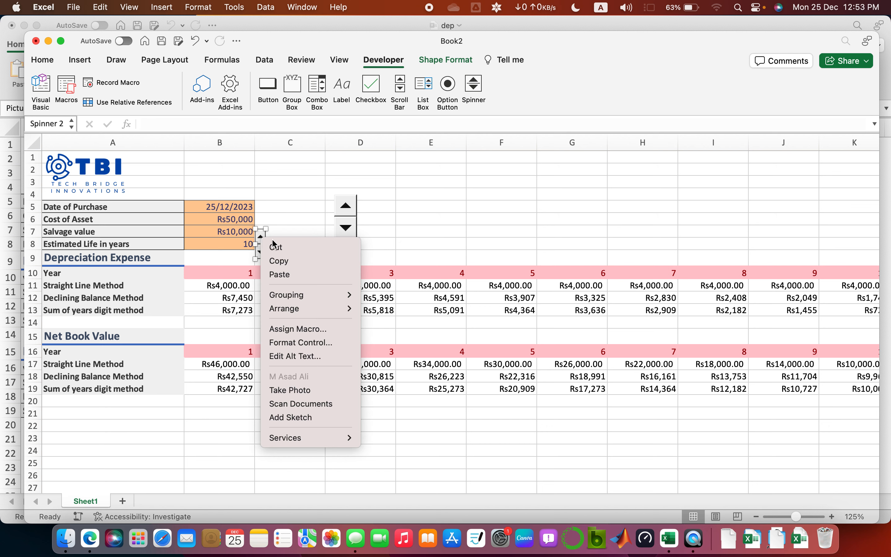
pyautogui.click(324, 342)
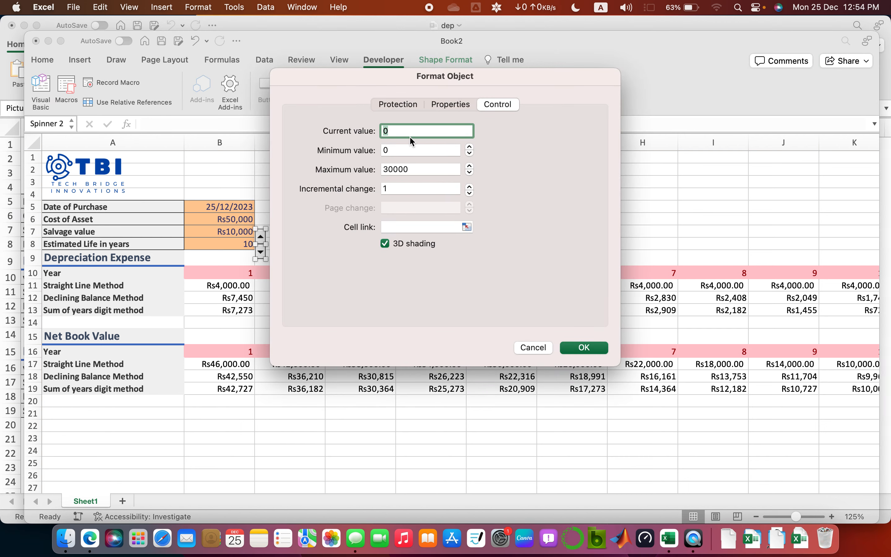
pyautogui.click(398, 151)
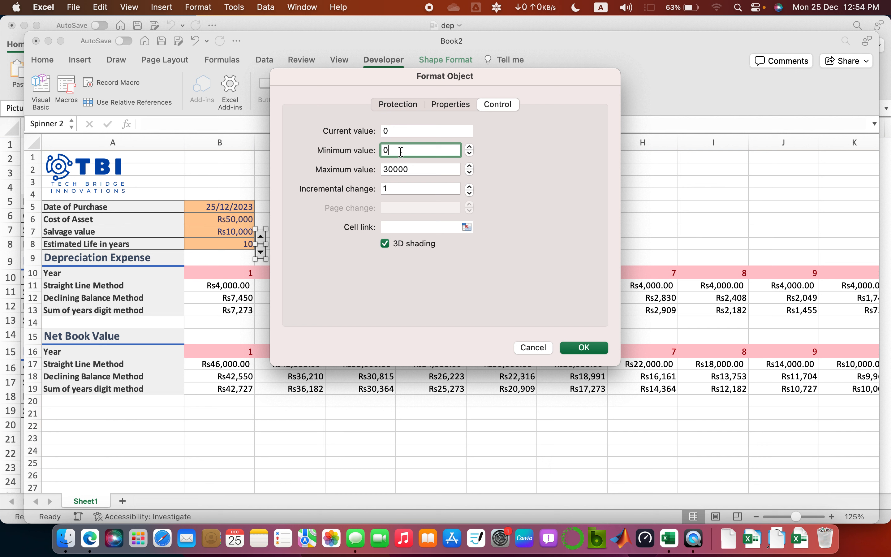
pyautogui.click(419, 191)
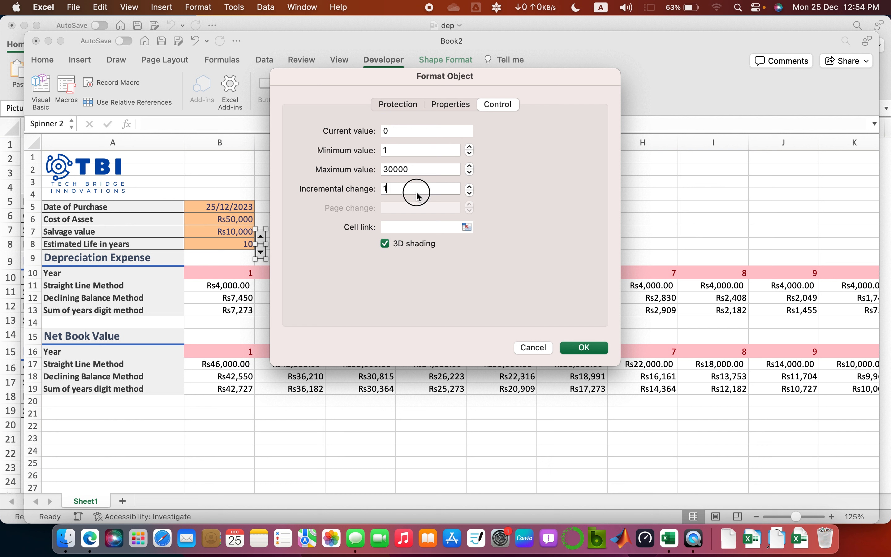
pyautogui.click(418, 171)
pyautogui.write('10')
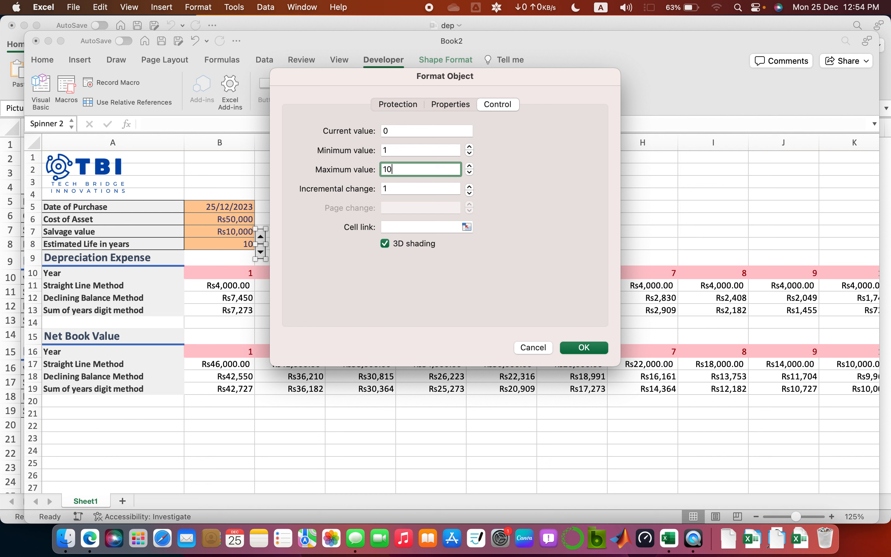
pyautogui.click(414, 231)
pyautogui.click(230, 246)
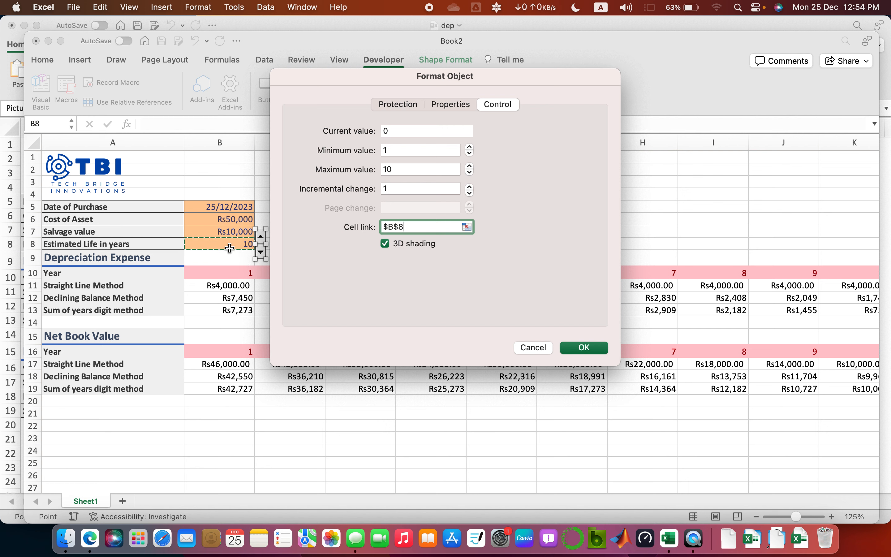
pyautogui.click(575, 348)
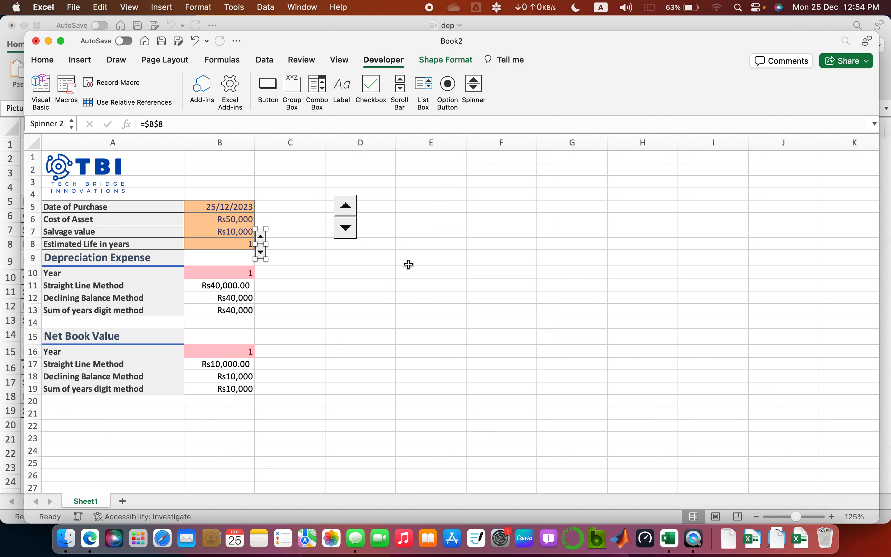
# Step: Cut the large spinner from column D, rows 4 to 7
pyautogui.click(408, 264)
pyautogui.click(308, 230)
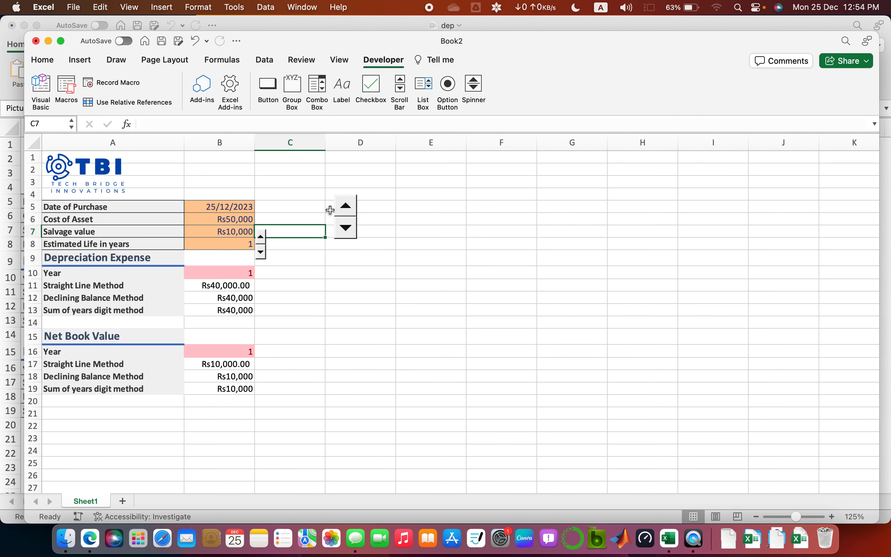
pyautogui.rightClick(342, 210)
pyautogui.click(410, 218)
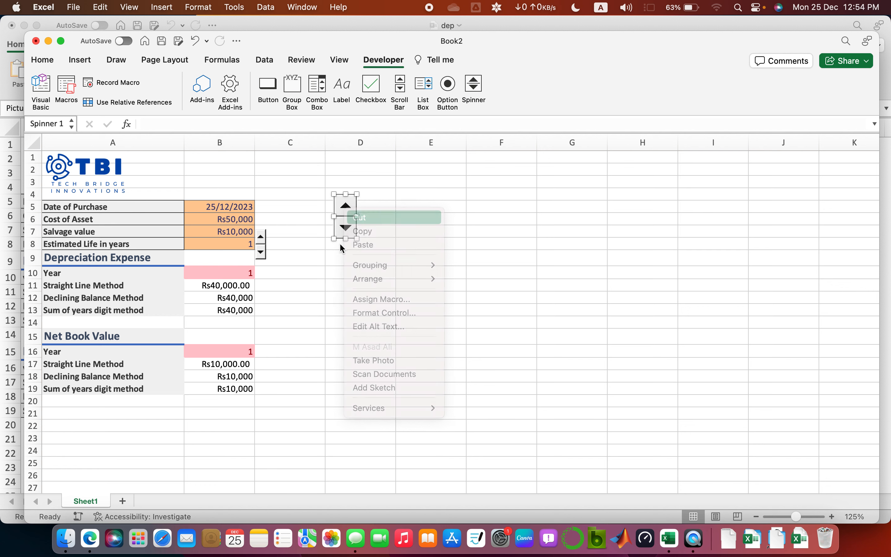
pyautogui.click(301, 245)
# Step: Test the estimated life spinner by raising the life in B8 to 7 years and lowering it to 4
pyautogui.click(261, 237)
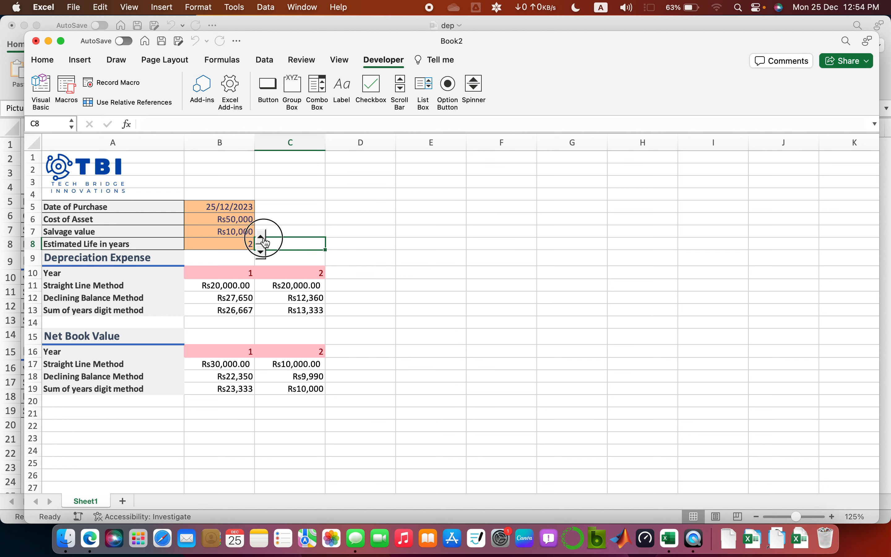
pyautogui.click(261, 236)
pyautogui.click(261, 236)
pyautogui.click(261, 237)
pyautogui.click(261, 237)
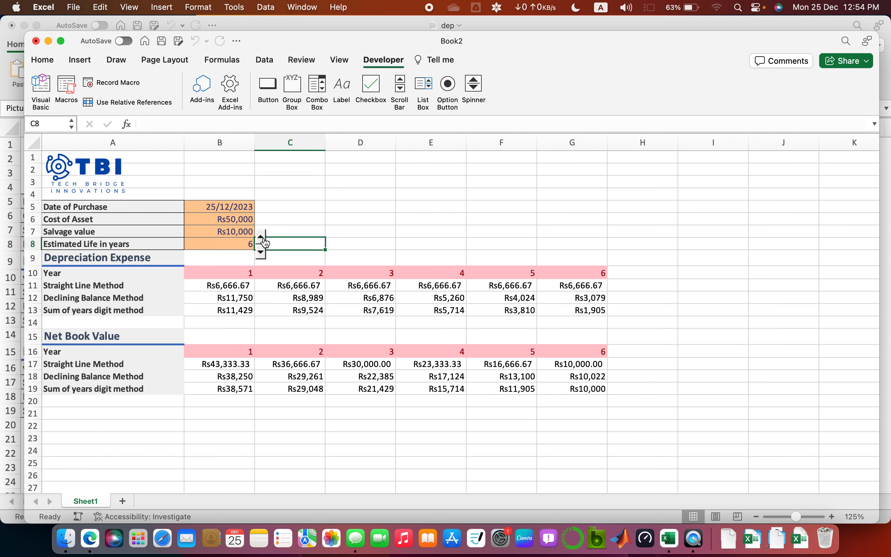
pyautogui.click(261, 237)
pyautogui.click(261, 253)
pyautogui.click(261, 253)
pyautogui.click(261, 253)
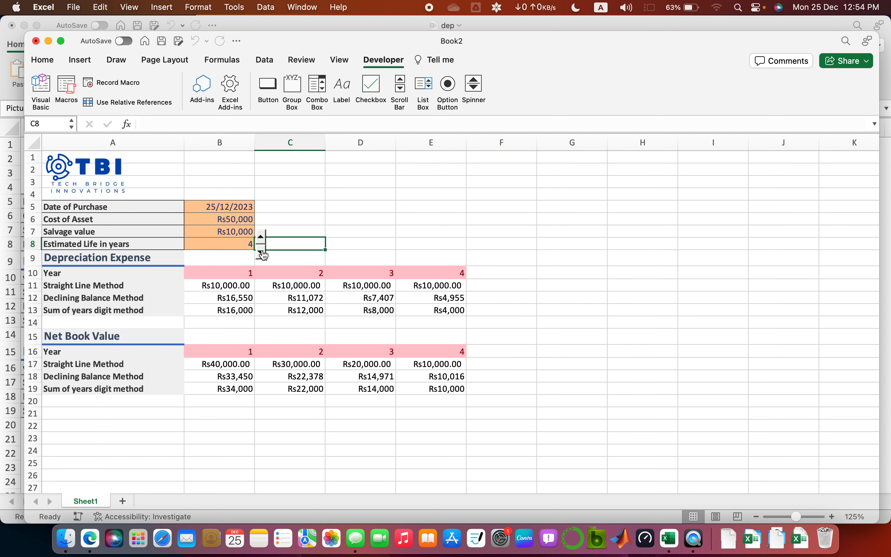
# Step: Hide the gridlines on the depreciation sheet
pyautogui.click(301, 209)
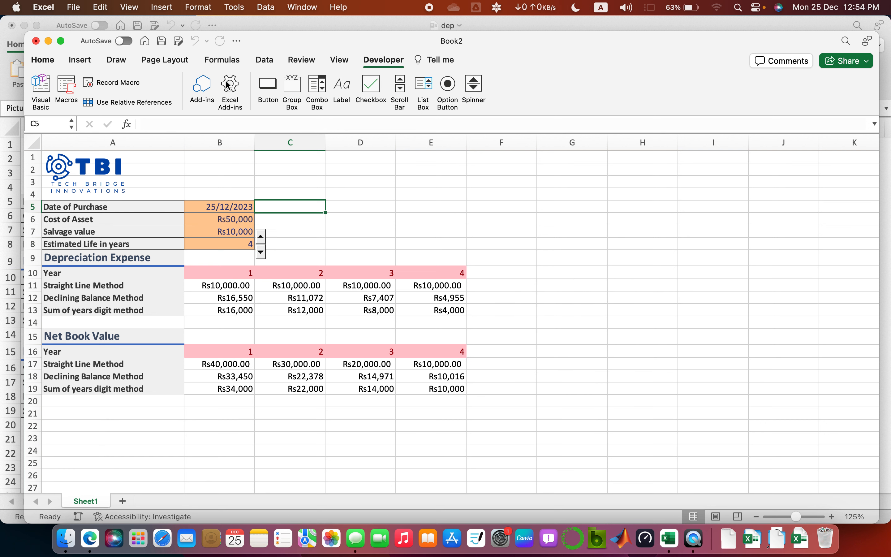
pyautogui.click(336, 62)
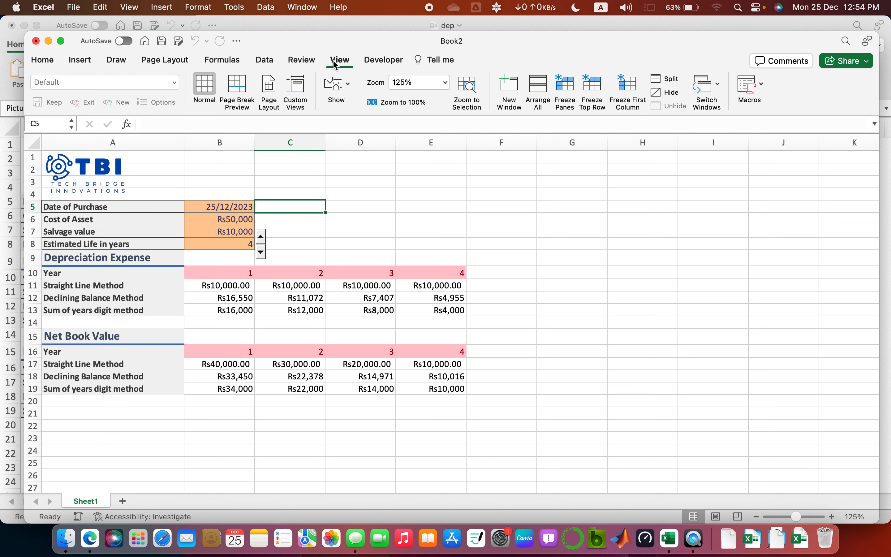
pyautogui.click(339, 90)
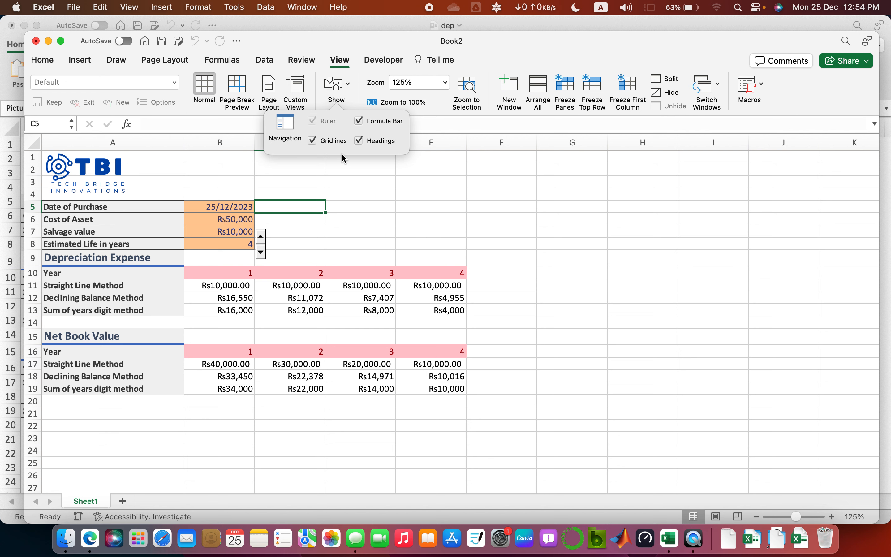
pyautogui.click(312, 141)
pyautogui.click(400, 204)
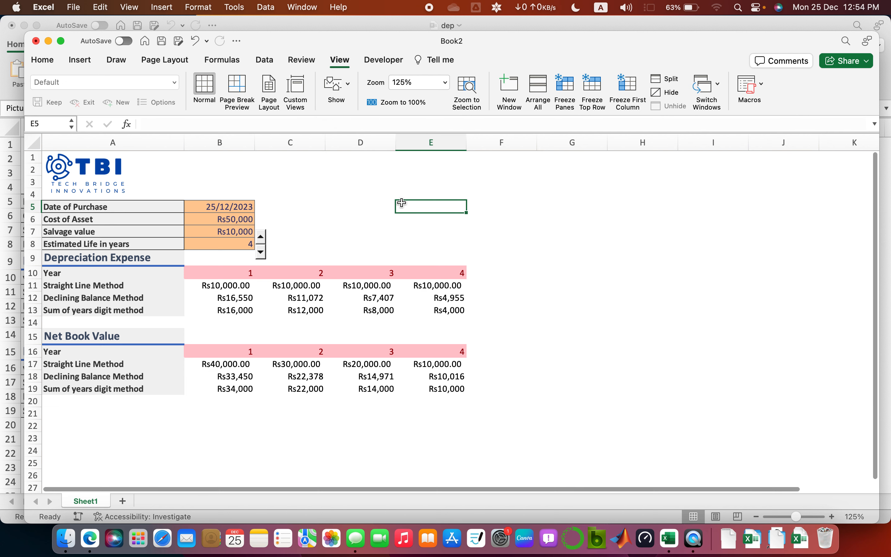
# Step: Vary the estimated life in B8 up and down with its spinner, ending at 8 years
pyautogui.click(261, 236)
pyautogui.click(261, 235)
pyautogui.click(261, 235)
pyautogui.click(262, 252)
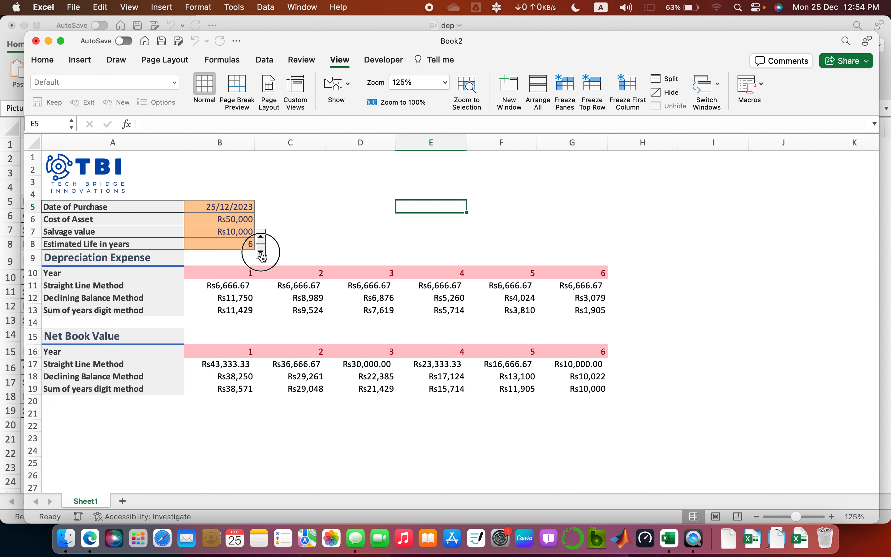
pyautogui.click(261, 251)
pyautogui.click(261, 236)
pyautogui.click(261, 236)
pyautogui.click(261, 235)
pyautogui.click(261, 236)
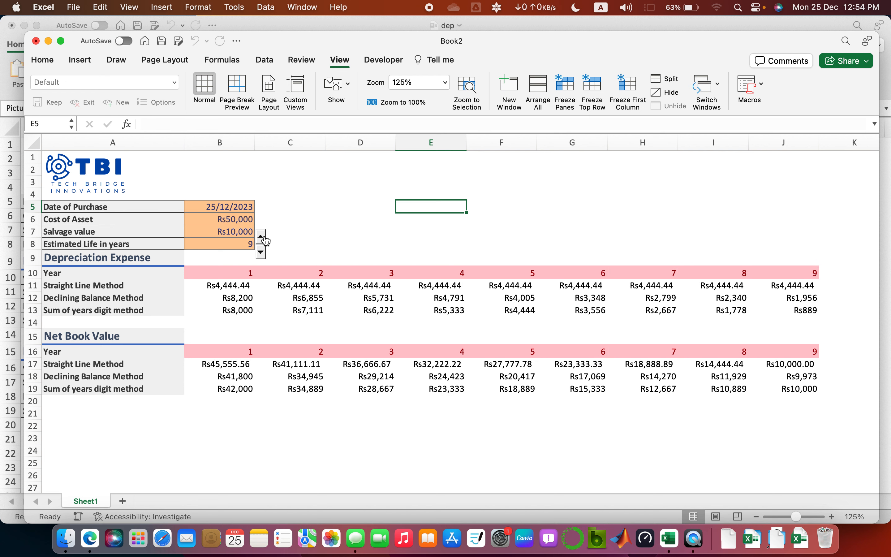
pyautogui.click(261, 251)
pyautogui.click(305, 204)
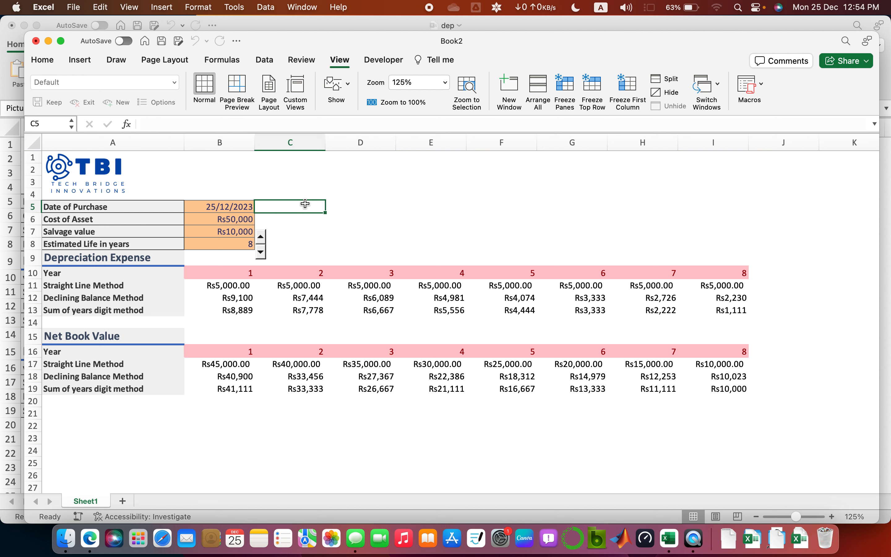
pyautogui.moveTo(221, 210); pyautogui.dragTo(221, 240)
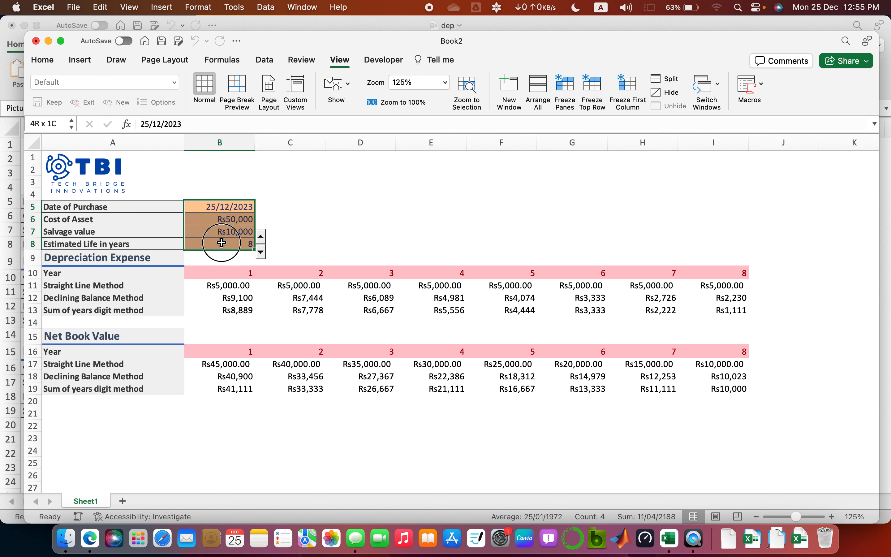
pyautogui.click(326, 228)
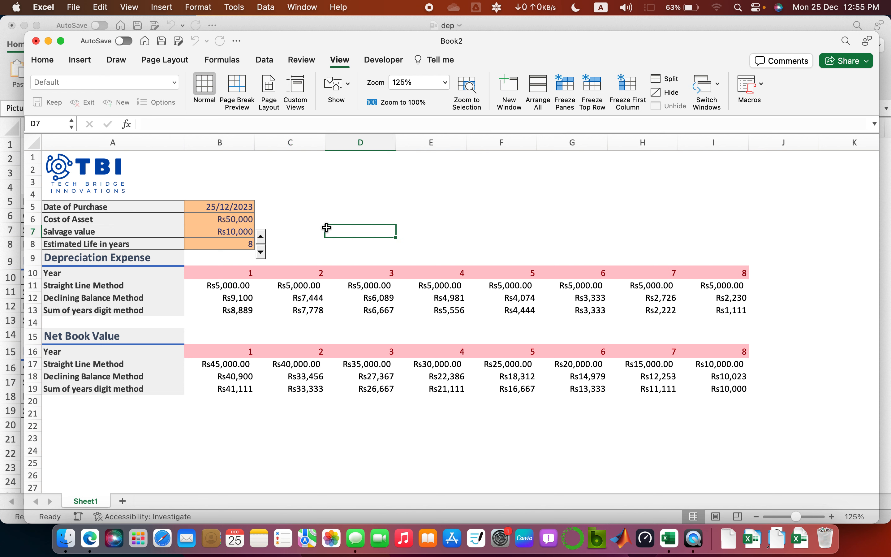